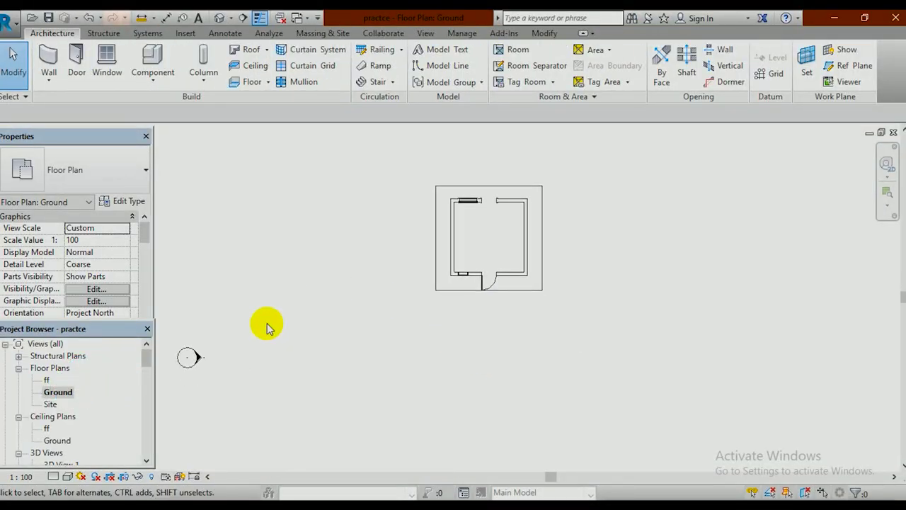
Step: Zoom into the Ground plan and start a new floor sketch with the road type
{"action": "scroll", "coordinate": [524, 323], "scroll_direction": "up", "scroll_amount": 2}
{"action": "middle_click_drag", "start_coordinate": [524, 323], "coordinate": [520, 311]}
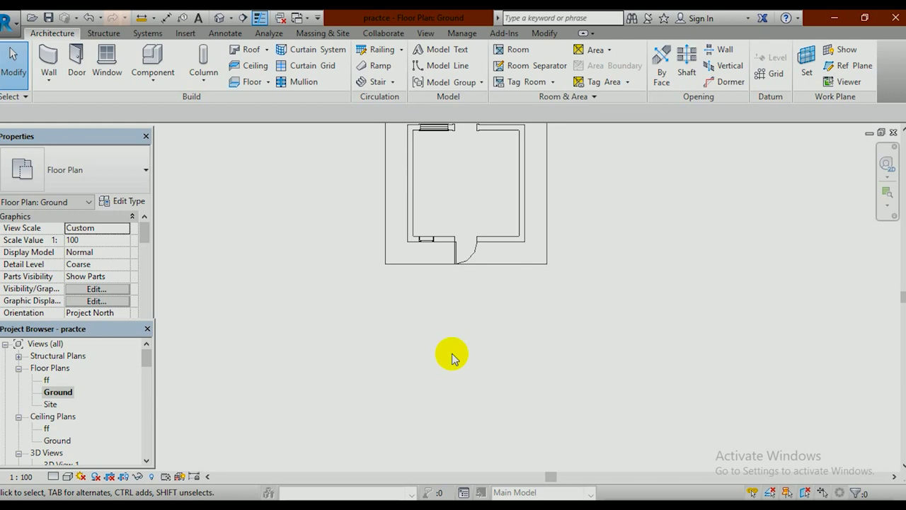
{"action": "left_click", "coordinate": [252, 84]}
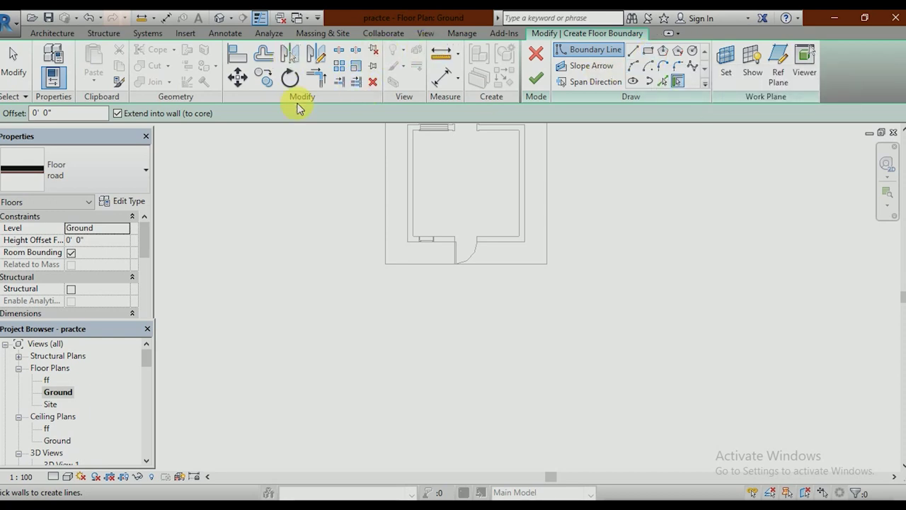
Step: Keep road as the selected floor type in the type selector
{"action": "left_click", "coordinate": [115, 174]}
{"action": "left_click", "coordinate": [128, 174]}
{"action": "left_click", "coordinate": [121, 182]}
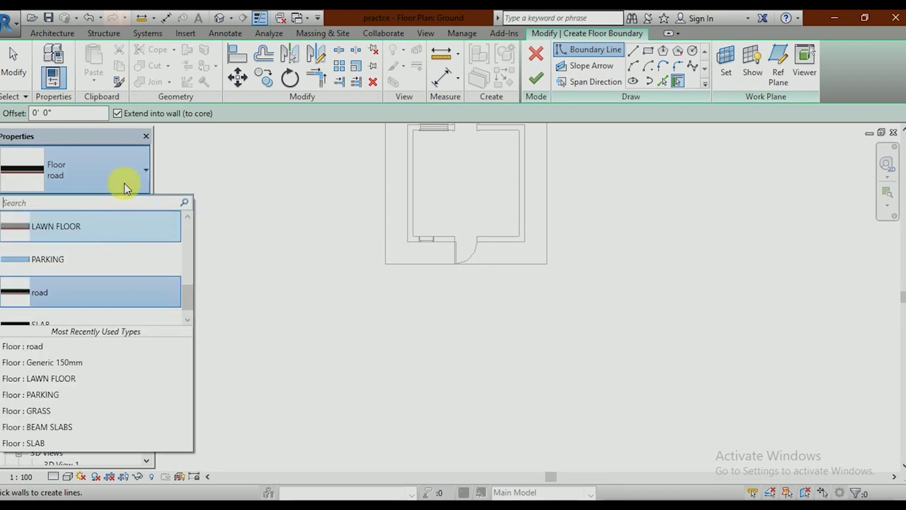
{"action": "left_click", "coordinate": [119, 170]}
{"action": "left_click", "coordinate": [119, 170]}
{"action": "left_click", "coordinate": [126, 178]}
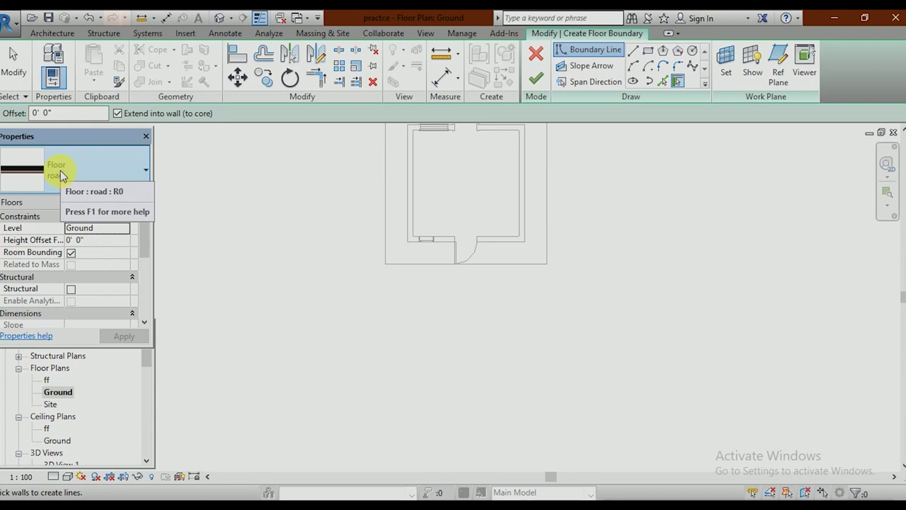
Step: Duplicate the road floor type as 'road 2' and open its Edit Assembly structure
{"action": "left_click", "coordinate": [130, 202]}
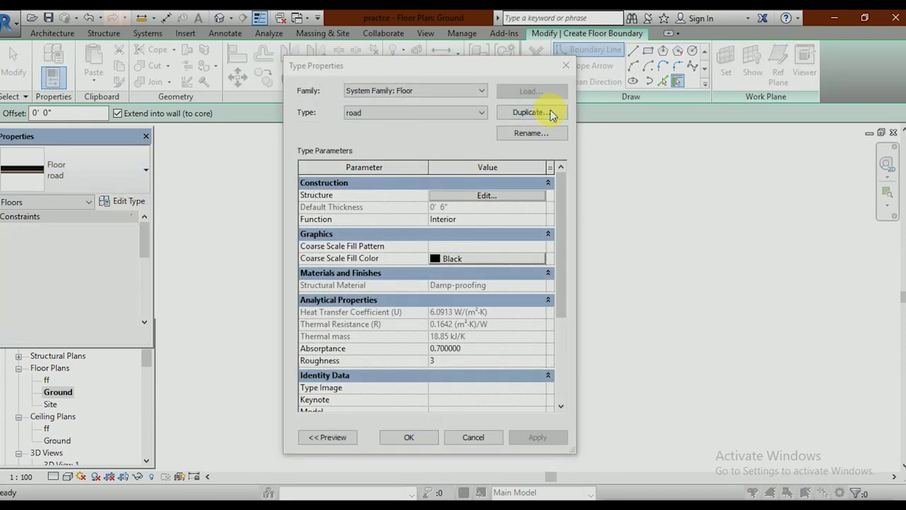
{"action": "left_click", "coordinate": [550, 111]}
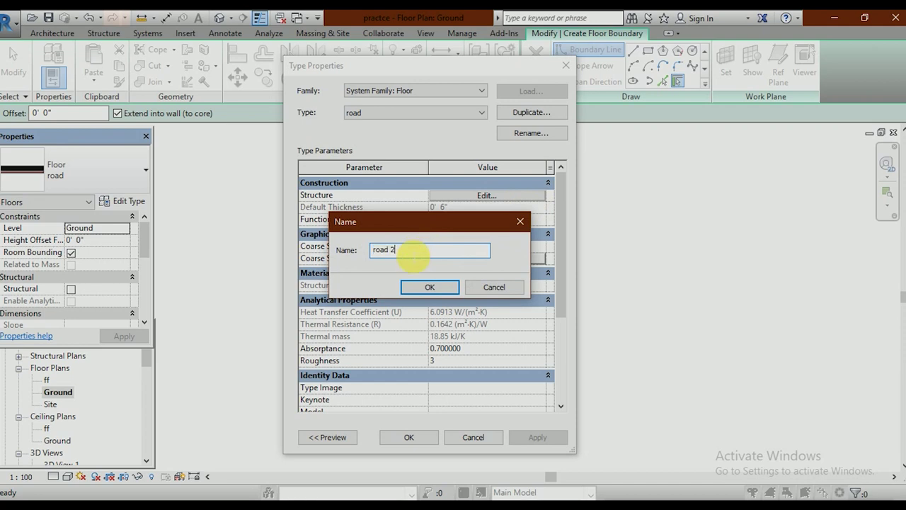
{"action": "left_click", "coordinate": [446, 287]}
{"action": "left_click", "coordinate": [492, 197]}
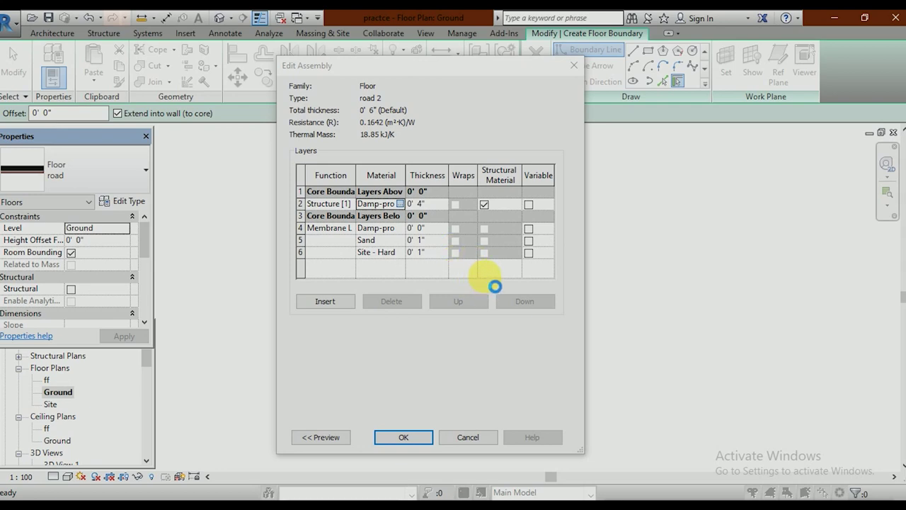
Step: Assign Asphalt, Bitumen to the structure layer, shaded with Use Render Appearance
{"action": "left_click", "coordinate": [400, 204]}
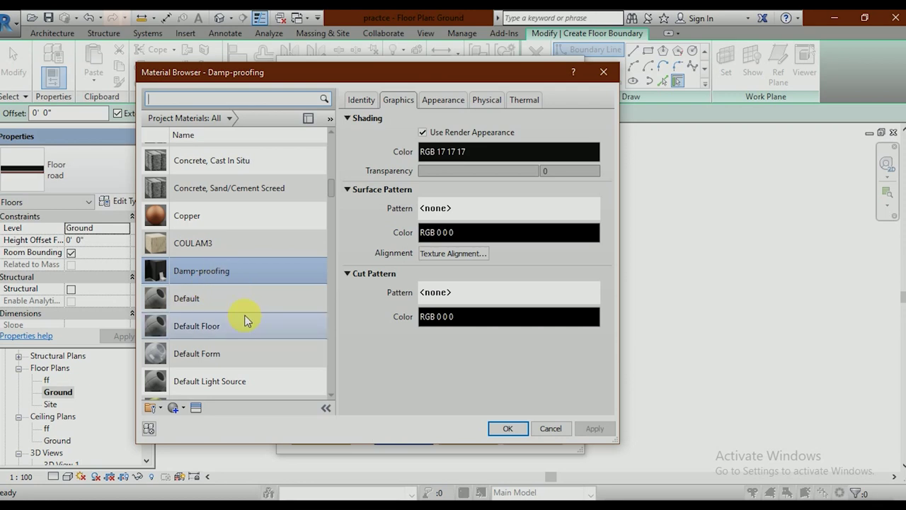
{"action": "scroll", "coordinate": [241, 156], "scroll_direction": "up", "scroll_amount": 1}
{"action": "type", "text": "bit"}
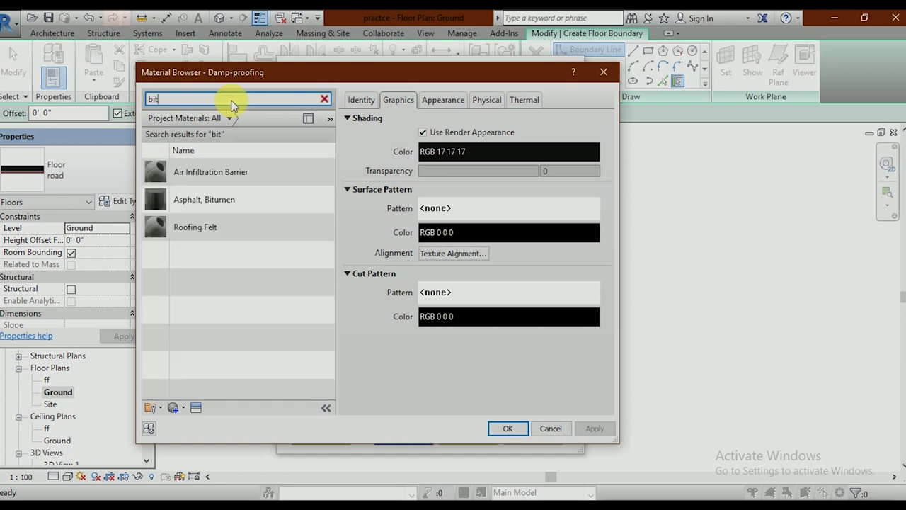
{"action": "left_click", "coordinate": [227, 207]}
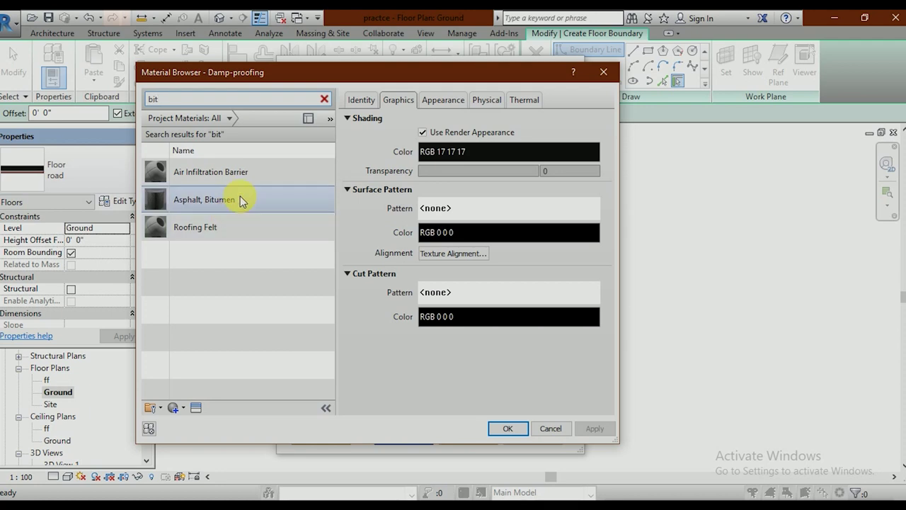
{"action": "left_click", "coordinate": [240, 199]}
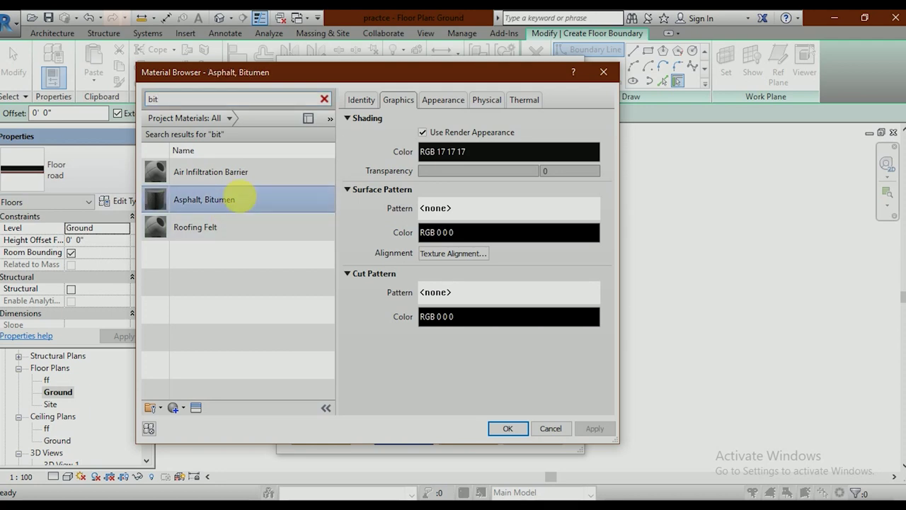
{"action": "left_click", "coordinate": [423, 133]}
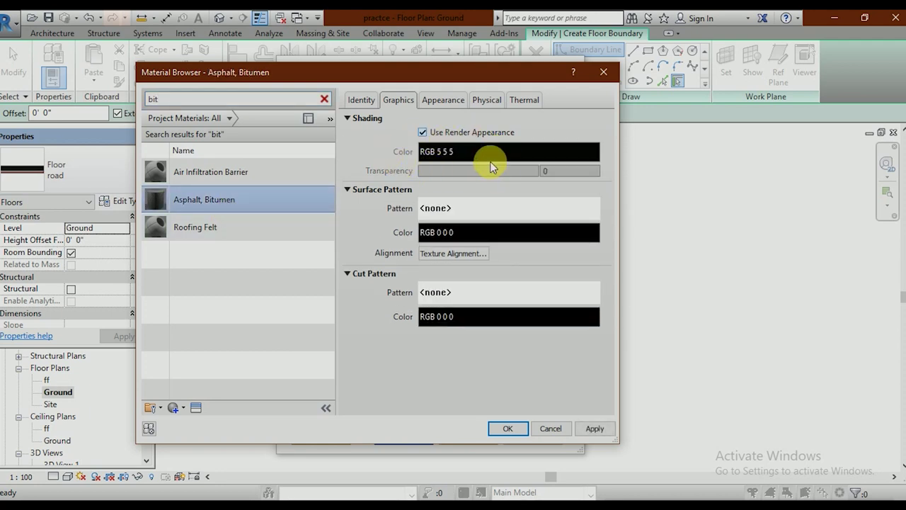
{"action": "left_click", "coordinate": [456, 104]}
{"action": "left_click", "coordinate": [404, 102]}
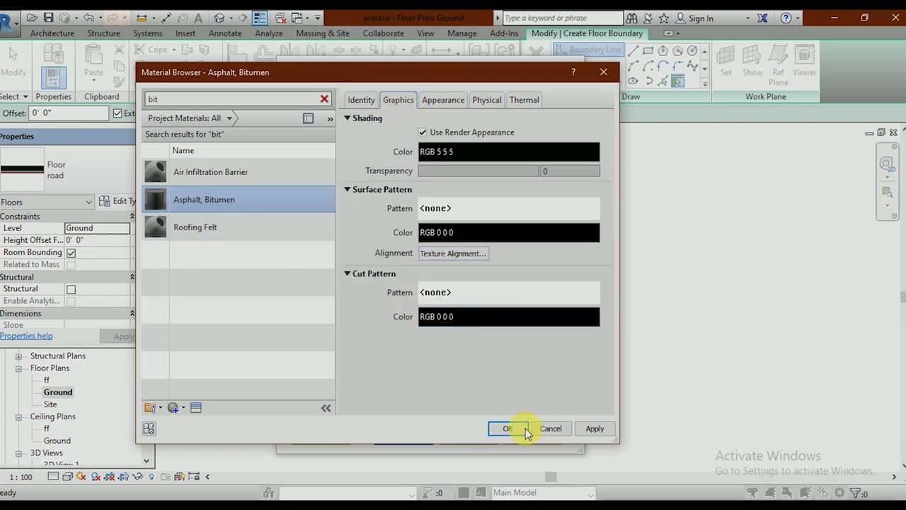
{"action": "left_click", "coordinate": [581, 429]}
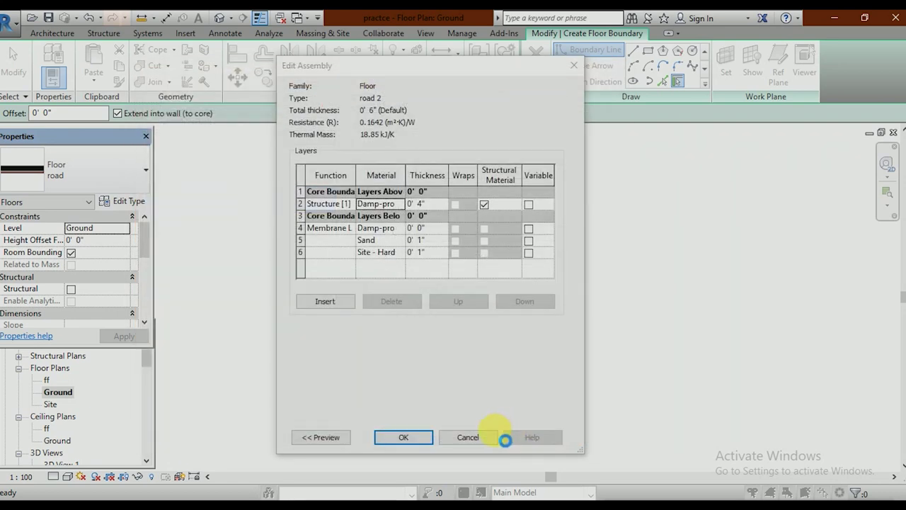
{"action": "left_click", "coordinate": [505, 429]}
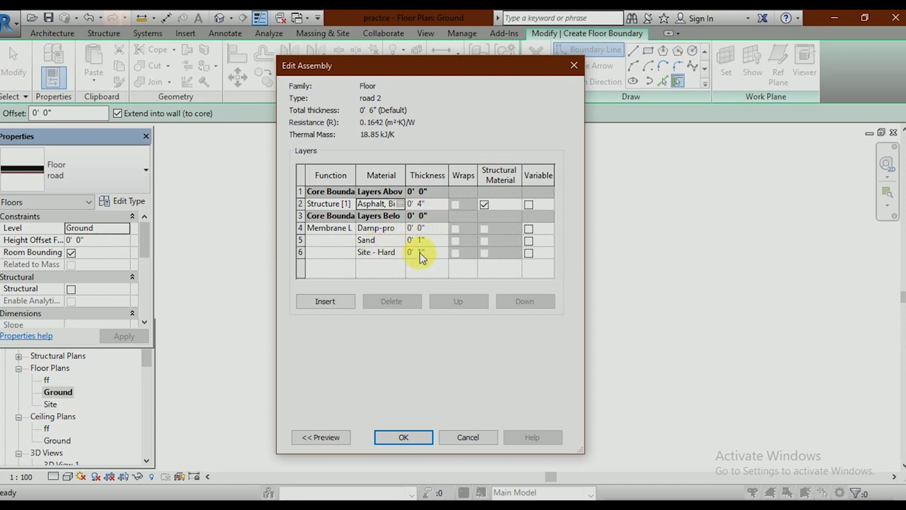
Step: Accept the road 2 asphalt layer structure and type properties, returning to the floor sketch
{"action": "left_click", "coordinate": [405, 437]}
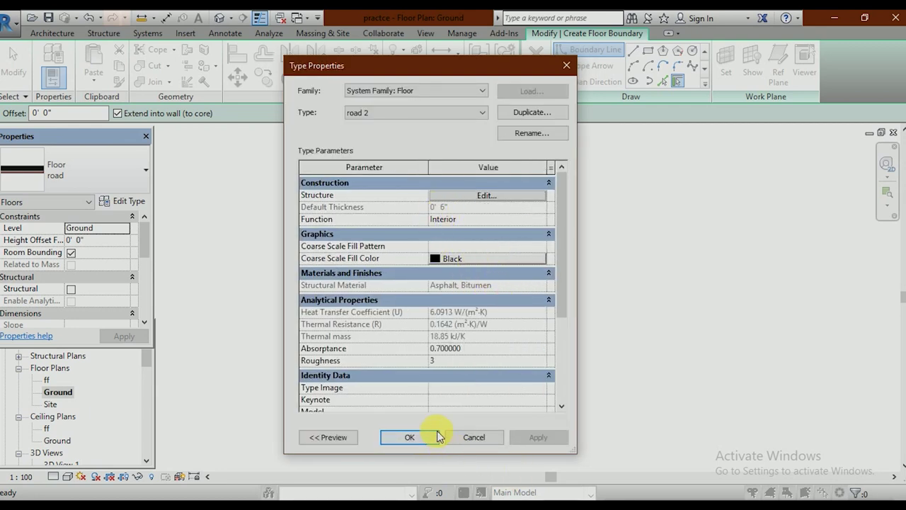
{"action": "left_click", "coordinate": [410, 437]}
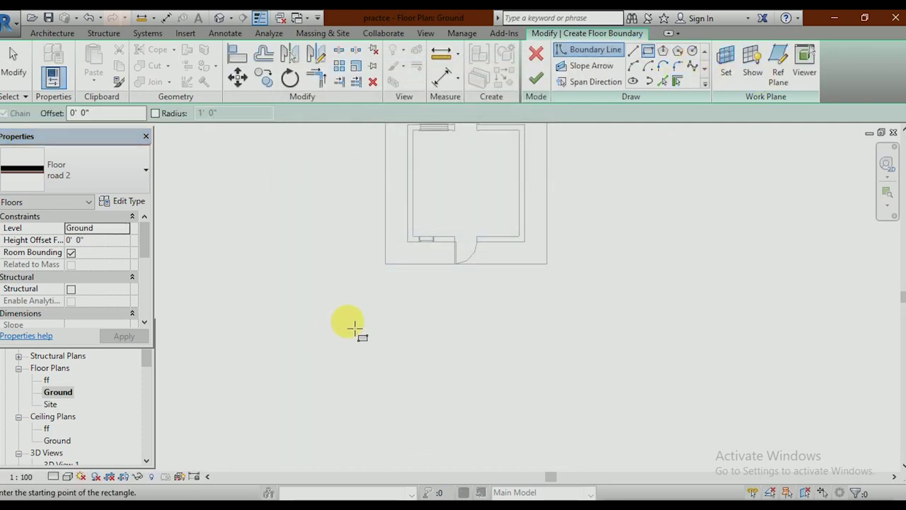
Step: Sketch a 35' × 10' rectangular road 2 slab beside the house, finish it, and view it in 3D
{"action": "scroll", "coordinate": [407, 287], "scroll_direction": "up", "scroll_amount": 2}
{"action": "middle_click_drag", "start_coordinate": [390, 293], "coordinate": [352, 289]}
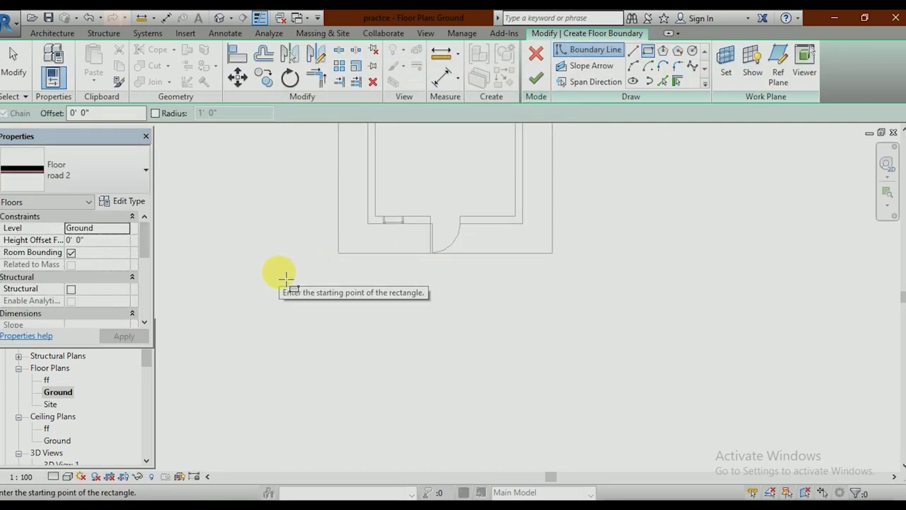
{"action": "left_click", "coordinate": [280, 272]}
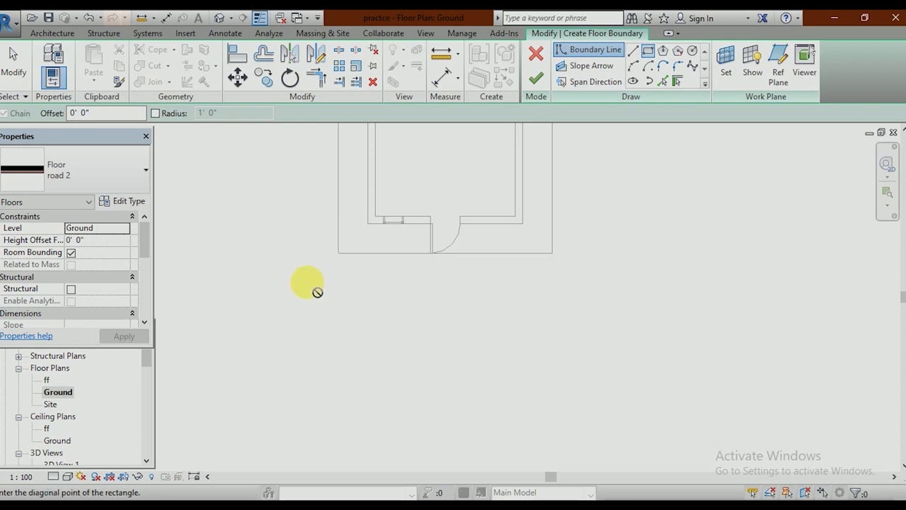
{"action": "left_click", "coordinate": [626, 333]}
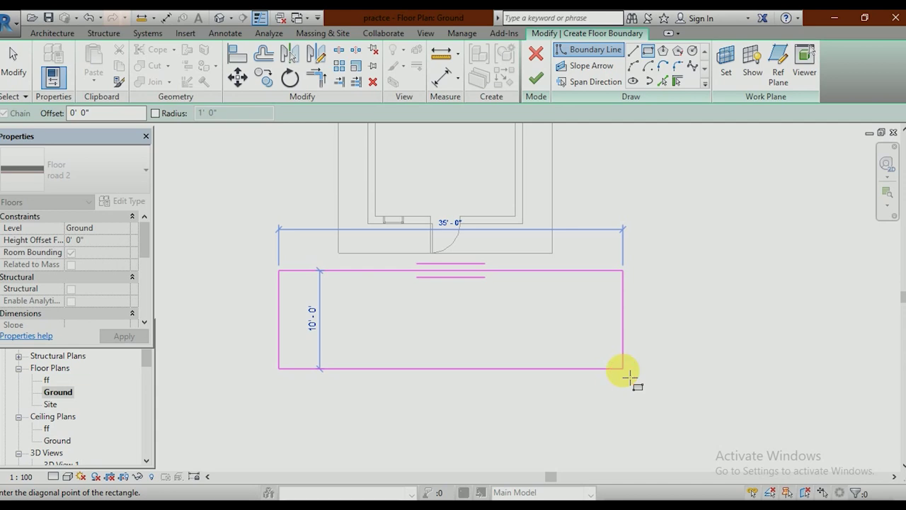
{"action": "left_click", "coordinate": [630, 379]}
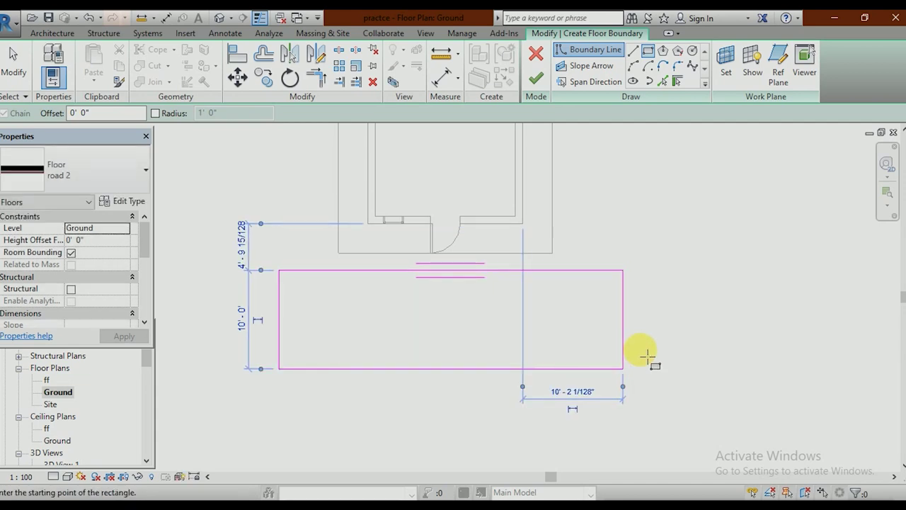
{"action": "left_click", "coordinate": [536, 79]}
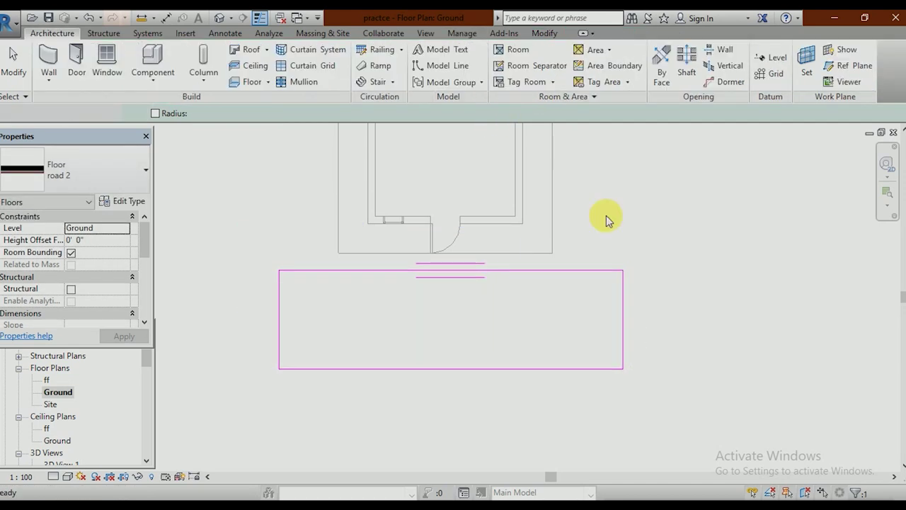
{"action": "left_click", "coordinate": [220, 19]}
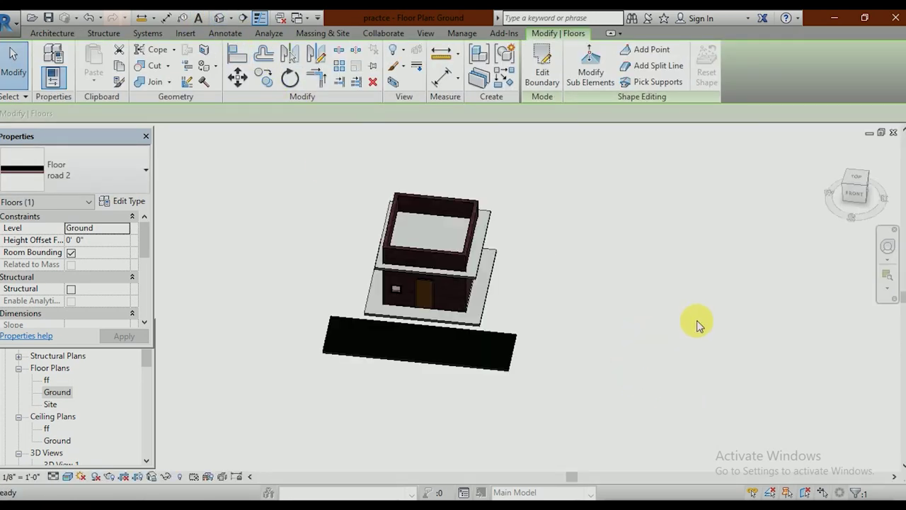
Step: Orbit the 3D view to inspect the dark road slab beside the brick house
{"action": "key", "text": "Escape"}
{"action": "mouse_move", "coordinate": [460, 351]}
{"action": "middle_mouse_down", "text": "shift"}
{"action": "mouse_move", "coordinate": [449, 318]}
{"action": "mouse_move", "coordinate": [390, 251]}
{"action": "middle_mouse_up", "text": "shift"}
{"action": "scroll", "coordinate": [439, 297], "scroll_direction": "up", "scroll_amount": 3}
{"action": "scroll", "coordinate": [486, 334], "scroll_direction": "up", "scroll_amount": 1}
{"action": "mouse_move", "coordinate": [535, 350]}
{"action": "middle_mouse_down", "text": "shift"}
{"action": "mouse_move", "coordinate": [449, 309]}
{"action": "mouse_move", "coordinate": [498, 320]}
{"action": "middle_mouse_up", "text": "shift"}
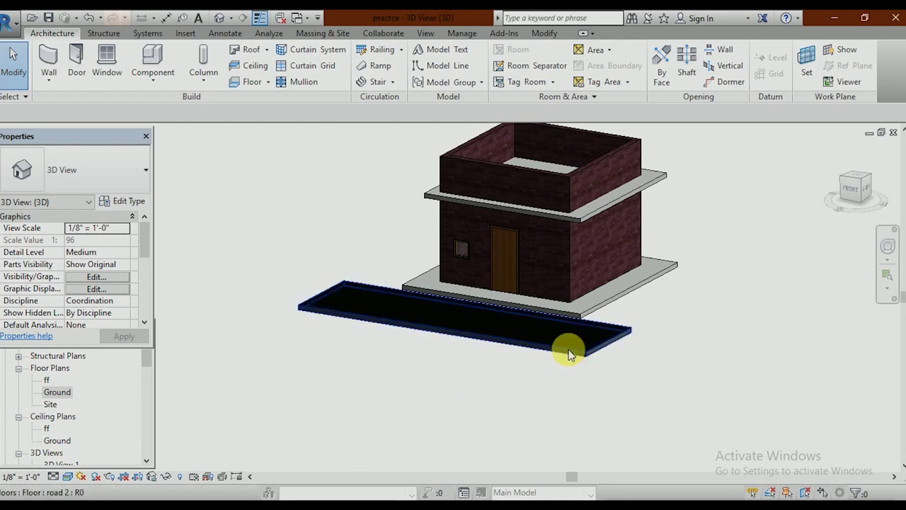
{"action": "mouse_move", "coordinate": [544, 336]}
{"action": "middle_mouse_down", "text": "shift"}
{"action": "mouse_move", "coordinate": [546, 370]}
{"action": "mouse_move", "coordinate": [572, 425]}
{"action": "mouse_move", "coordinate": [472, 355]}
{"action": "mouse_move", "coordinate": [588, 354]}
{"action": "middle_mouse_up", "text": "shift"}
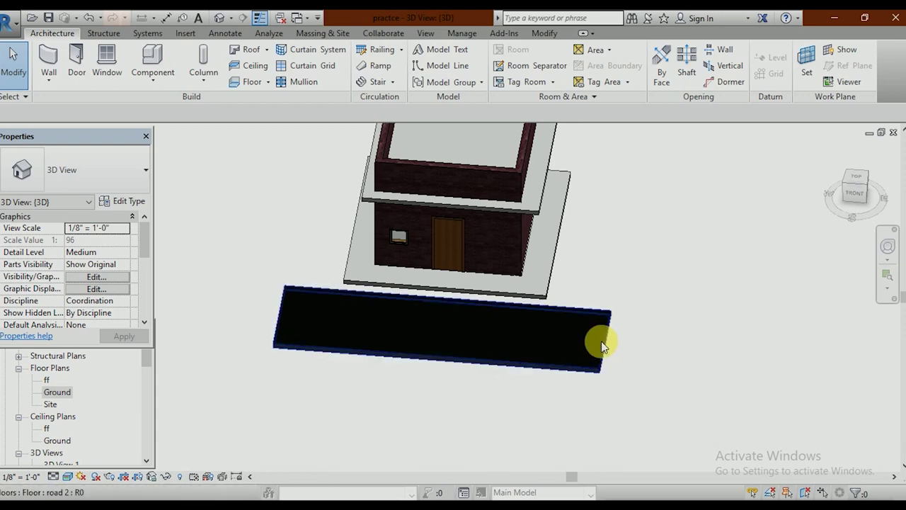
{"action": "mouse_move", "coordinate": [539, 393]}
{"action": "middle_mouse_down", "text": "shift"}
{"action": "mouse_move", "coordinate": [522, 308]}
{"action": "mouse_move", "coordinate": [562, 328]}
{"action": "middle_mouse_up", "text": "shift"}
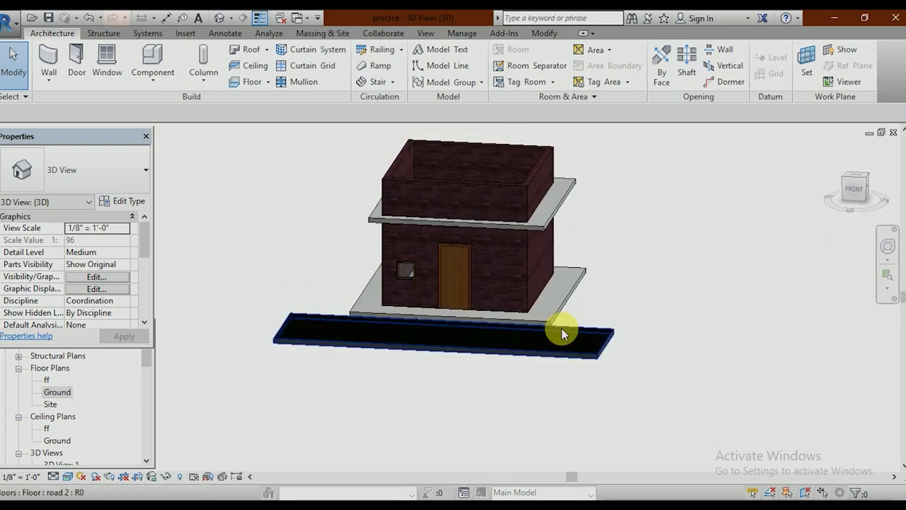
{"action": "scroll", "coordinate": [614, 348], "scroll_direction": "up", "scroll_amount": 3}
{"action": "middle_click_drag", "start_coordinate": [614, 347], "coordinate": [525, 365], "text": "shift"}
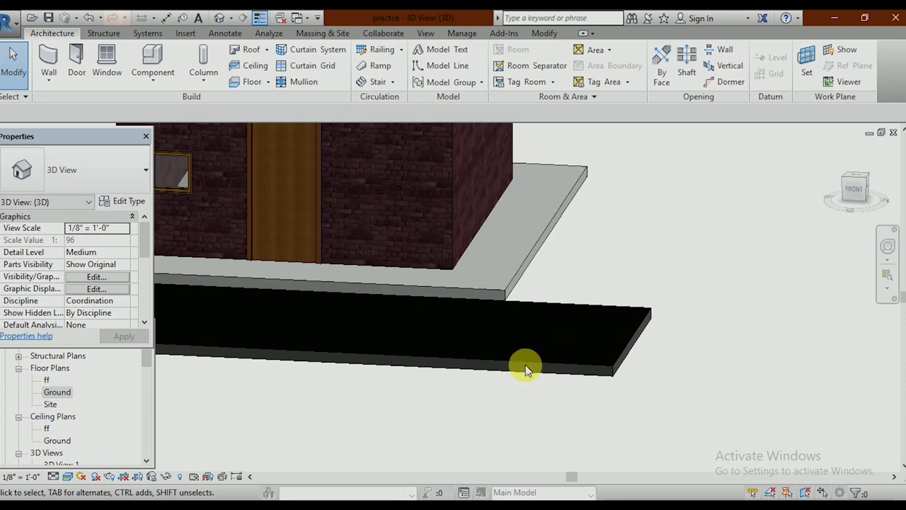
Step: Return to the Ground floor plan and frame the house and road slab
{"action": "double_click", "coordinate": [59, 393]}
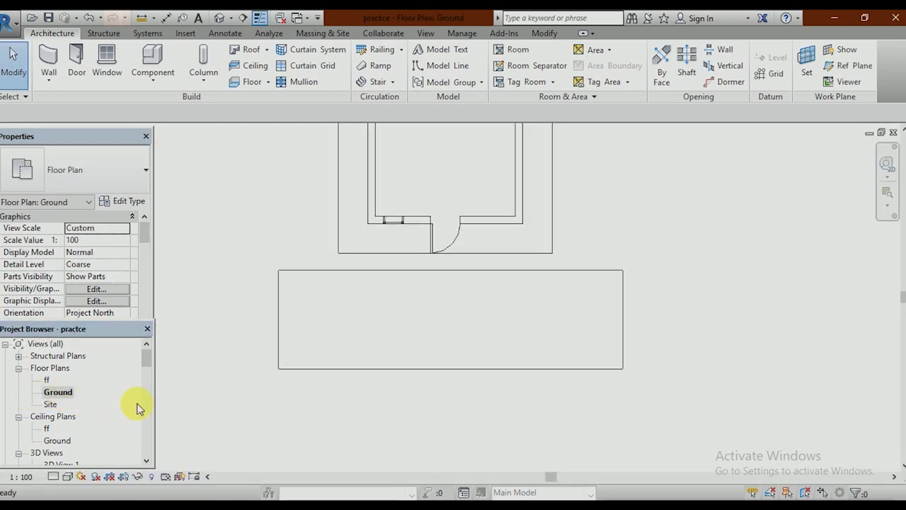
{"action": "scroll", "coordinate": [642, 320], "scroll_direction": "up", "scroll_amount": 1}
{"action": "middle_click_drag", "start_coordinate": [643, 323], "coordinate": [623, 313]}
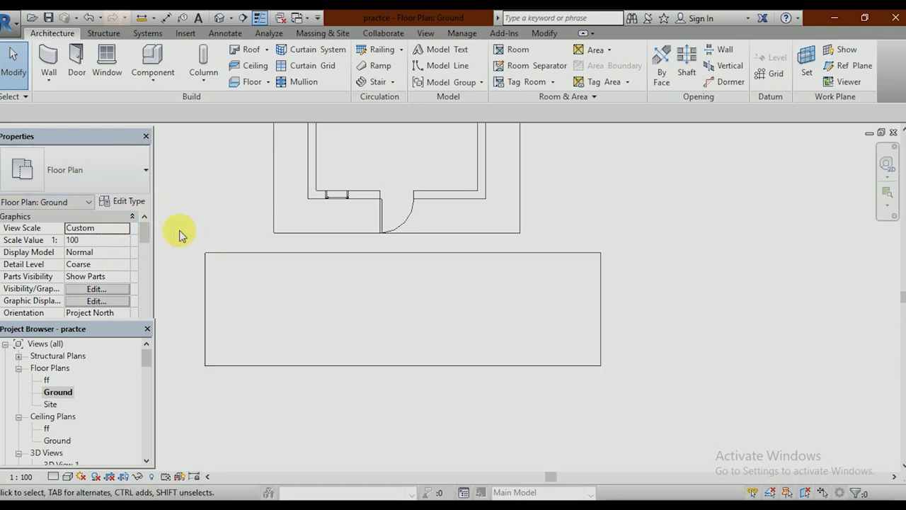
Step: Start the Wall tool on the Ground floor plan
{"action": "left_click", "coordinate": [48, 63]}
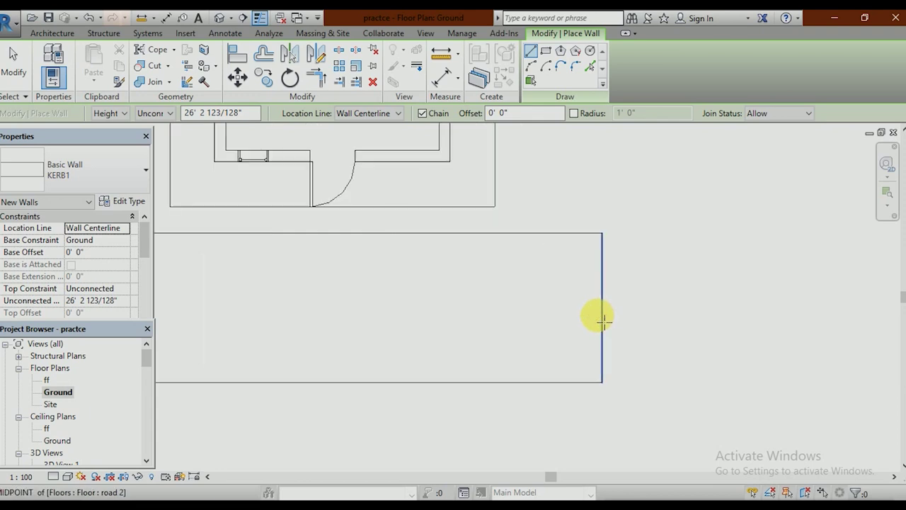
{"action": "scroll", "coordinate": [599, 314], "scroll_direction": "up", "scroll_amount": 2}
{"action": "scroll", "coordinate": [607, 327], "scroll_direction": "up", "scroll_amount": 1}
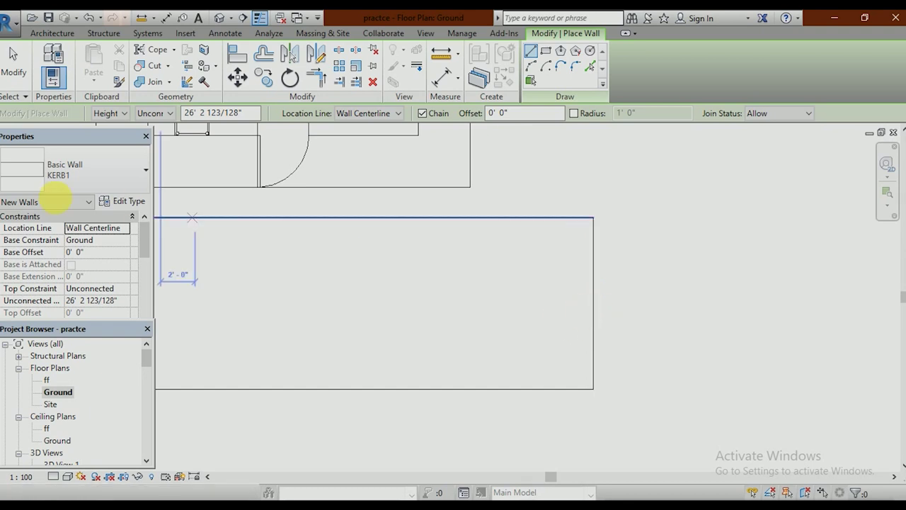
Step: Switch the wall type from KERB1 to Basic Wall: ROAD STRIP and open its type properties
{"action": "left_click", "coordinate": [118, 177]}
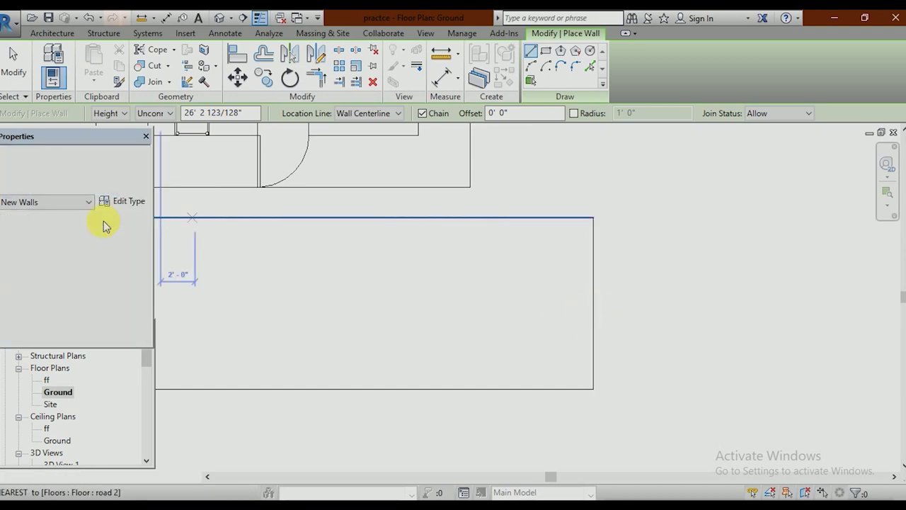
{"action": "scroll", "coordinate": [100, 285], "scroll_direction": "up", "scroll_amount": 2}
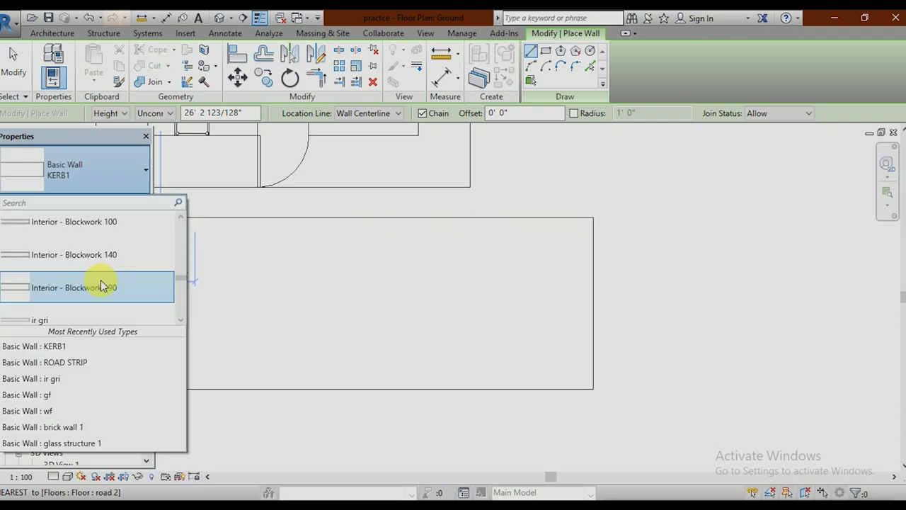
{"action": "scroll", "coordinate": [101, 285], "scroll_direction": "up", "scroll_amount": 2}
{"action": "scroll", "coordinate": [101, 285], "scroll_direction": "up", "scroll_amount": 2}
{"action": "scroll", "coordinate": [101, 286], "scroll_direction": "up", "scroll_amount": 1}
{"action": "scroll", "coordinate": [100, 285], "scroll_direction": "down", "scroll_amount": 1}
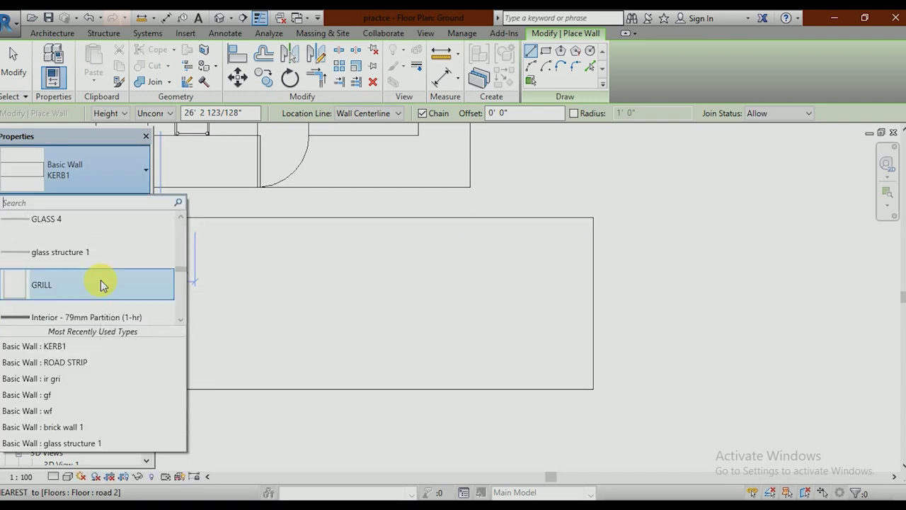
{"action": "scroll", "coordinate": [101, 285], "scroll_direction": "down", "scroll_amount": 2}
{"action": "scroll", "coordinate": [101, 285], "scroll_direction": "down", "scroll_amount": 2}
{"action": "scroll", "coordinate": [101, 285], "scroll_direction": "down", "scroll_amount": 2}
{"action": "scroll", "coordinate": [101, 286], "scroll_direction": "down", "scroll_amount": 1}
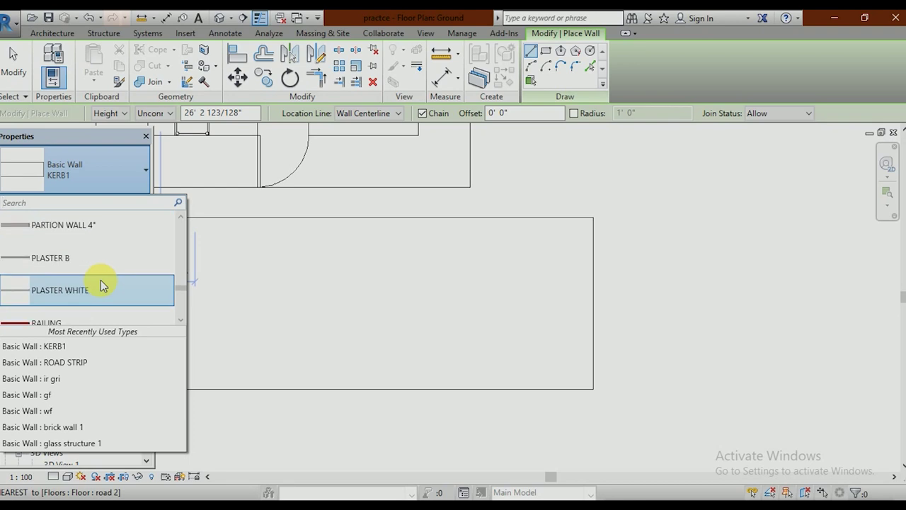
{"action": "scroll", "coordinate": [100, 286], "scroll_direction": "down", "scroll_amount": 2}
{"action": "scroll", "coordinate": [101, 286], "scroll_direction": "down", "scroll_amount": 1}
{"action": "scroll", "coordinate": [101, 285], "scroll_direction": "down", "scroll_amount": 1}
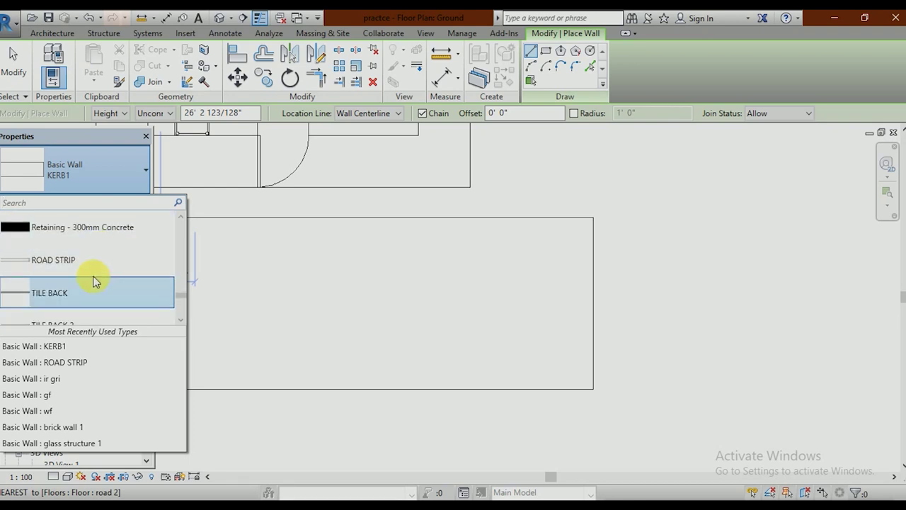
{"action": "left_click", "coordinate": [78, 260]}
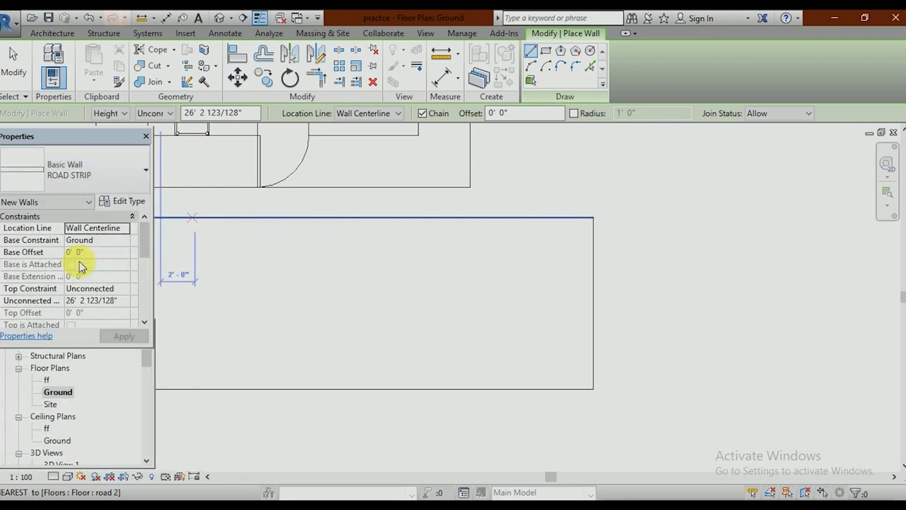
{"action": "left_click", "coordinate": [125, 202]}
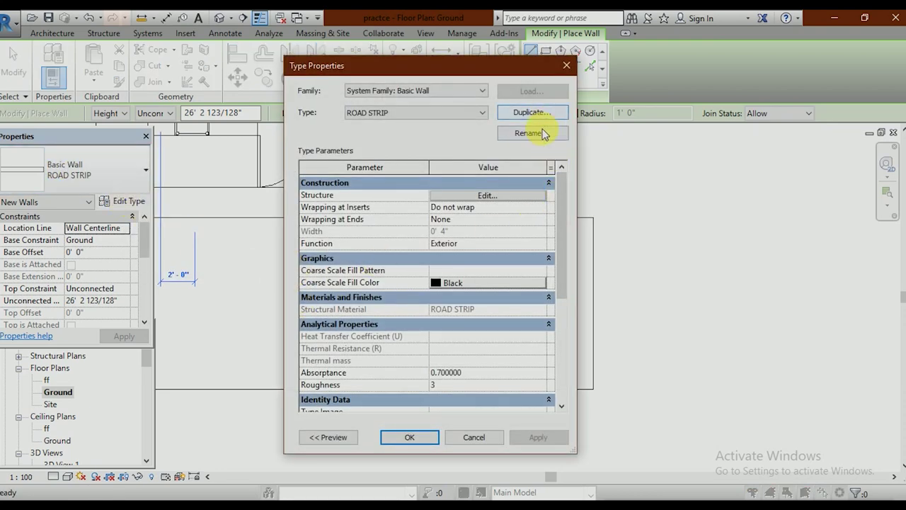
Step: Keep ROAD STRIP as the structure layer material in the wall's assembly
{"action": "left_click", "coordinate": [486, 204]}
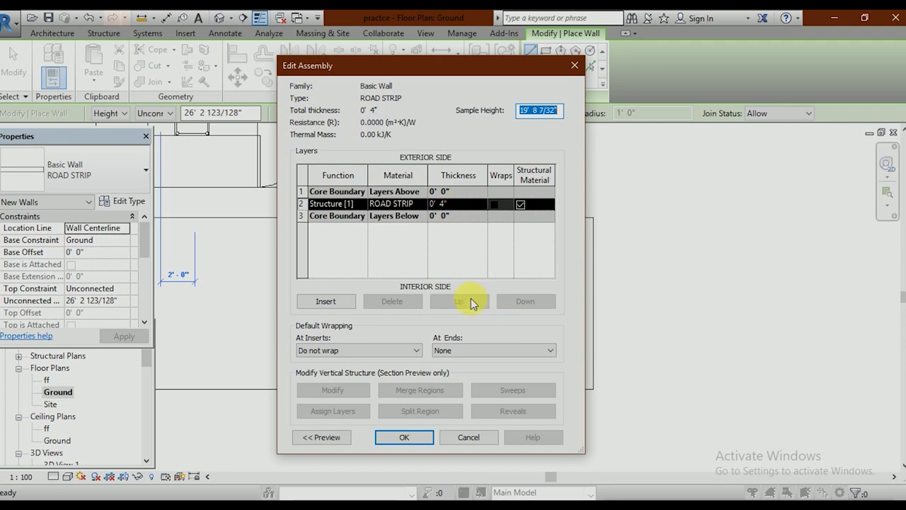
{"action": "left_click", "coordinate": [423, 205]}
{"action": "left_click", "coordinate": [423, 204]}
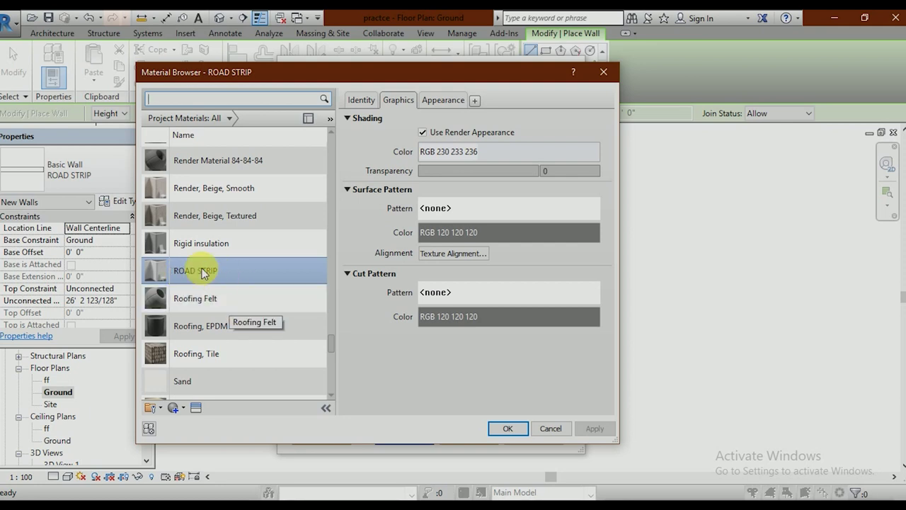
{"action": "scroll", "coordinate": [204, 162], "scroll_direction": "up", "scroll_amount": 1}
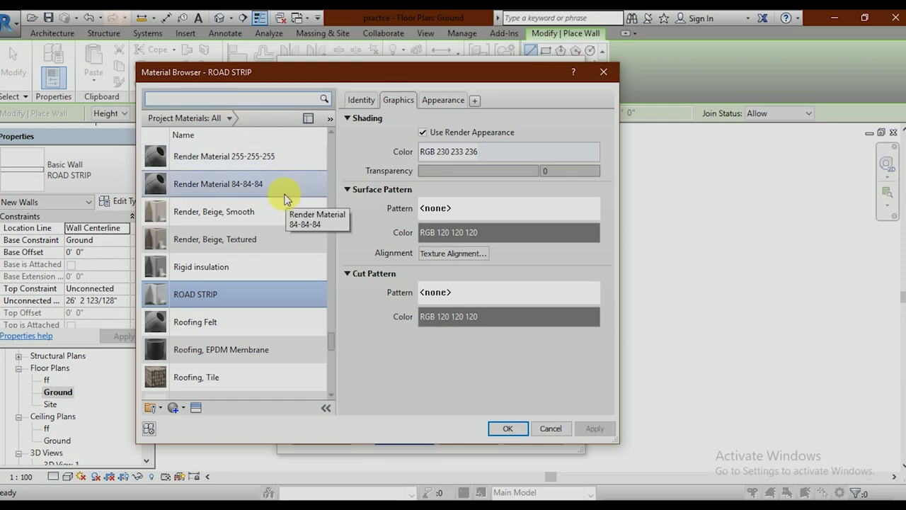
{"action": "left_click", "coordinate": [431, 108]}
{"action": "left_click", "coordinate": [401, 101]}
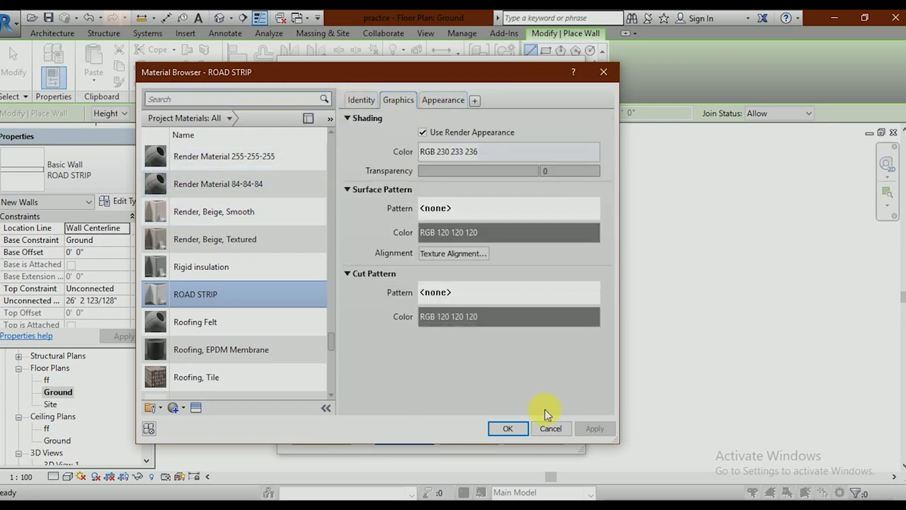
{"action": "left_click", "coordinate": [522, 430]}
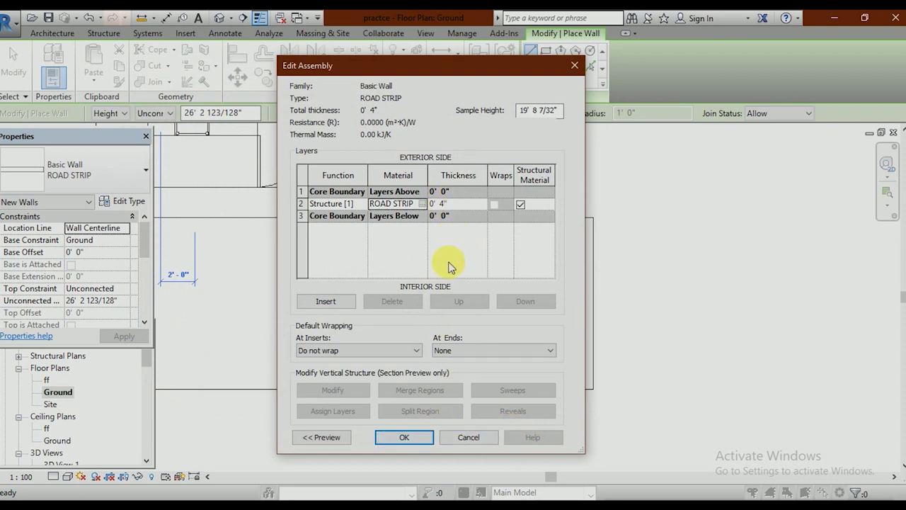
Step: Accept the 0' 4" layer structure and type settings, then exit wall placement
{"action": "left_click", "coordinate": [424, 439]}
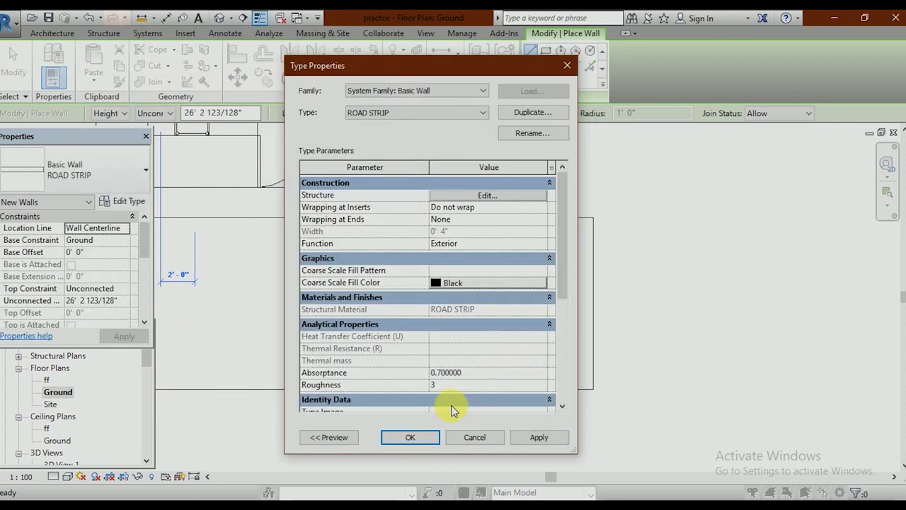
{"action": "left_click", "coordinate": [410, 439]}
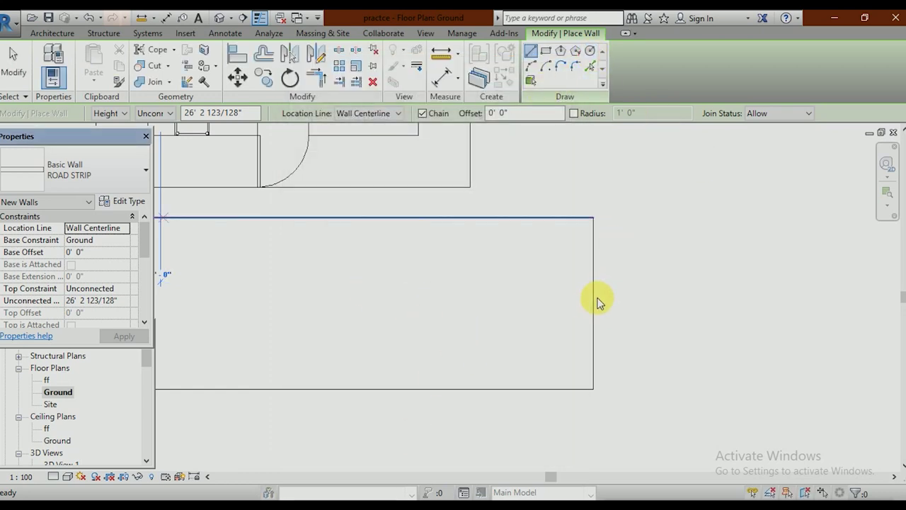
{"action": "key", "text": "Escape"}
{"action": "key", "text": "Escape"}
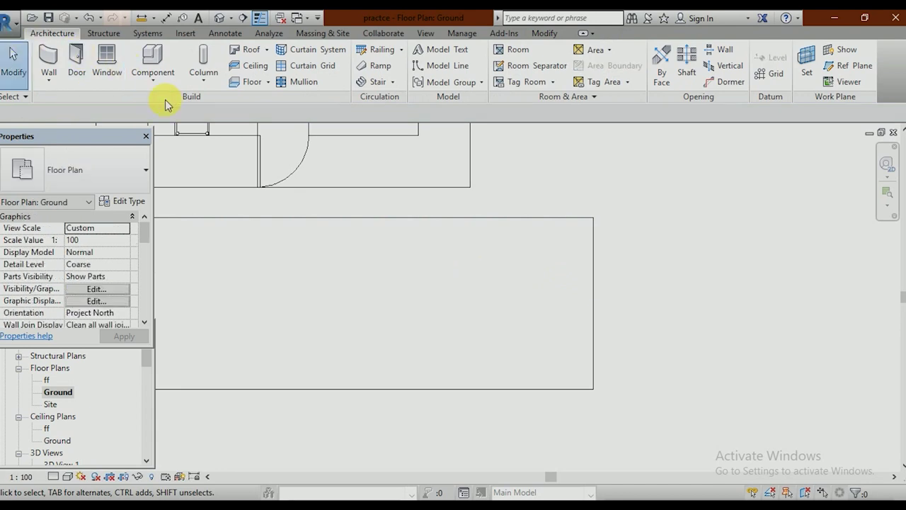
Step: Draw a 6'-0" ROAD STRIP wall leftward from the slab's right-edge midpoint using WA
{"action": "key", "text": "w"}
{"action": "key", "text": "a"}
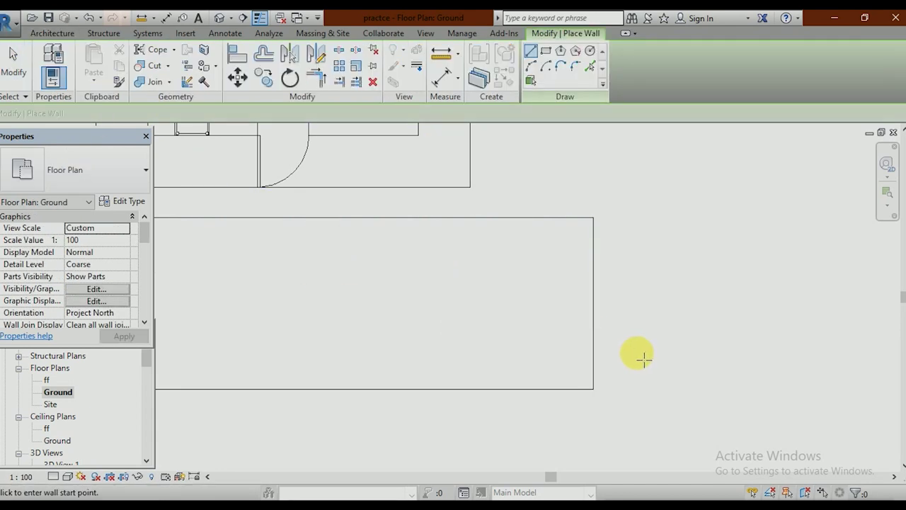
{"action": "left_click", "coordinate": [594, 305]}
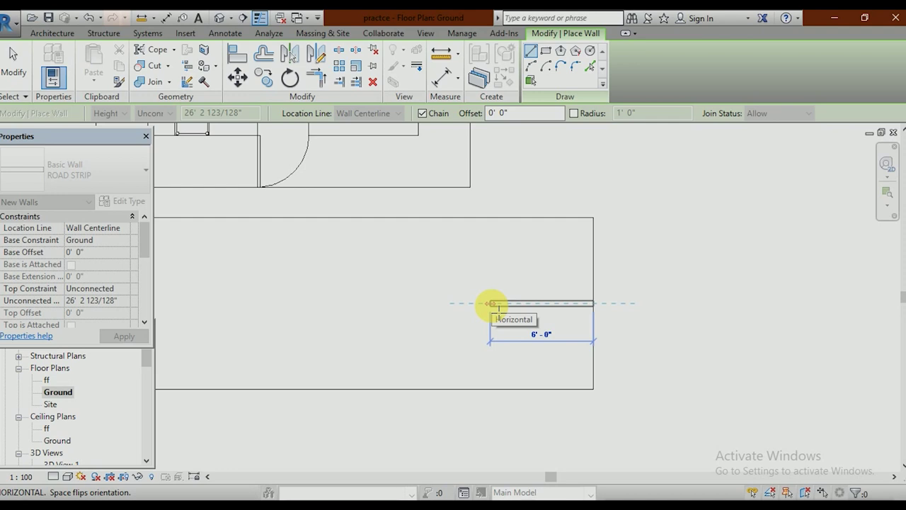
{"action": "left_click", "coordinate": [492, 304]}
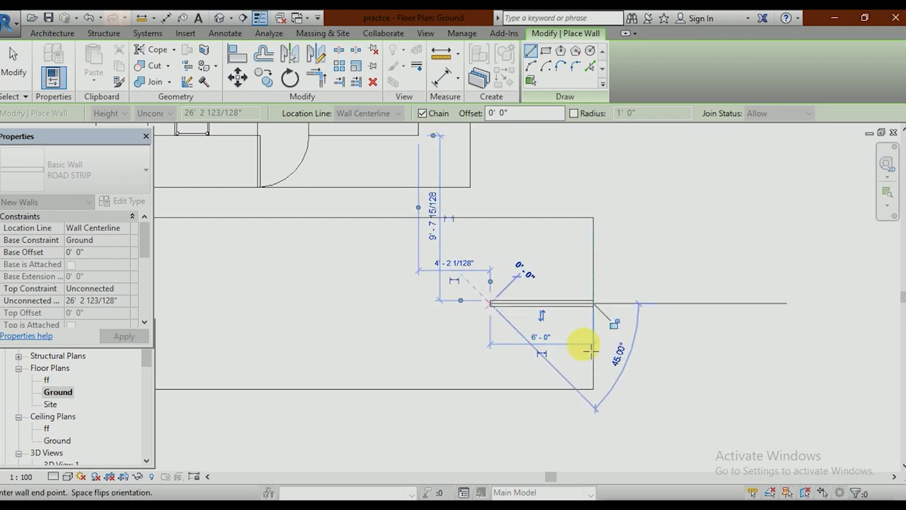
{"action": "key", "text": "Escape"}
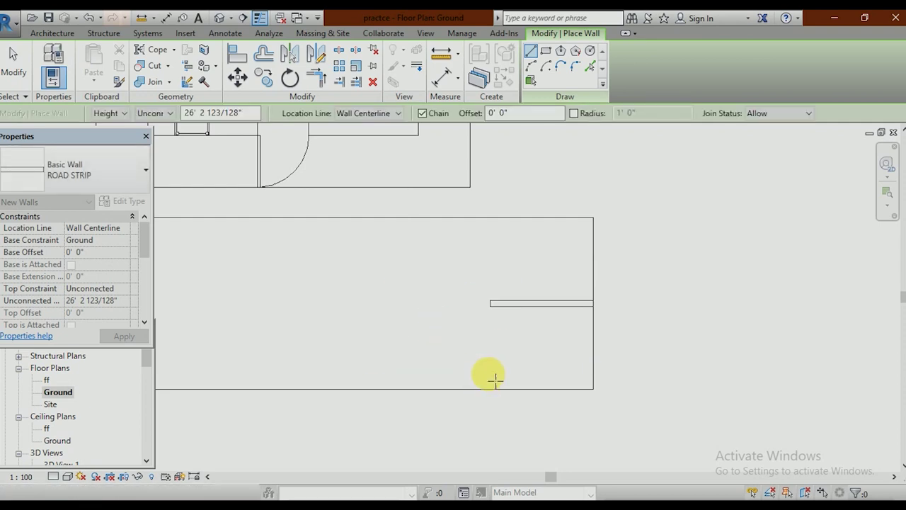
{"action": "key", "text": "Escape"}
{"action": "scroll", "coordinate": [539, 337], "scroll_direction": "down", "scroll_amount": 2}
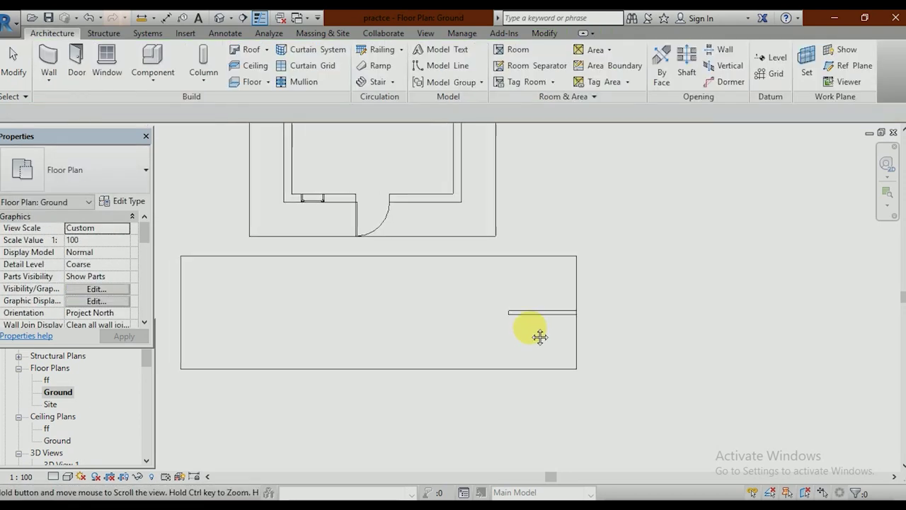
{"action": "scroll", "coordinate": [566, 333], "scroll_direction": "up", "scroll_amount": 1}
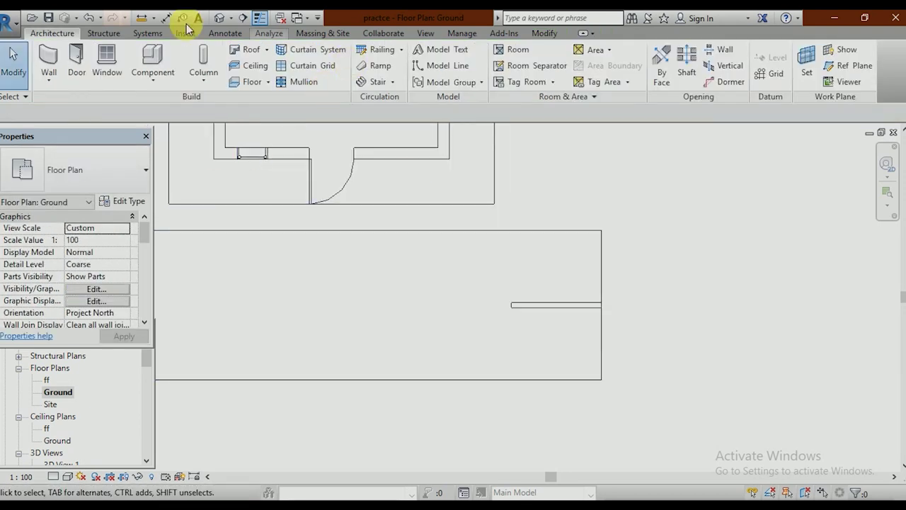
{"action": "left_click", "coordinate": [221, 19]}
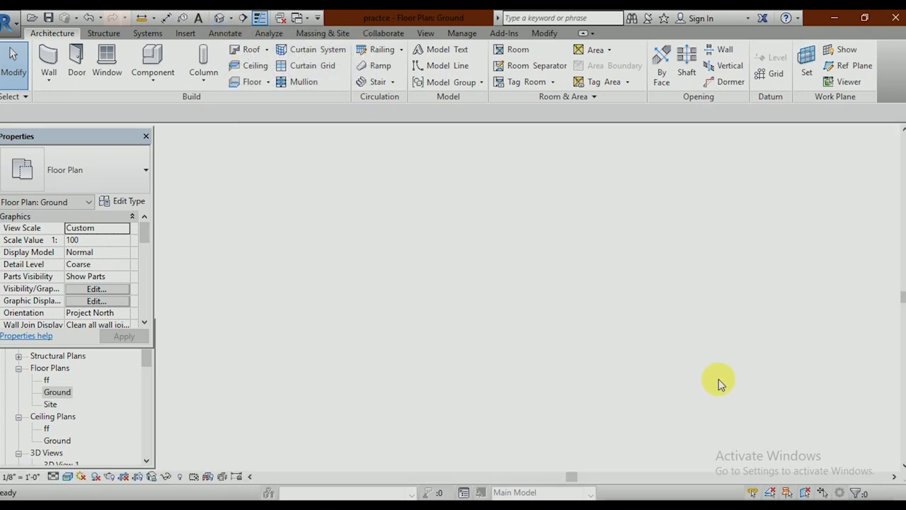
{"action": "scroll", "coordinate": [627, 343], "scroll_direction": "down", "scroll_amount": 3}
{"action": "scroll", "coordinate": [623, 324], "scroll_direction": "down", "scroll_amount": 2}
{"action": "scroll", "coordinate": [623, 322], "scroll_direction": "down", "scroll_amount": 1}
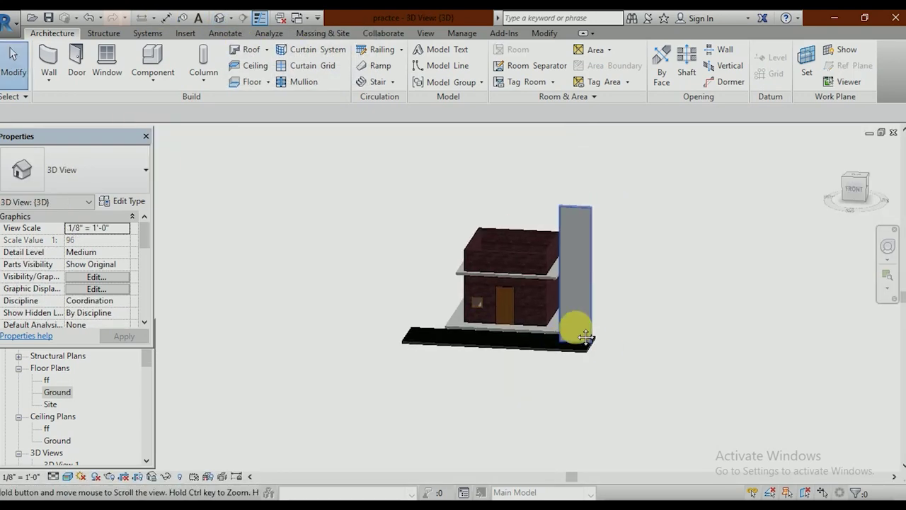
{"action": "mouse_move", "coordinate": [606, 355]}
{"action": "middle_mouse_down", "text": "shift"}
{"action": "mouse_move", "coordinate": [555, 319]}
{"action": "mouse_move", "coordinate": [583, 320]}
{"action": "middle_mouse_up", "text": "shift"}
{"action": "scroll", "coordinate": [587, 340], "scroll_direction": "up", "scroll_amount": 3}
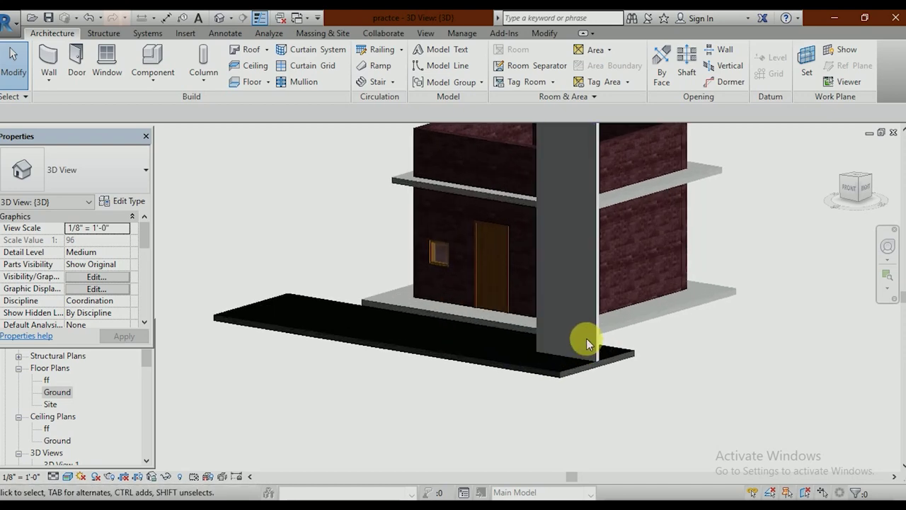
{"action": "scroll", "coordinate": [625, 349], "scroll_direction": "down", "scroll_amount": 2}
{"action": "mouse_move", "coordinate": [626, 349]}
{"action": "middle_mouse_down", "text": "shift"}
{"action": "mouse_move", "coordinate": [557, 370]}
{"action": "mouse_move", "coordinate": [532, 344]}
{"action": "mouse_move", "coordinate": [621, 358]}
{"action": "middle_mouse_up", "text": "shift"}
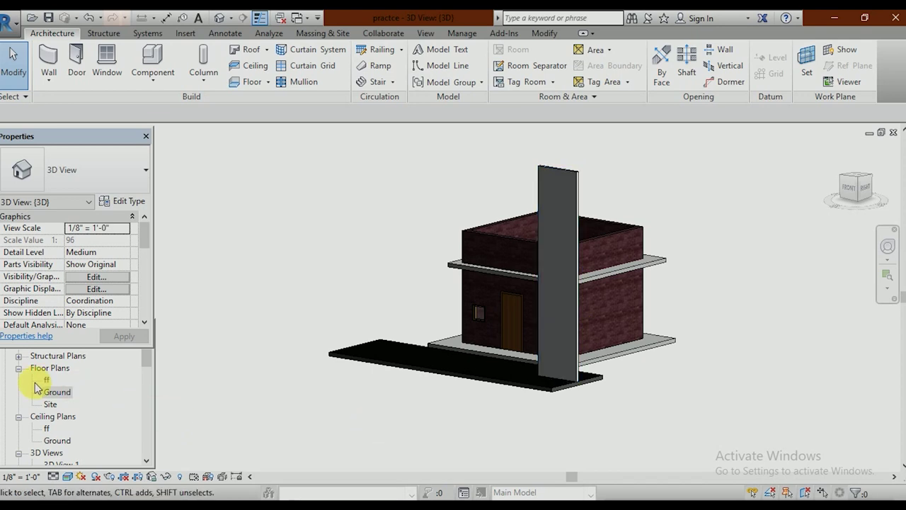
{"action": "double_click", "coordinate": [60, 390]}
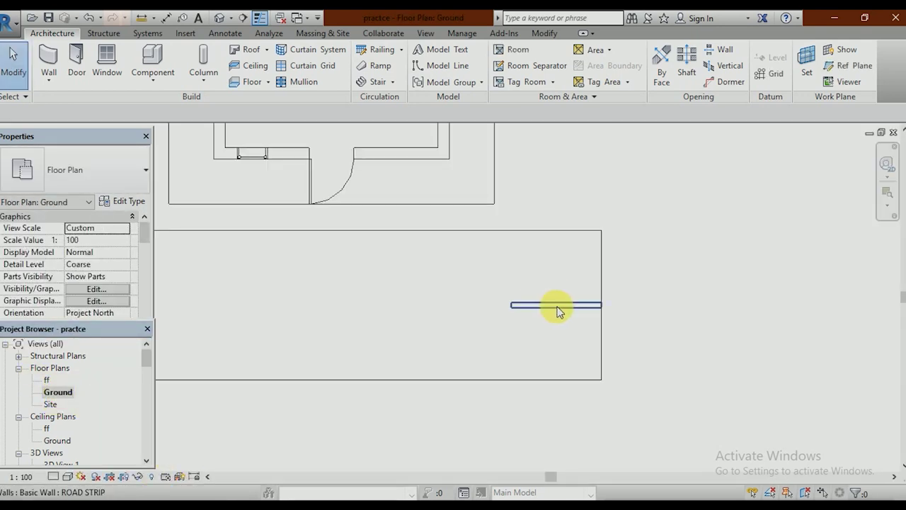
Step: Set the ROAD STRIP wall's Unconnected Height to 0' 2" and switch to the Default 3D View
{"action": "left_click", "coordinate": [558, 312]}
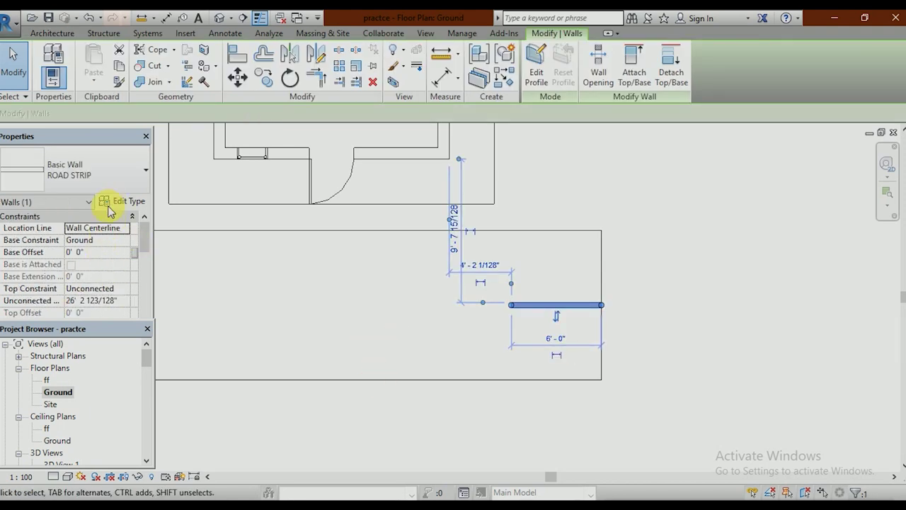
{"action": "left_click", "coordinate": [120, 301]}
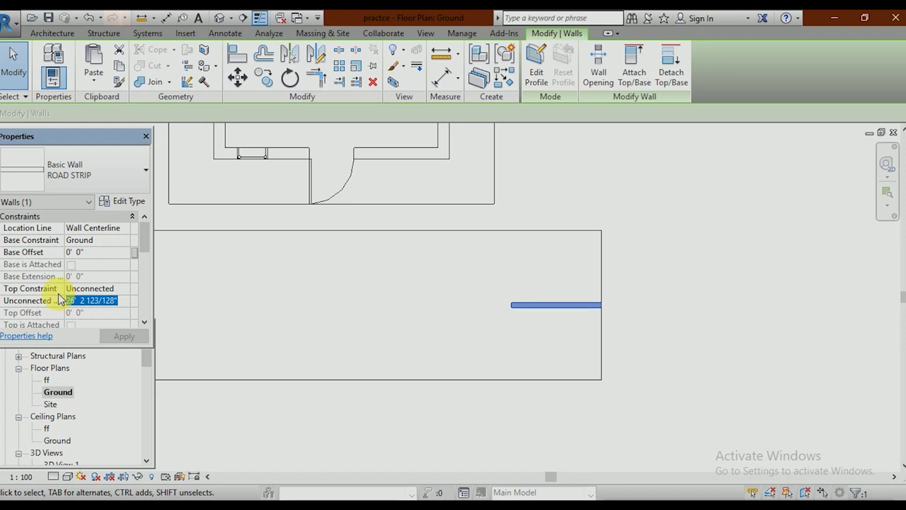
{"action": "left_click", "coordinate": [125, 337]}
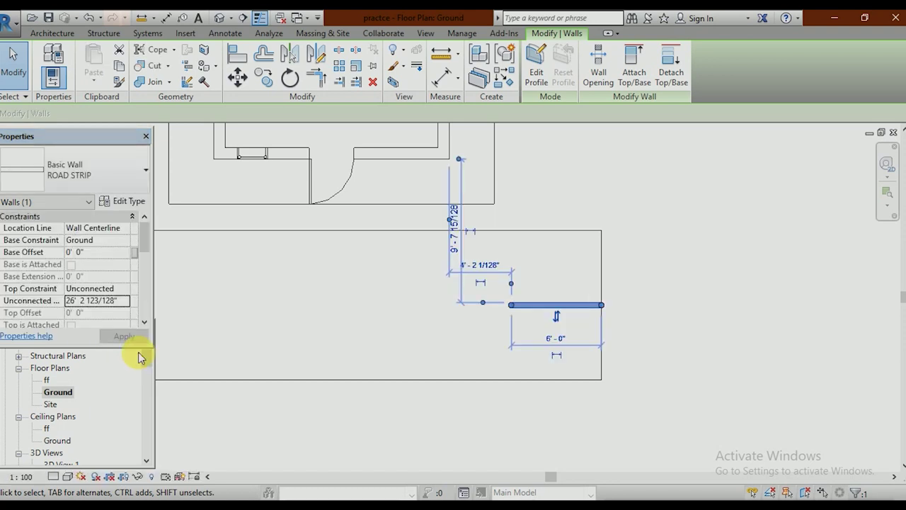
{"action": "left_click", "coordinate": [115, 300]}
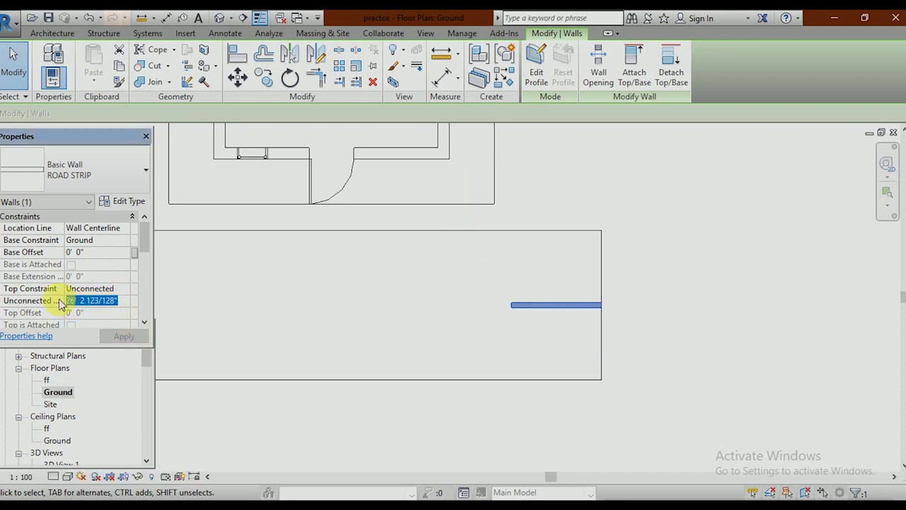
{"action": "type", "text": "2"}
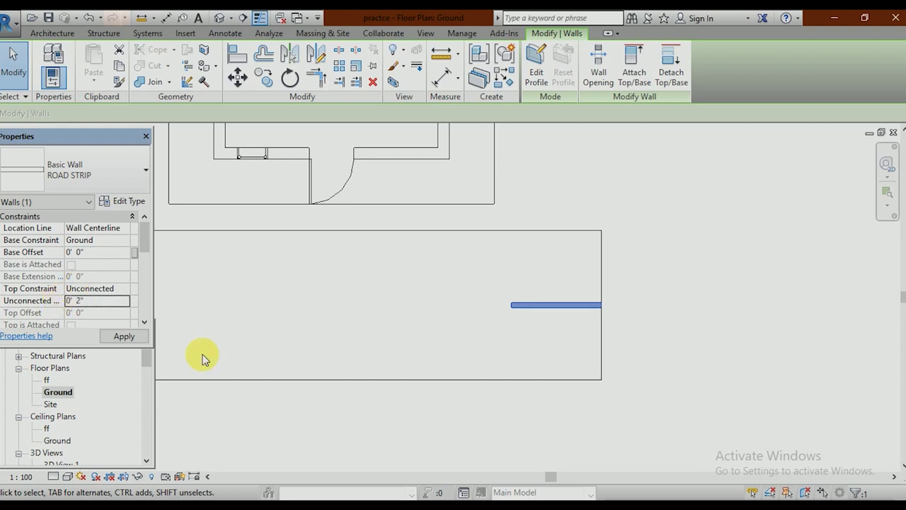
{"action": "left_click", "coordinate": [217, 19]}
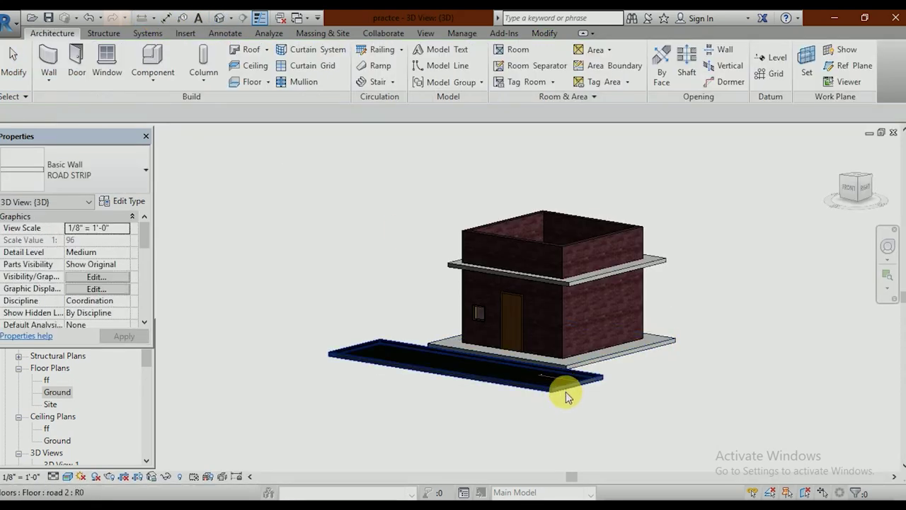
Step: Orbit and zoom the 3D view to inspect the thin white road strip
{"action": "mouse_move", "coordinate": [552, 368]}
{"action": "middle_mouse_down", "text": "shift"}
{"action": "mouse_move", "coordinate": [583, 418]}
{"action": "mouse_move", "coordinate": [647, 324]}
{"action": "mouse_move", "coordinate": [548, 394]}
{"action": "mouse_move", "coordinate": [587, 418]}
{"action": "mouse_move", "coordinate": [597, 449]}
{"action": "mouse_move", "coordinate": [597, 388]}
{"action": "middle_mouse_up", "text": "shift"}
{"action": "scroll", "coordinate": [548, 388], "scroll_direction": "up", "scroll_amount": 3}
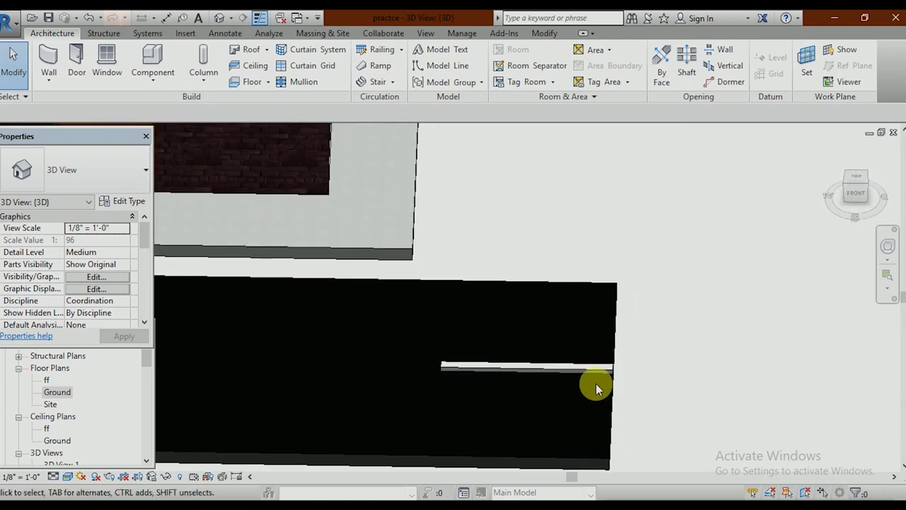
{"action": "scroll", "coordinate": [562, 385], "scroll_direction": "down", "scroll_amount": 4}
{"action": "scroll", "coordinate": [554, 397], "scroll_direction": "down", "scroll_amount": 2}
{"action": "scroll", "coordinate": [521, 381], "scroll_direction": "down", "scroll_amount": 2}
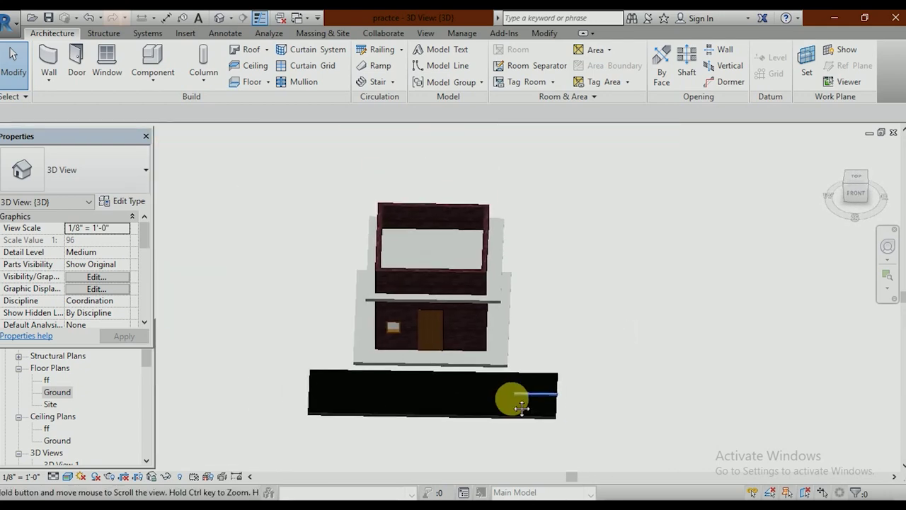
{"action": "mouse_move", "coordinate": [532, 384]}
{"action": "middle_mouse_down", "text": "shift"}
{"action": "mouse_move", "coordinate": [530, 445]}
{"action": "mouse_move", "coordinate": [559, 394]}
{"action": "mouse_move", "coordinate": [545, 404]}
{"action": "mouse_move", "coordinate": [552, 298]}
{"action": "mouse_move", "coordinate": [441, 370]}
{"action": "middle_mouse_up", "text": "shift"}
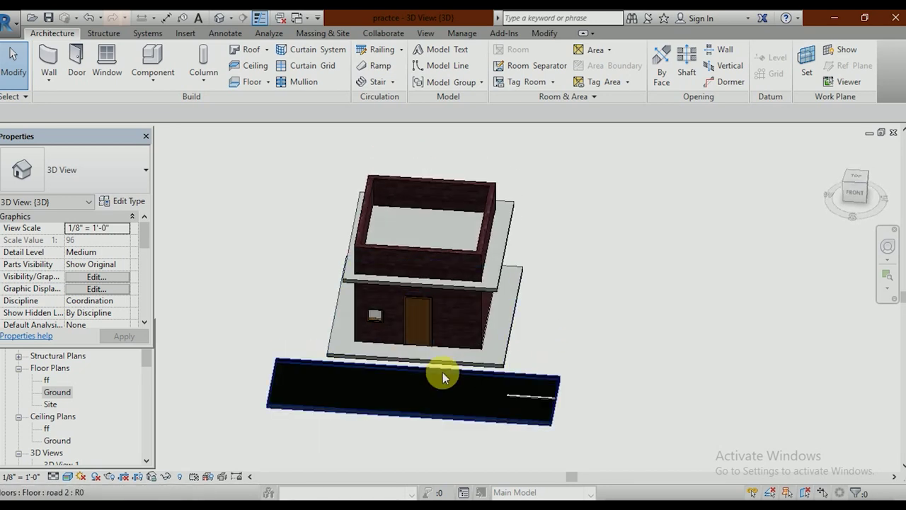
Step: Return to the Ground floor plan from the Project Browser
{"action": "left_click", "coordinate": [58, 394]}
{"action": "double_click", "coordinate": [58, 393]}
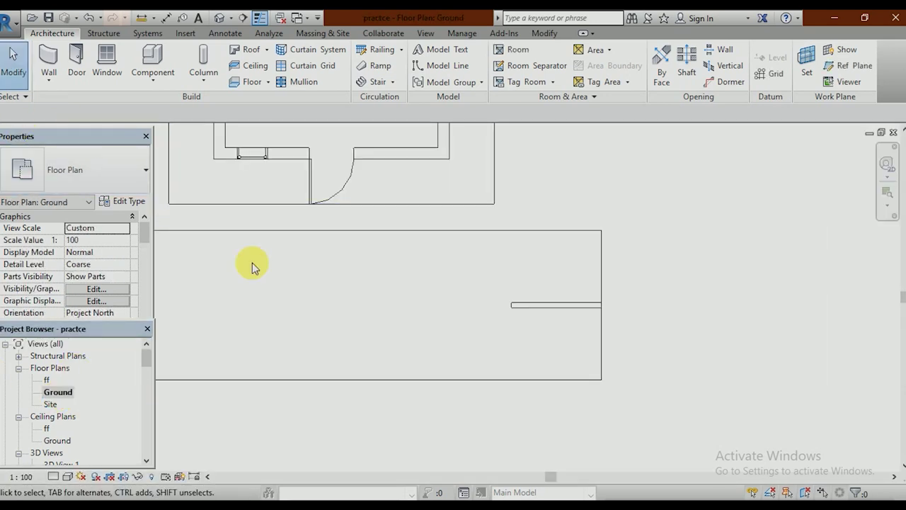
{"action": "scroll", "coordinate": [494, 333], "scroll_direction": "down", "scroll_amount": 2}
Step: Paste a copy of the road strip wall into the middle of the road
{"action": "scroll", "coordinate": [512, 352], "scroll_direction": "up", "scroll_amount": 2}
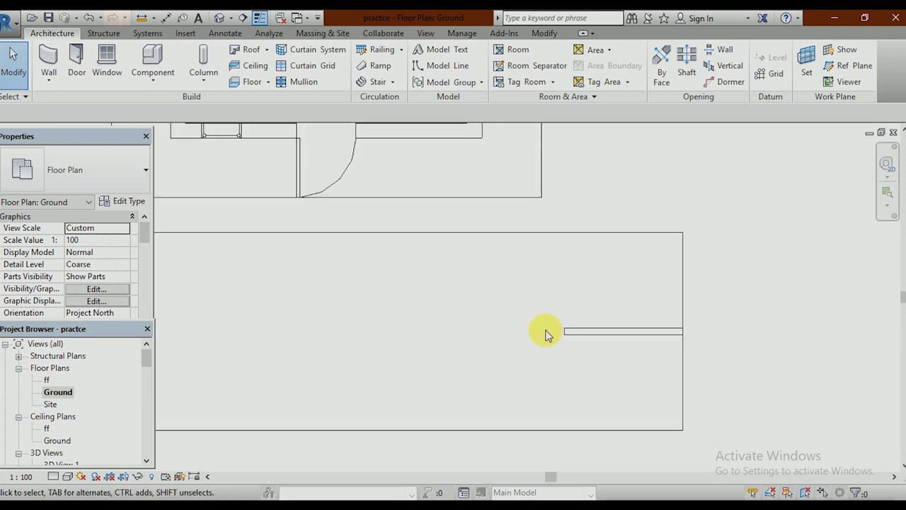
{"action": "scroll", "coordinate": [546, 330], "scroll_direction": "up", "scroll_amount": 1}
{"action": "key", "text": "ctrl+v"}
{"action": "left_click", "coordinate": [441, 303]}
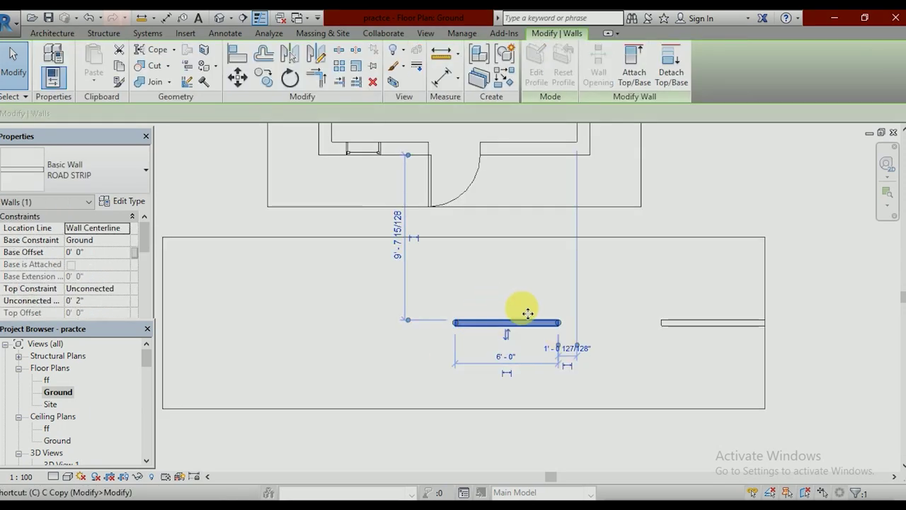
Step: Copy the new strip to add another lane dash further left along the road
{"action": "left_click", "coordinate": [264, 75]}
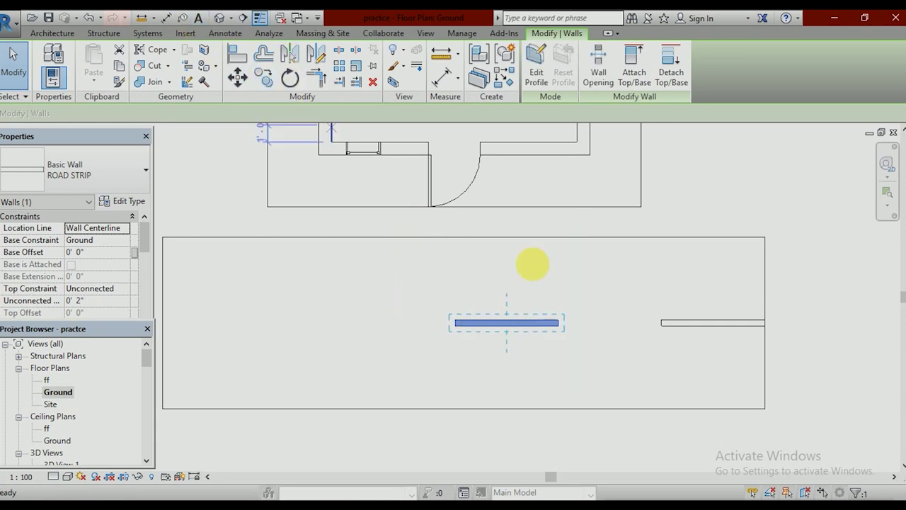
{"action": "scroll", "coordinate": [663, 324], "scroll_direction": "up", "scroll_amount": 2}
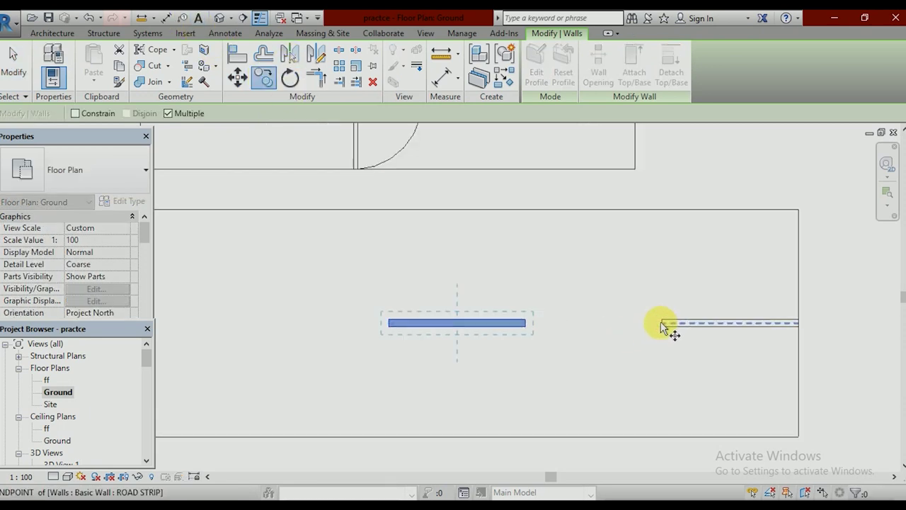
{"action": "scroll", "coordinate": [664, 324], "scroll_direction": "up", "scroll_amount": 3}
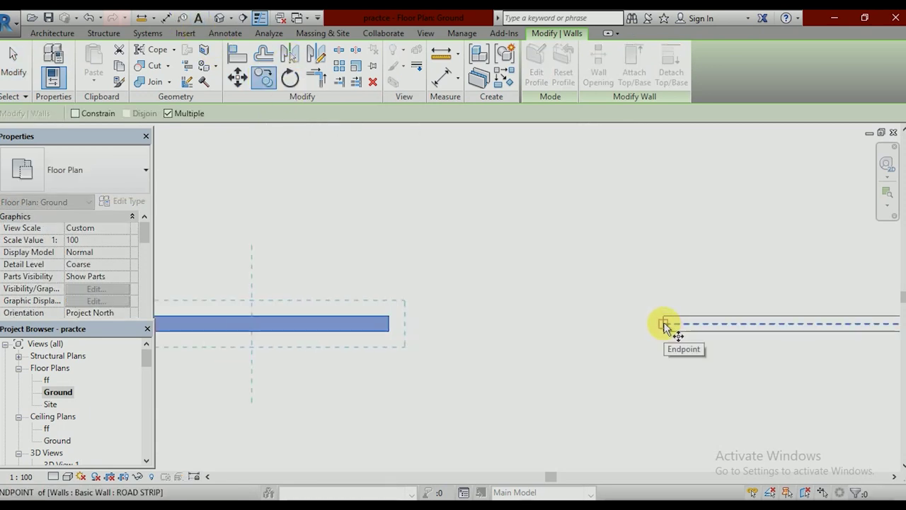
{"action": "left_click", "coordinate": [664, 324]}
{"action": "scroll", "coordinate": [431, 348], "scroll_direction": "down", "scroll_amount": 3}
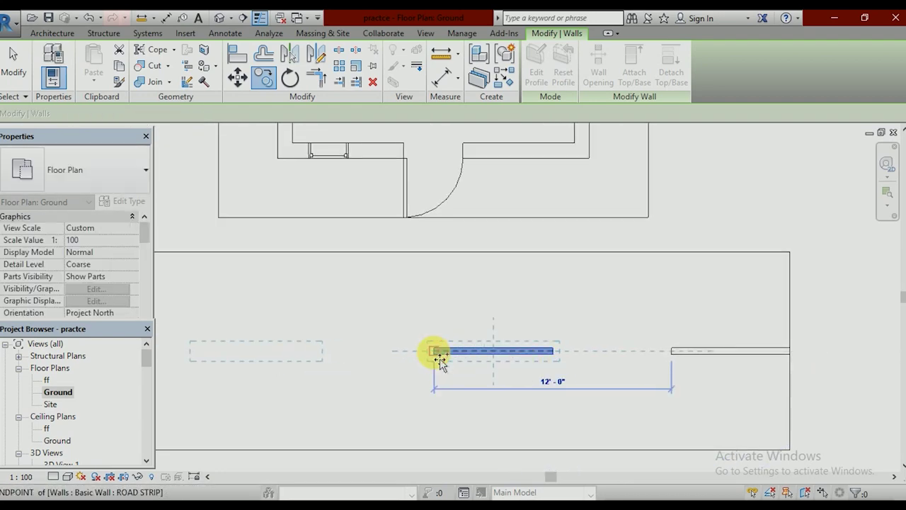
{"action": "scroll", "coordinate": [395, 380], "scroll_direction": "down", "scroll_amount": 1}
{"action": "scroll", "coordinate": [501, 393], "scroll_direction": "down", "scroll_amount": 2}
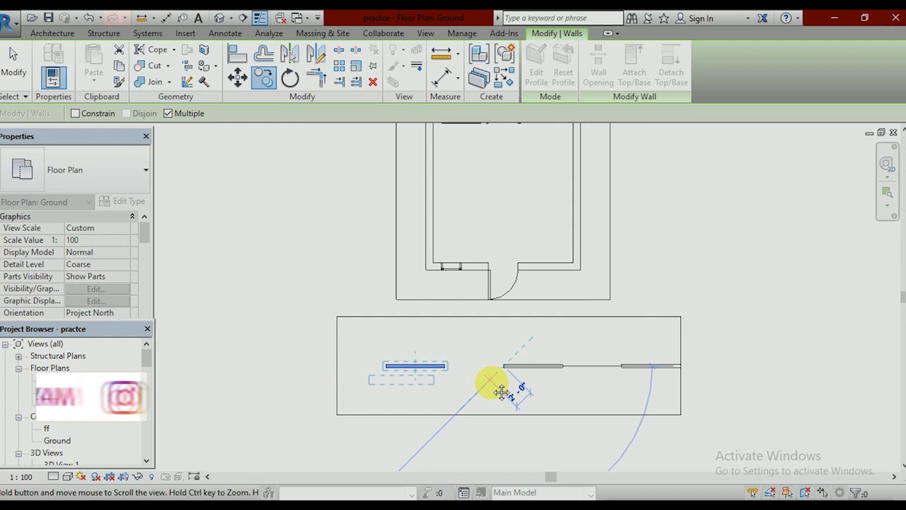
{"action": "left_click", "coordinate": [390, 370]}
{"action": "left_click", "coordinate": [662, 390]}
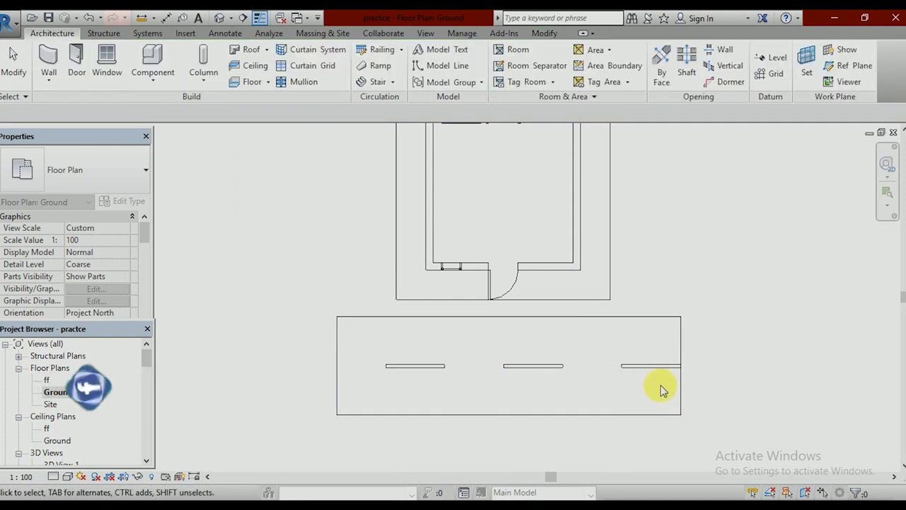
Step: Check the three lane dashes in 3D, then reopen the Ground floor plan
{"action": "left_click", "coordinate": [220, 17]}
{"action": "mouse_move", "coordinate": [516, 328]}
{"action": "middle_mouse_down"}
{"action": "mouse_move", "coordinate": [452, 347]}
{"action": "mouse_move", "coordinate": [441, 418]}
{"action": "middle_mouse_up"}
{"action": "scroll", "coordinate": [423, 342], "scroll_direction": "up", "scroll_amount": 4}
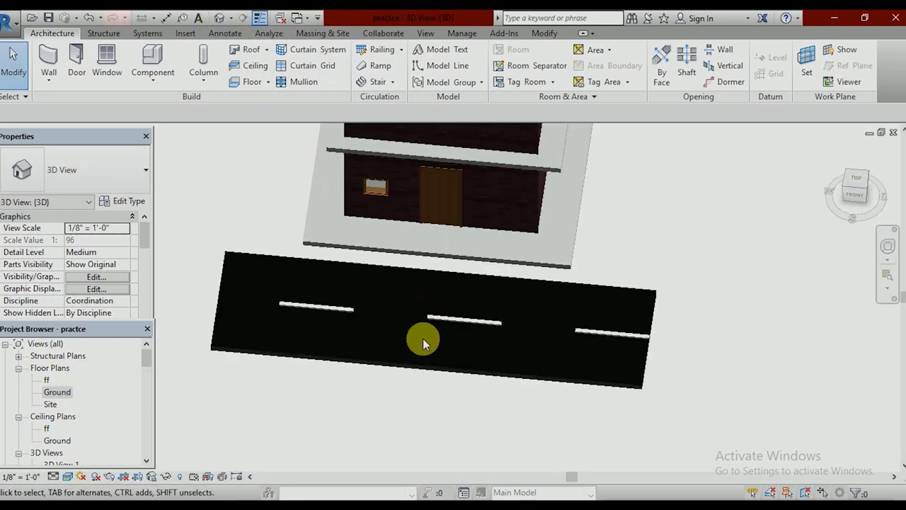
{"action": "scroll", "coordinate": [432, 340], "scroll_direction": "up", "scroll_amount": 1}
{"action": "scroll", "coordinate": [450, 340], "scroll_direction": "down", "scroll_amount": 5}
{"action": "scroll", "coordinate": [460, 343], "scroll_direction": "down", "scroll_amount": 1}
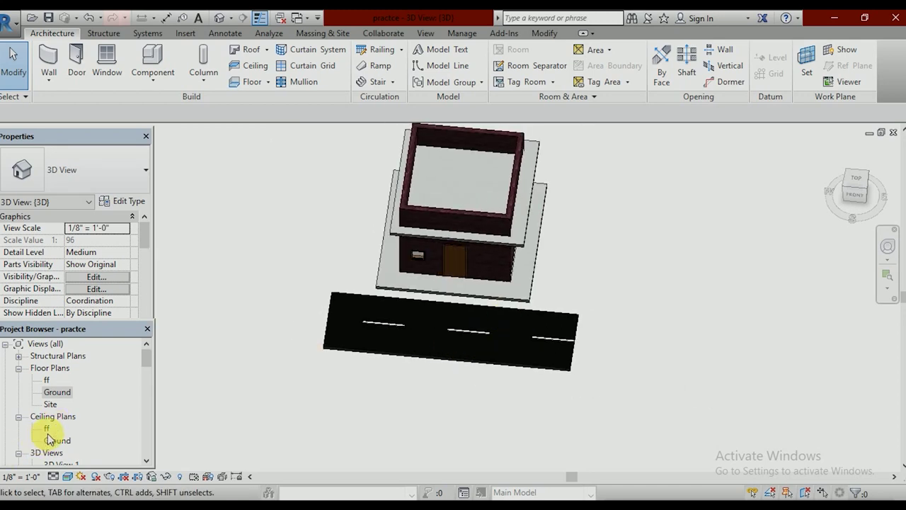
{"action": "double_click", "coordinate": [57, 392]}
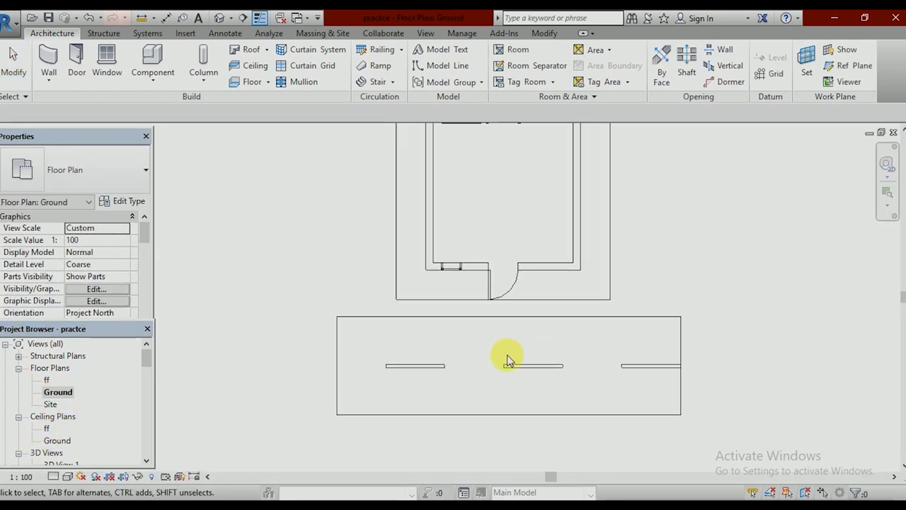
Step: Drag the road floor's left boundary about 10' further left and finish the boundary edit
{"action": "double_click", "coordinate": [518, 419]}
{"action": "scroll", "coordinate": [441, 354], "scroll_direction": "down", "scroll_amount": 1}
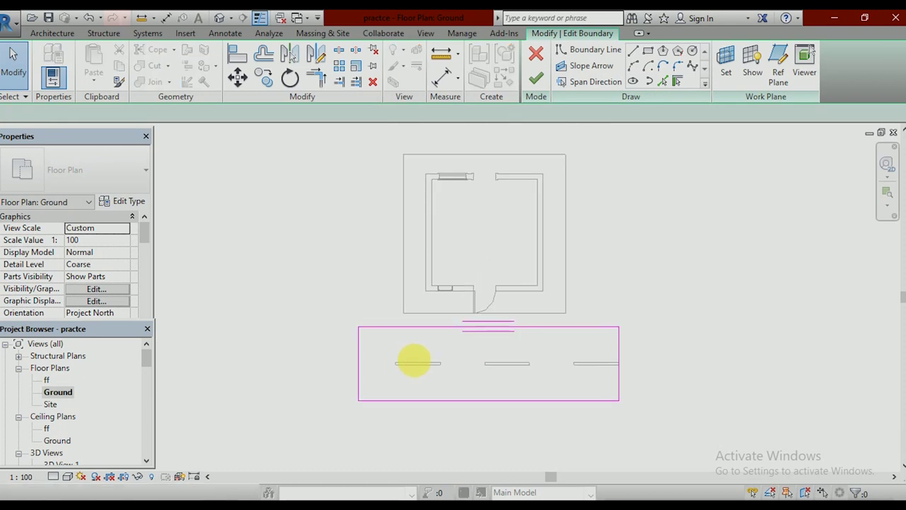
{"action": "scroll", "coordinate": [403, 358], "scroll_direction": "down", "scroll_amount": 3}
{"action": "left_click", "coordinate": [387, 352]}
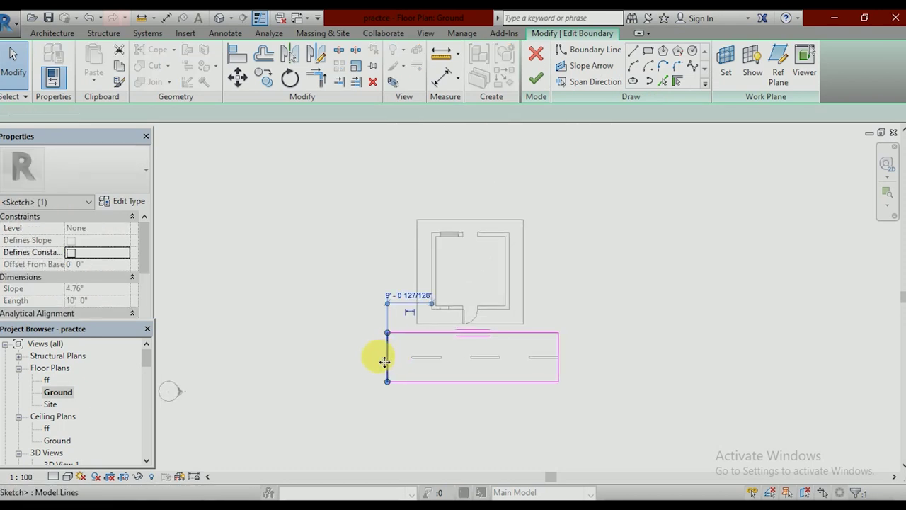
{"action": "left_click_drag", "start_coordinate": [379, 362], "coordinate": [343, 365]}
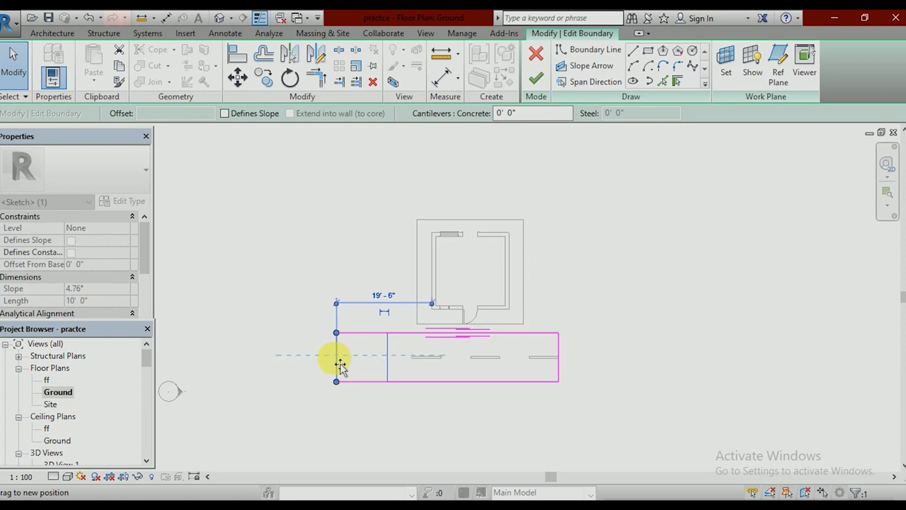
{"action": "left_click_drag", "start_coordinate": [339, 364], "coordinate": [334, 356]}
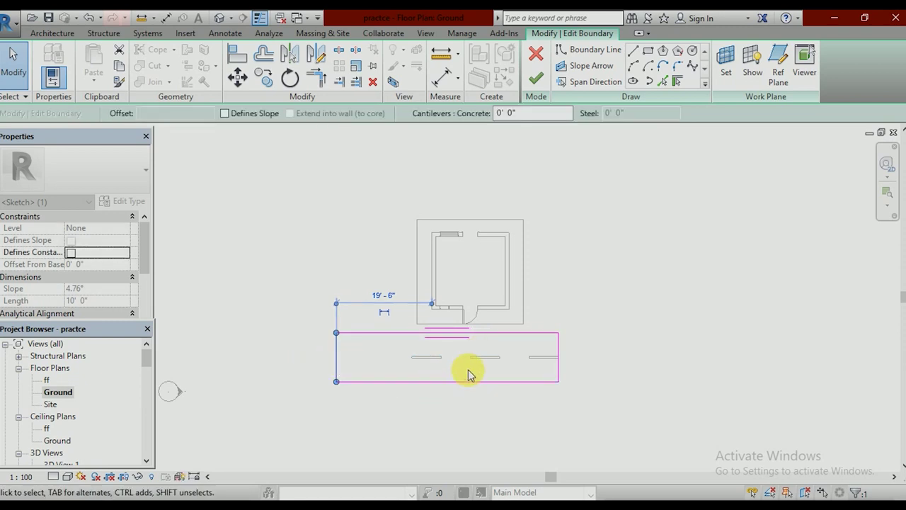
{"action": "left_click", "coordinate": [492, 376]}
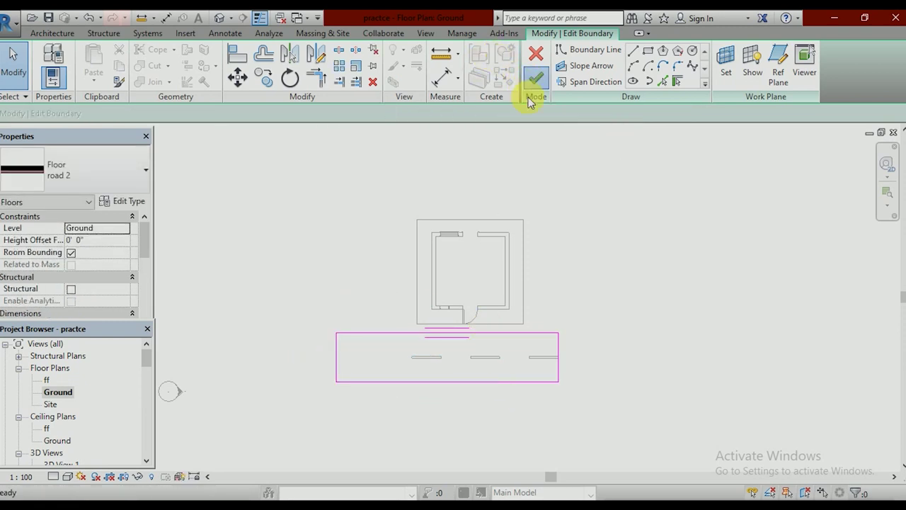
{"action": "left_click", "coordinate": [536, 79]}
{"action": "scroll", "coordinate": [417, 372], "scroll_direction": "up", "scroll_amount": 3}
{"action": "scroll", "coordinate": [453, 372], "scroll_direction": "up", "scroll_amount": 1}
Step: Copy the leftmost lane dash onto the road's extended end, making four dashes, and view in 3D
{"action": "left_click", "coordinate": [486, 375]}
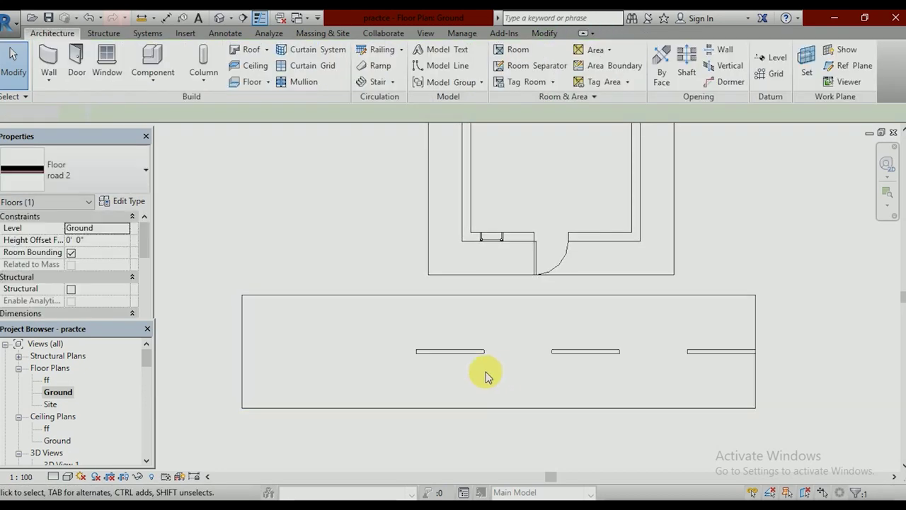
{"action": "left_click_drag", "start_coordinate": [499, 380], "coordinate": [430, 337]}
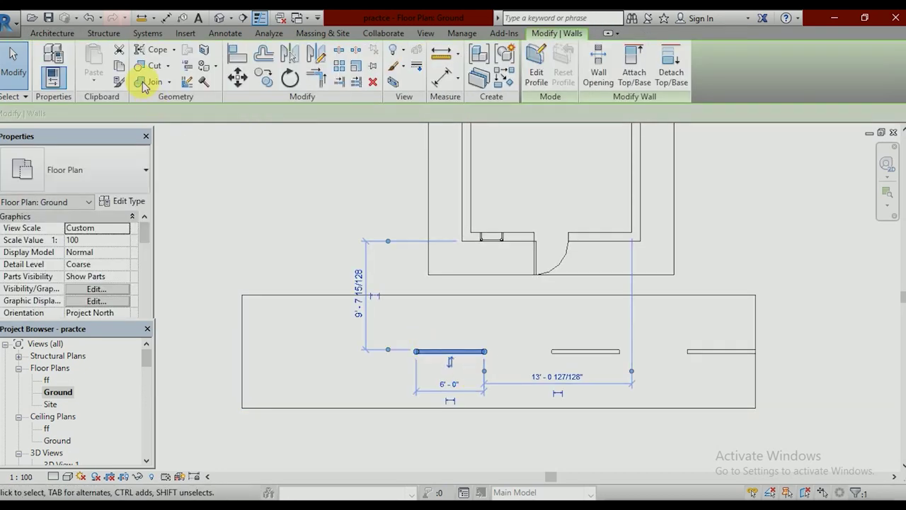
{"action": "left_click", "coordinate": [263, 75]}
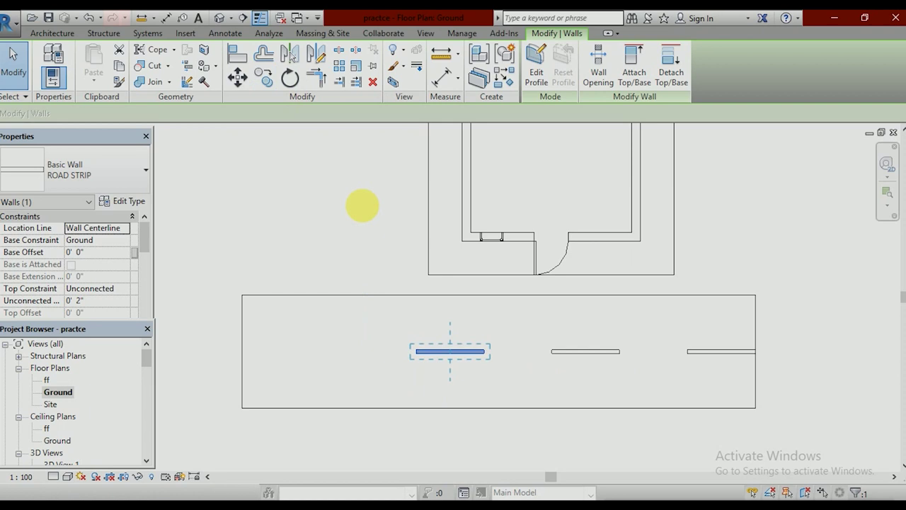
{"action": "scroll", "coordinate": [551, 353], "scroll_direction": "up", "scroll_amount": 3}
{"action": "left_click", "coordinate": [556, 353]}
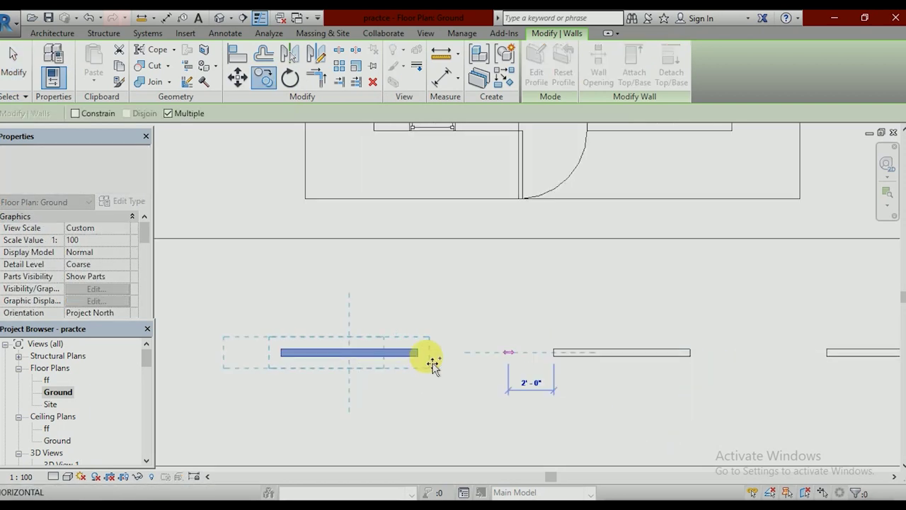
{"action": "left_click", "coordinate": [288, 358]}
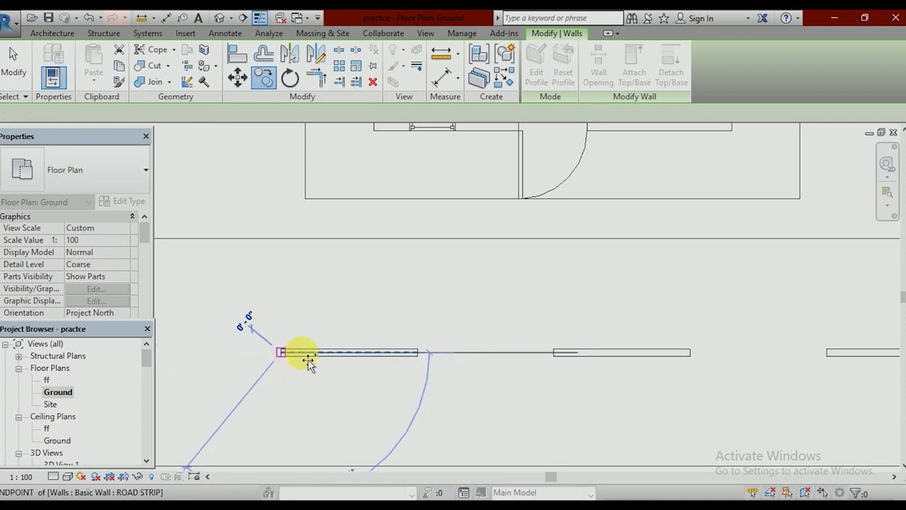
{"action": "scroll", "coordinate": [404, 354], "scroll_direction": "down", "scroll_amount": 2}
{"action": "scroll", "coordinate": [414, 355], "scroll_direction": "down", "scroll_amount": 2}
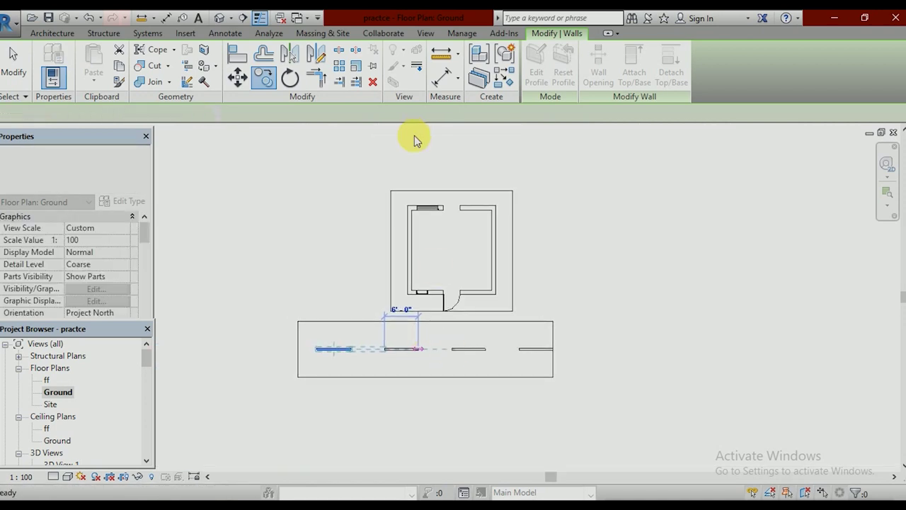
{"action": "key", "text": "Escape"}
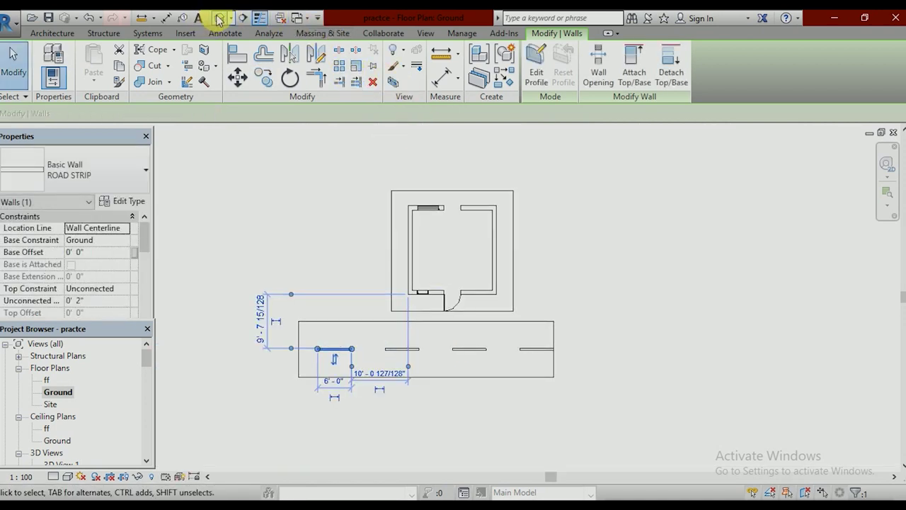
{"action": "left_click", "coordinate": [220, 18]}
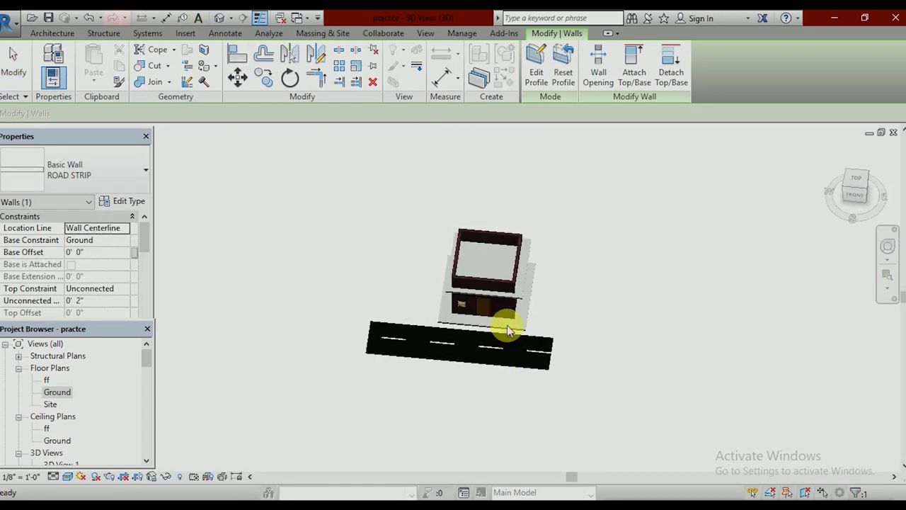
Step: Orbit the 3D view to a near-front look at the house and four-dash road
{"action": "key", "text": "Escape"}
{"action": "scroll", "coordinate": [508, 340], "scroll_direction": "up", "scroll_amount": 3}
{"action": "scroll", "coordinate": [509, 357], "scroll_direction": "up", "scroll_amount": 2}
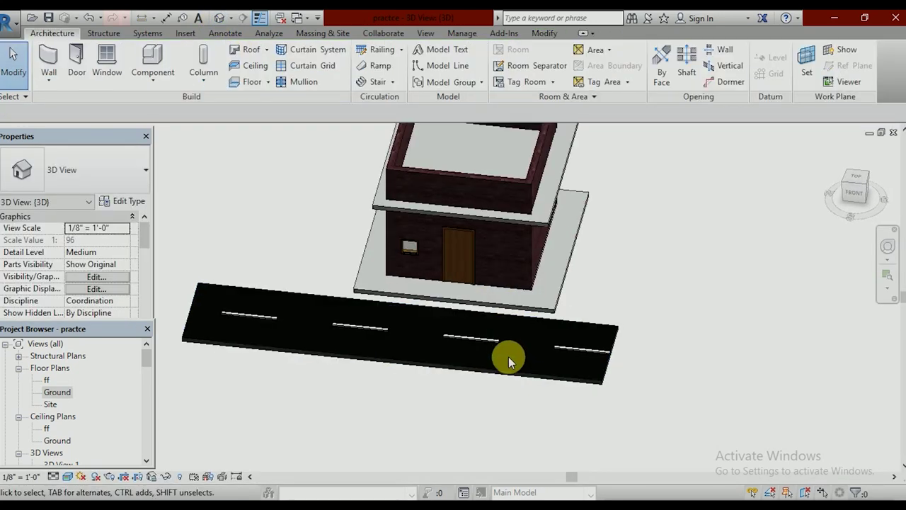
{"action": "mouse_move", "coordinate": [508, 357]}
{"action": "middle_mouse_down", "text": "shift"}
{"action": "mouse_move", "coordinate": [533, 343]}
{"action": "mouse_move", "coordinate": [538, 361]}
{"action": "mouse_move", "coordinate": [522, 415]}
{"action": "mouse_move", "coordinate": [546, 390]}
{"action": "middle_mouse_up", "text": "shift"}
{"action": "scroll", "coordinate": [528, 330], "scroll_direction": "down", "scroll_amount": 3}
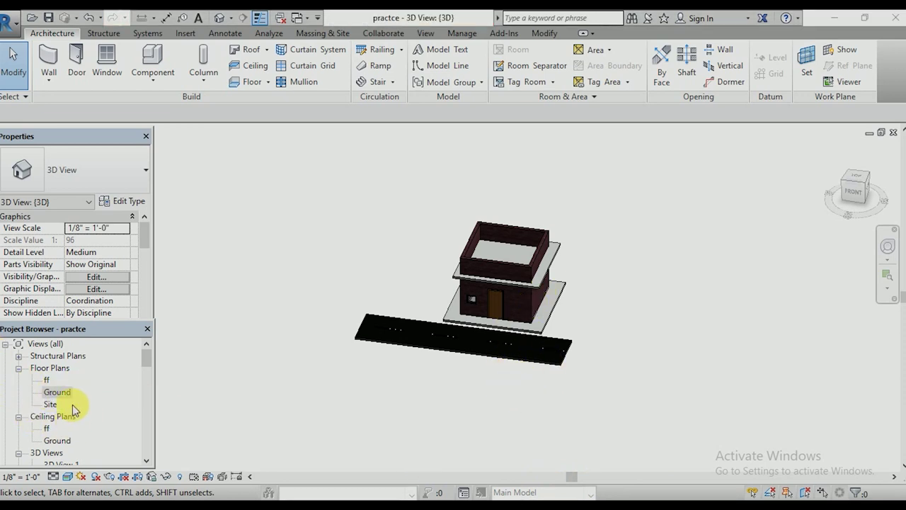
Step: Go back to the Ground floor plan, frame the road and house, and start a wall
{"action": "double_click", "coordinate": [57, 389]}
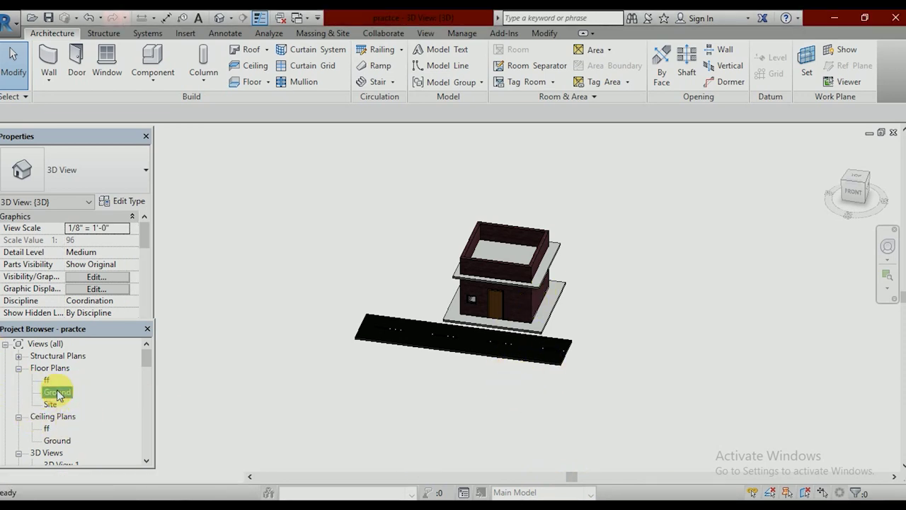
{"action": "scroll", "coordinate": [555, 383], "scroll_direction": "up", "scroll_amount": 3}
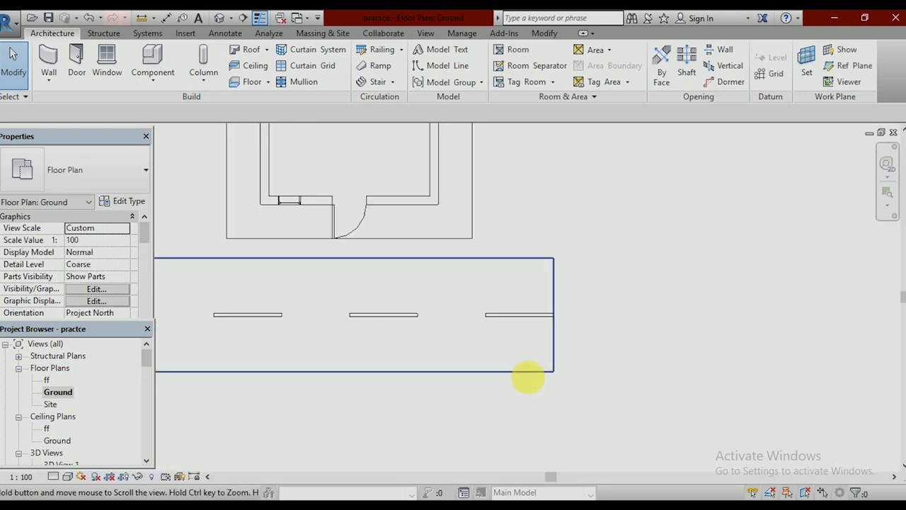
{"action": "middle_click_drag", "start_coordinate": [554, 383], "coordinate": [546, 370]}
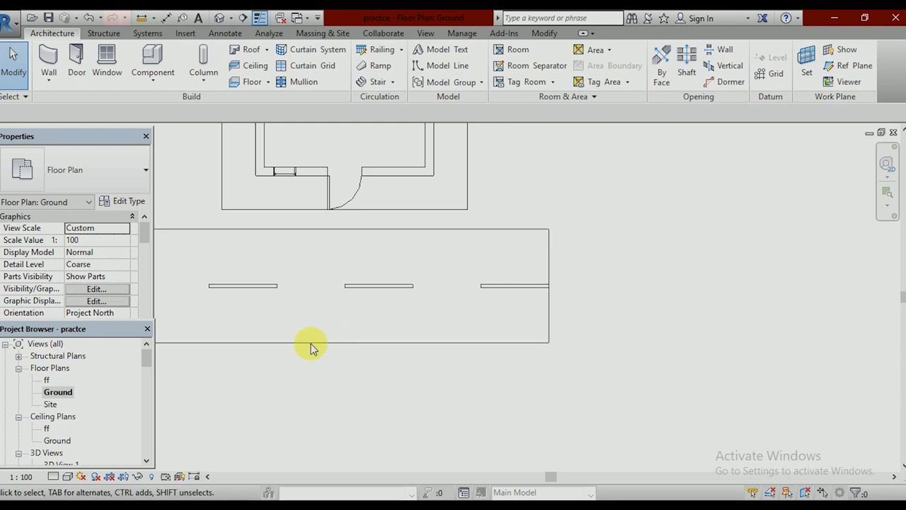
{"action": "scroll", "coordinate": [664, 313], "scroll_direction": "down", "scroll_amount": 2}
{"action": "middle_click_drag", "start_coordinate": [603, 314], "coordinate": [515, 343]}
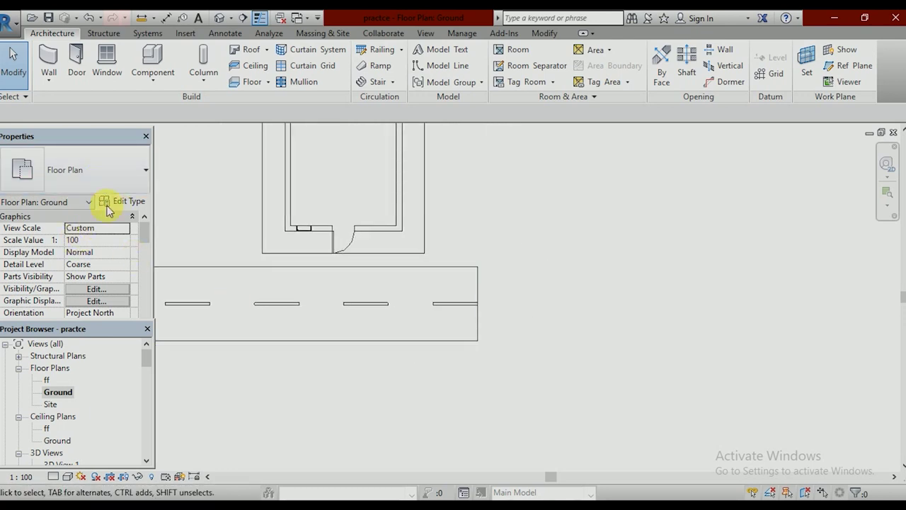
{"action": "left_click", "coordinate": [54, 59]}
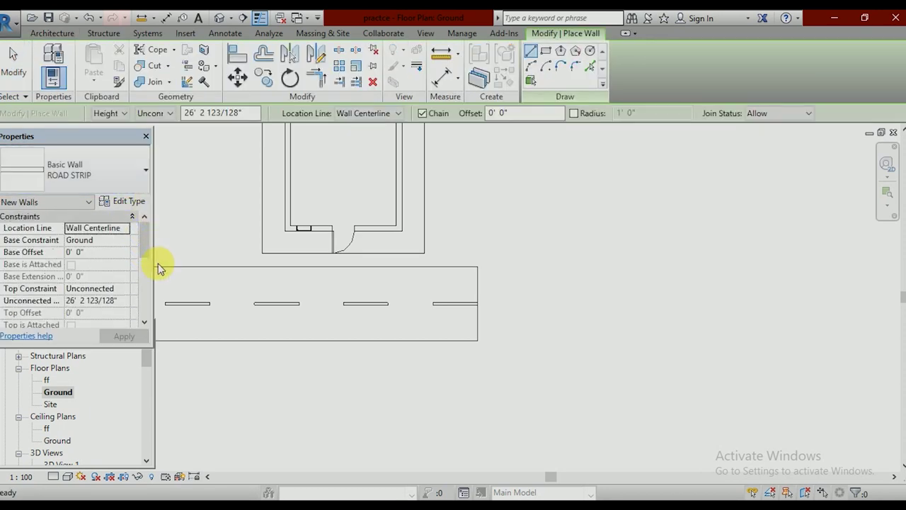
Step: Duplicate the ROAD STRIP wall type as a new type named kerb 22
{"action": "left_click", "coordinate": [159, 268]}
{"action": "left_click", "coordinate": [134, 201]}
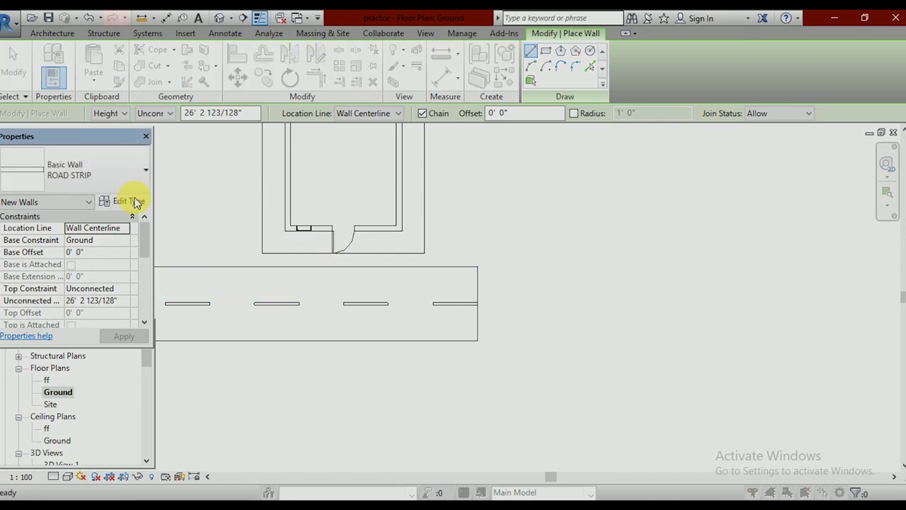
{"action": "left_click", "coordinate": [534, 114]}
{"action": "type", "text": "kerb 22"}
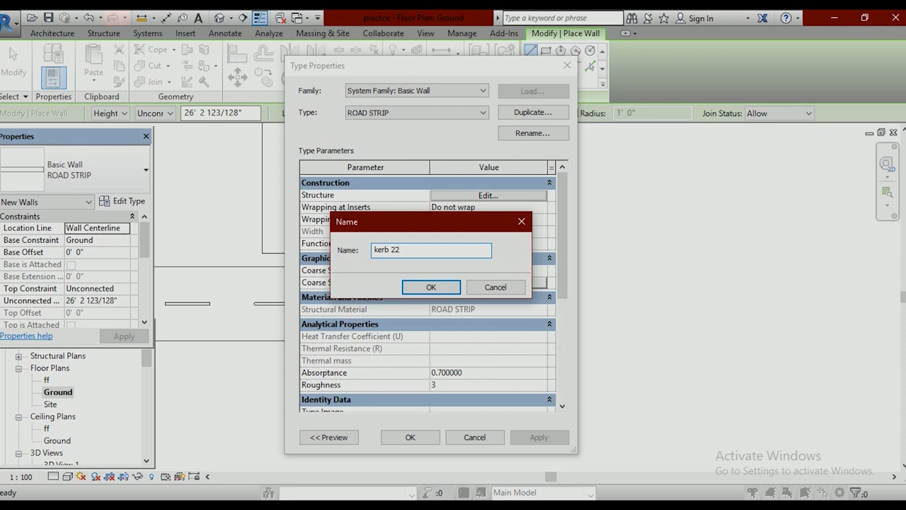
{"action": "key", "text": "Escape"}
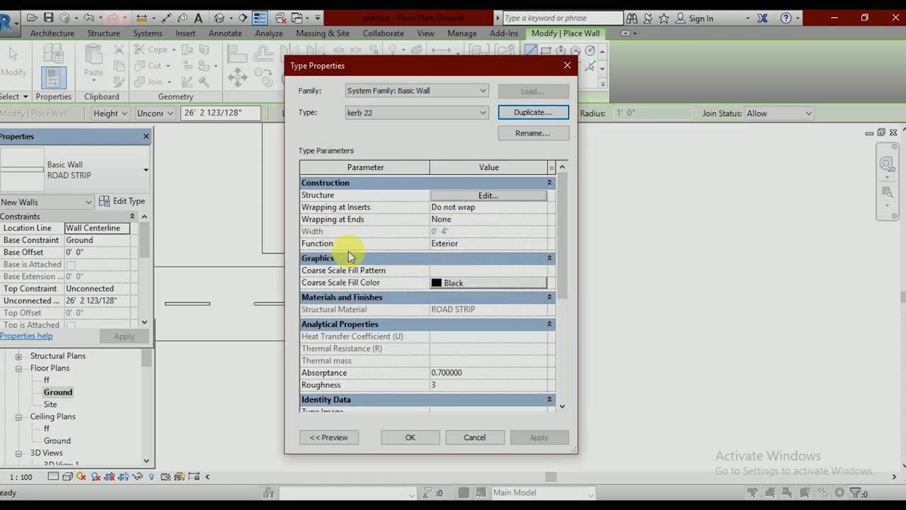
Step: Open the wall structure layer's material browser and create a new blank material
{"action": "left_click", "coordinate": [515, 203]}
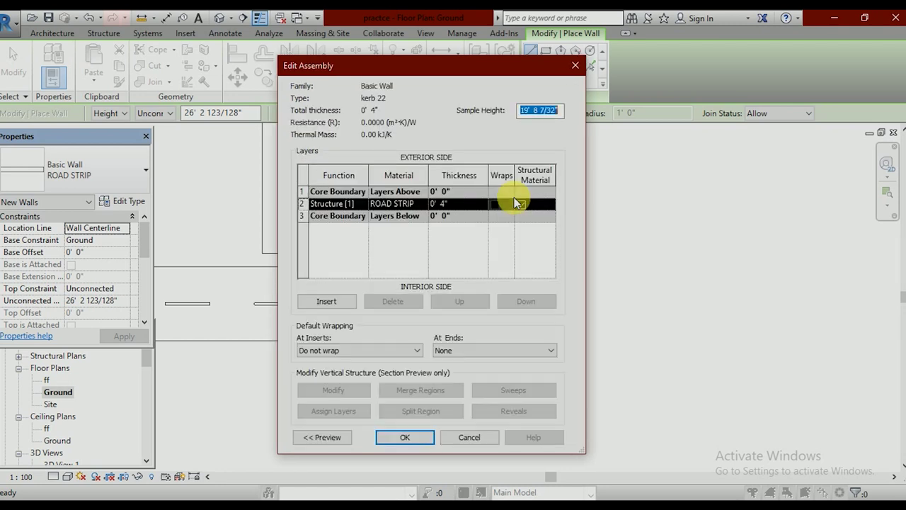
{"action": "left_click", "coordinate": [422, 204]}
{"action": "left_click", "coordinate": [422, 204]}
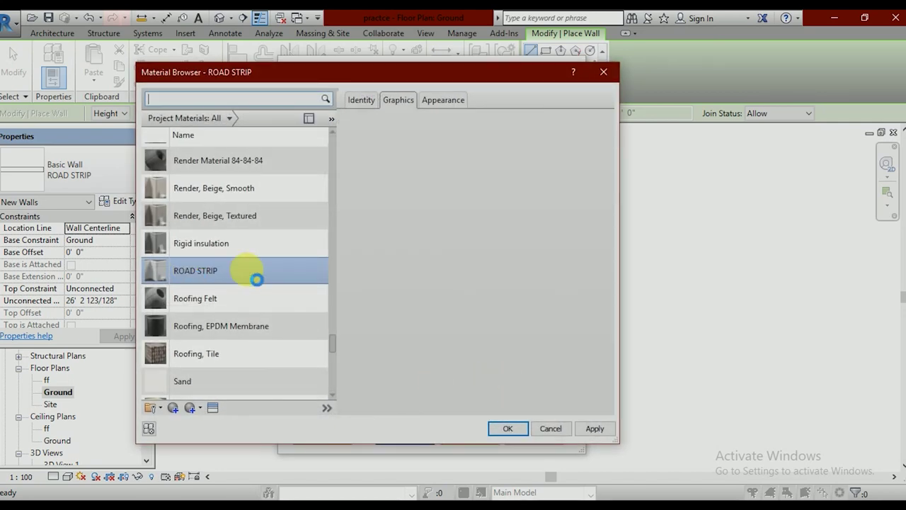
{"action": "scroll", "coordinate": [206, 389], "scroll_direction": "down", "scroll_amount": 1}
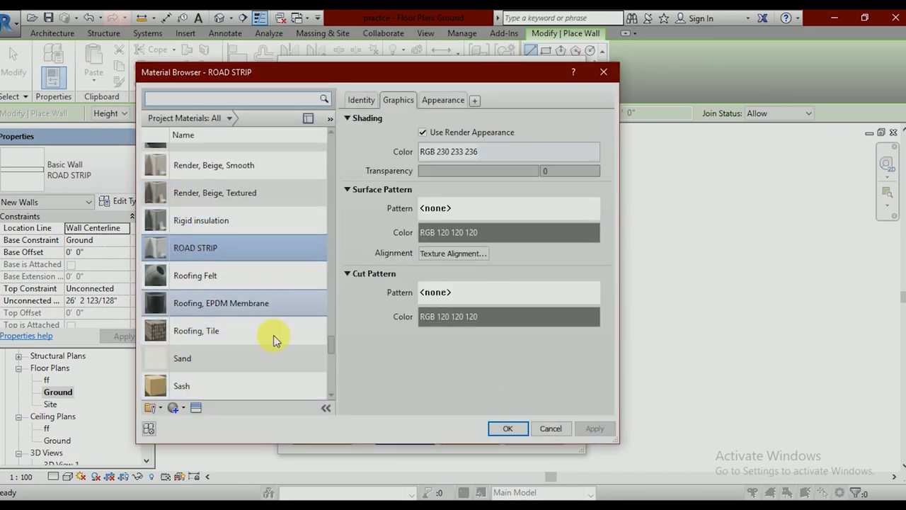
{"action": "left_click", "coordinate": [177, 415]}
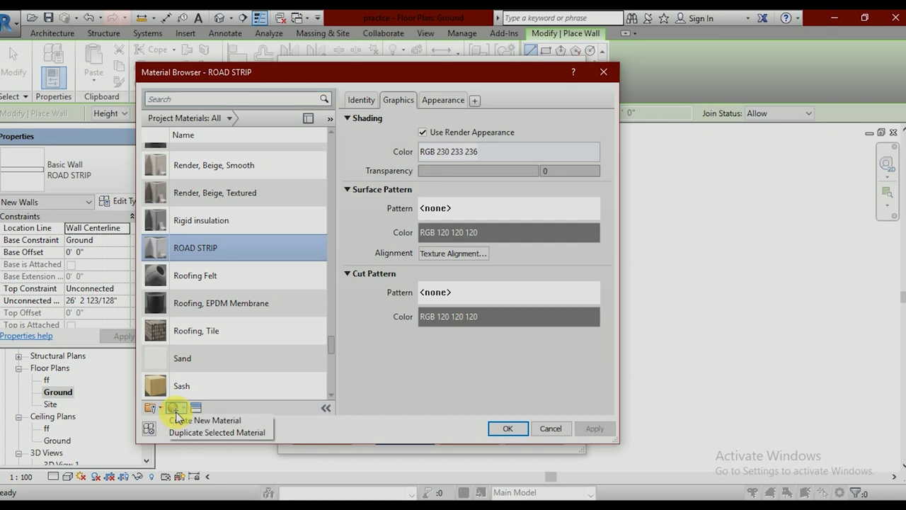
{"action": "left_click", "coordinate": [201, 420]}
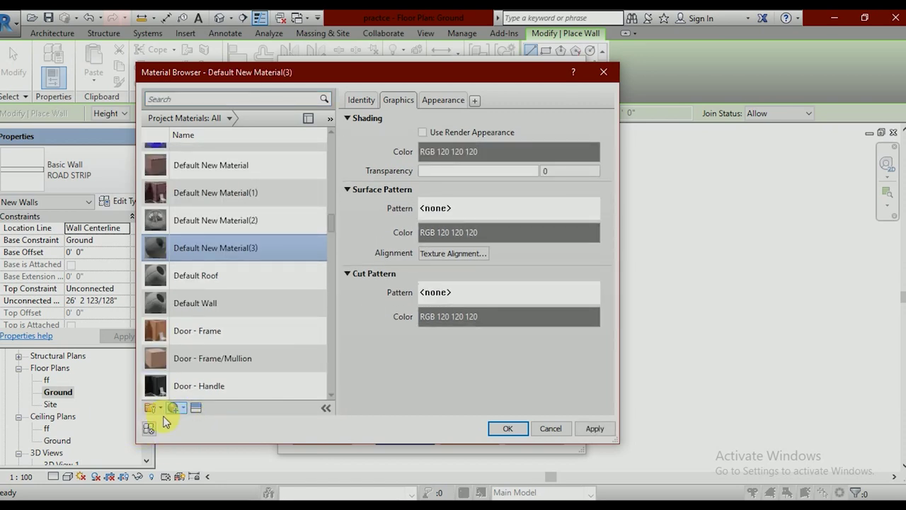
Step: Rename the new material to kerb 22
{"action": "right_click", "coordinate": [221, 255]}
{"action": "left_click", "coordinate": [253, 286]}
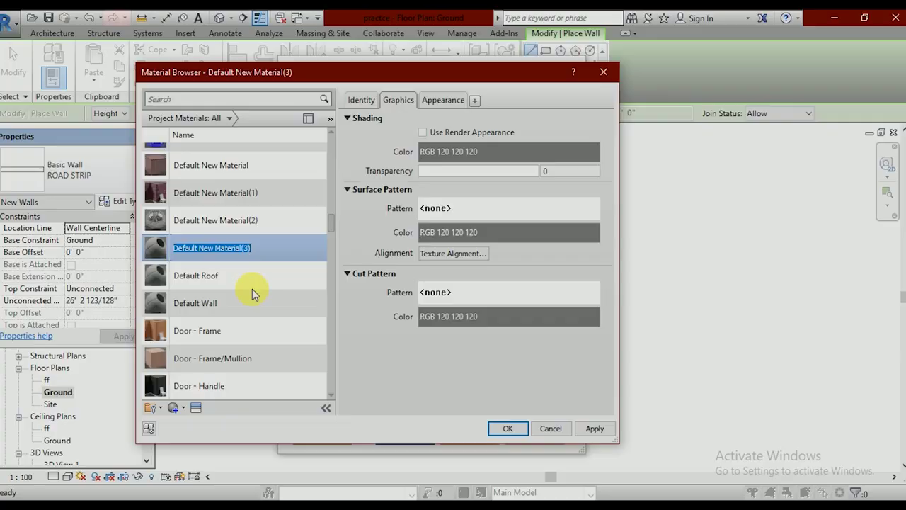
{"action": "type", "text": "kerb"}
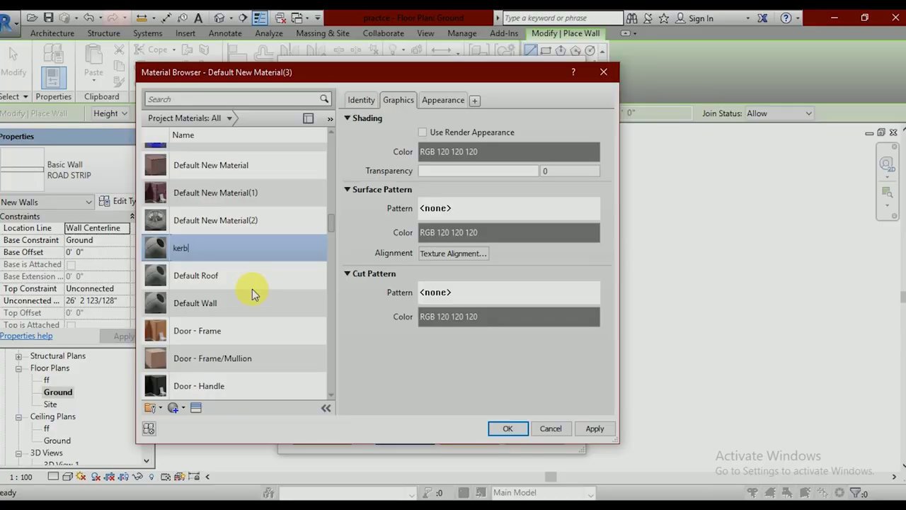
{"action": "type", "text": " 22"}
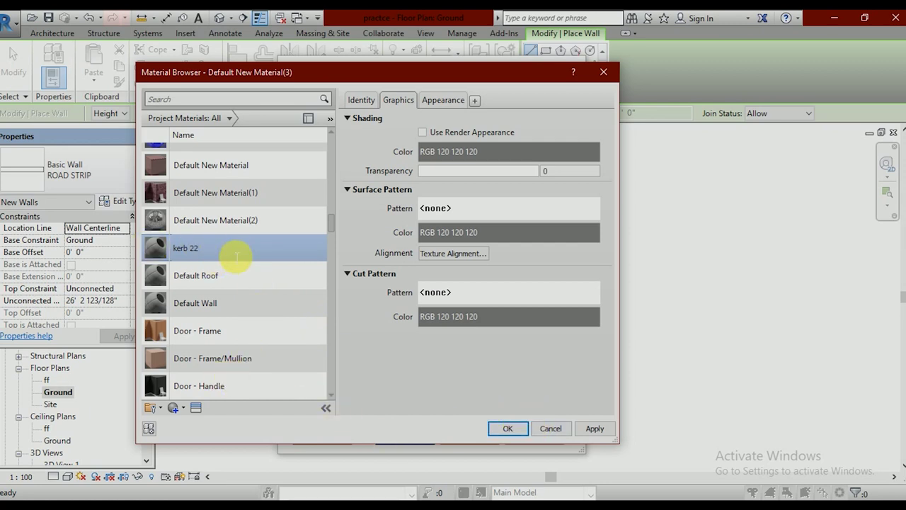
{"action": "key", "text": "Return"}
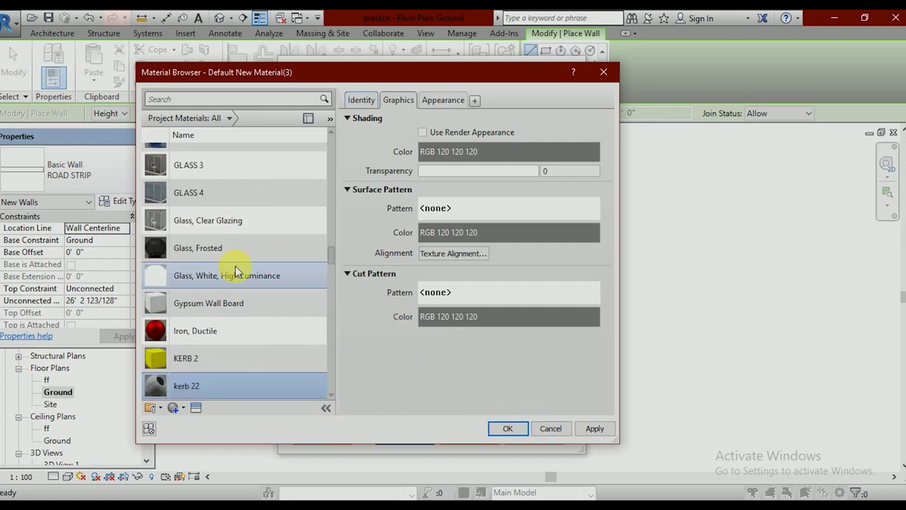
{"action": "right_click", "coordinate": [228, 393]}
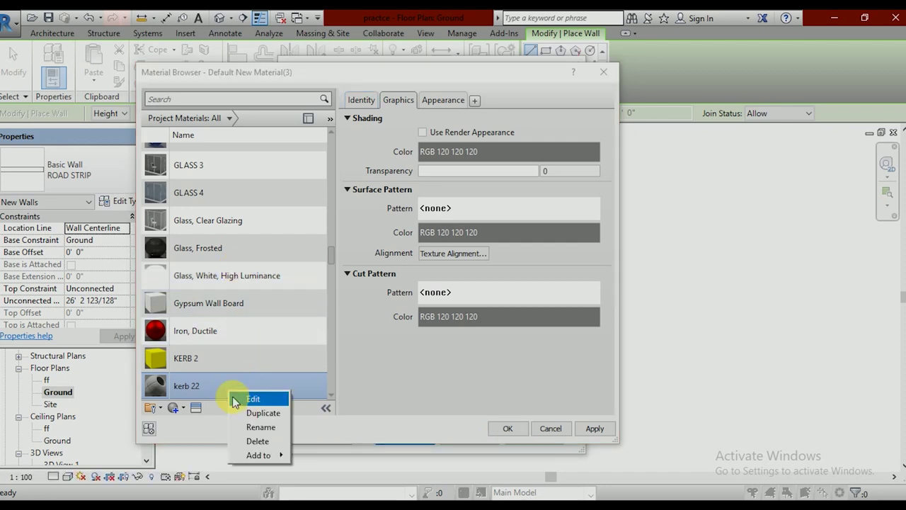
{"action": "left_click", "coordinate": [253, 399]}
{"action": "scroll", "coordinate": [257, 304], "scroll_direction": "up", "scroll_amount": 1}
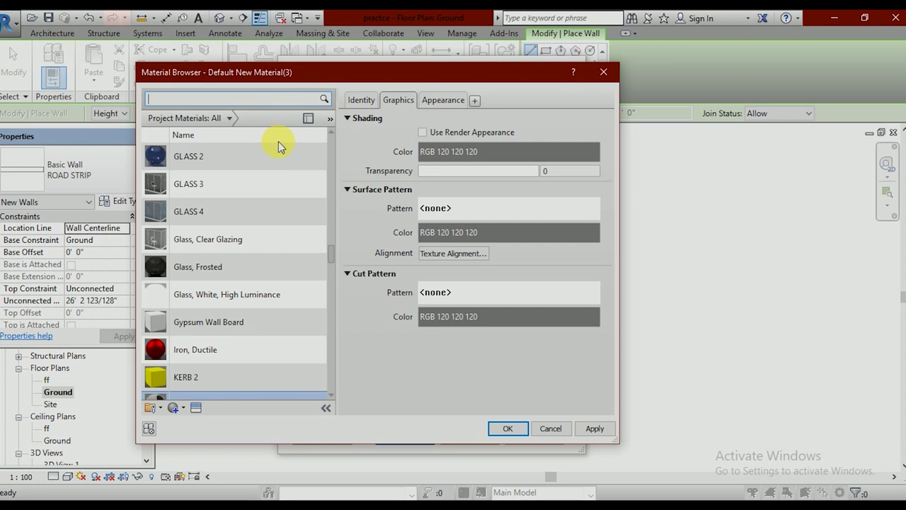
{"action": "scroll", "coordinate": [271, 220], "scroll_direction": "down", "scroll_amount": 3}
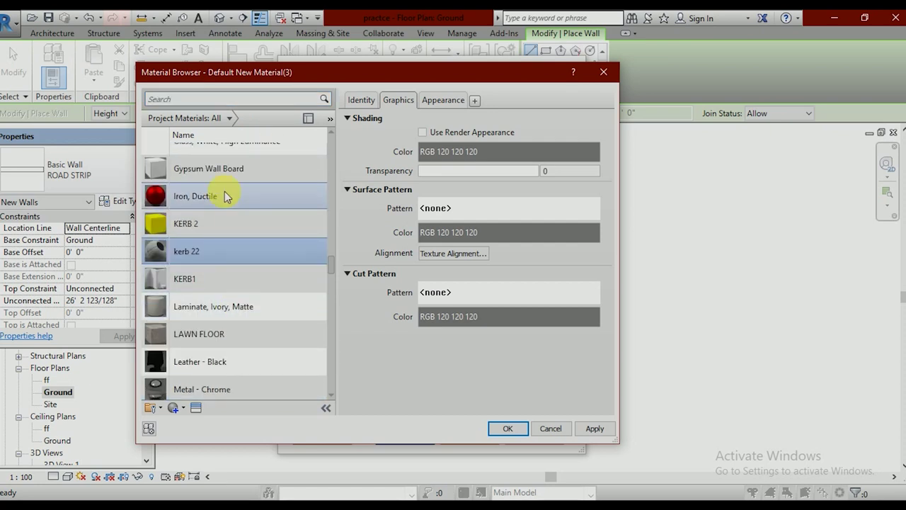
{"action": "scroll", "coordinate": [199, 294], "scroll_direction": "down", "scroll_amount": 1}
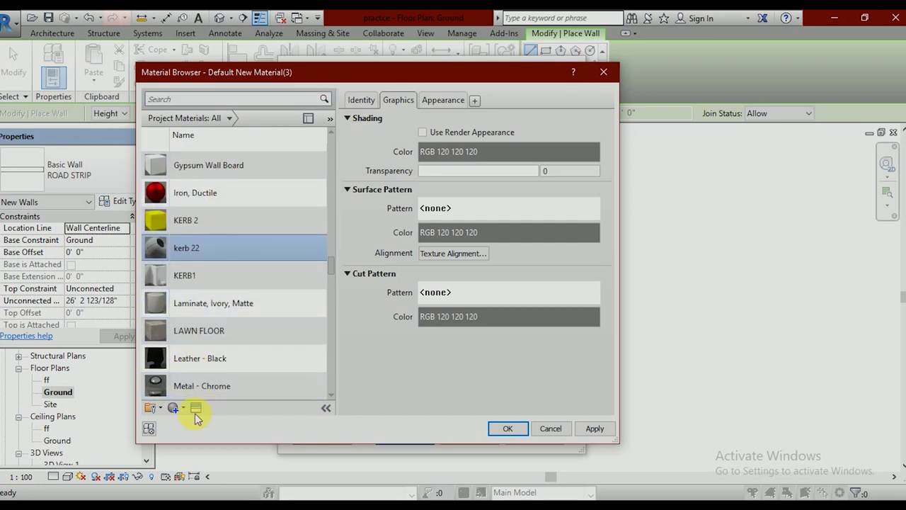
Step: Replace kerb 22's appearance with the White paint asset (RGB 230 233 236) from the Asset Browser
{"action": "left_click", "coordinate": [194, 409]}
{"action": "left_click", "coordinate": [645, 93]}
{"action": "type", "text": "whi"}
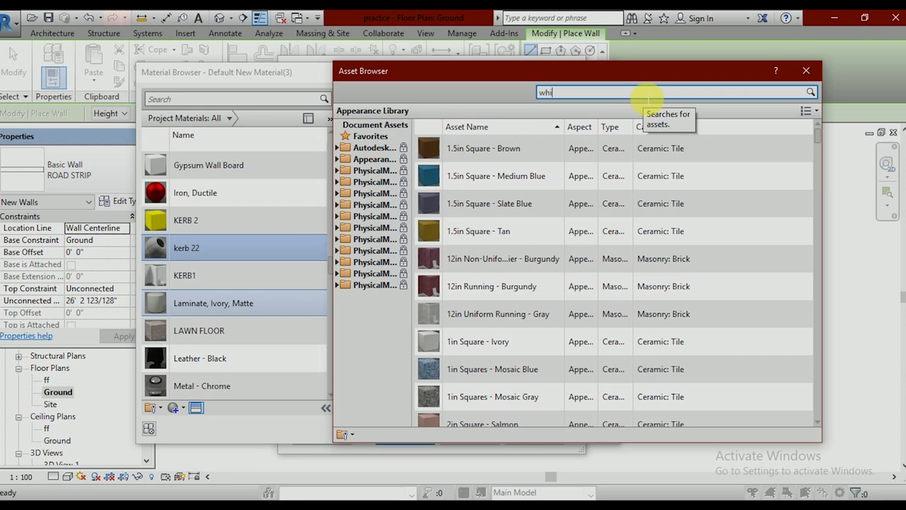
{"action": "type", "text": "te"}
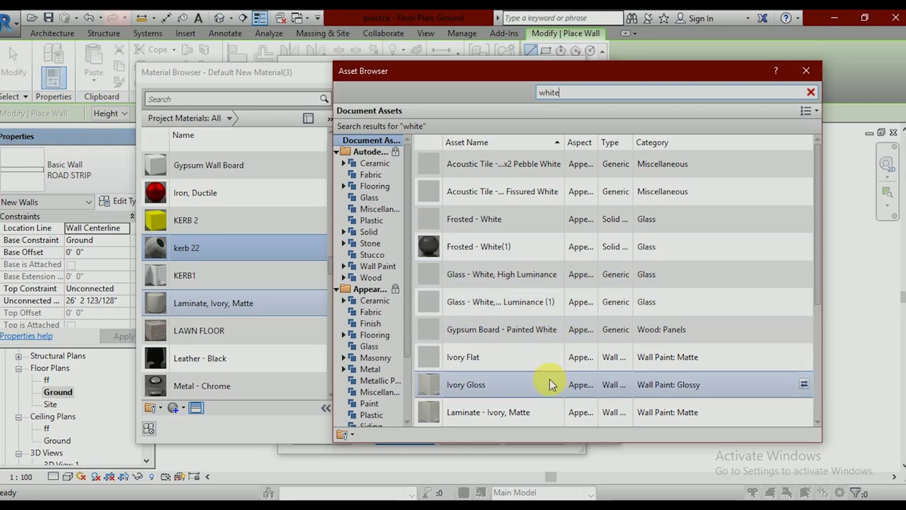
{"action": "scroll", "coordinate": [546, 380], "scroll_direction": "down", "scroll_amount": 3}
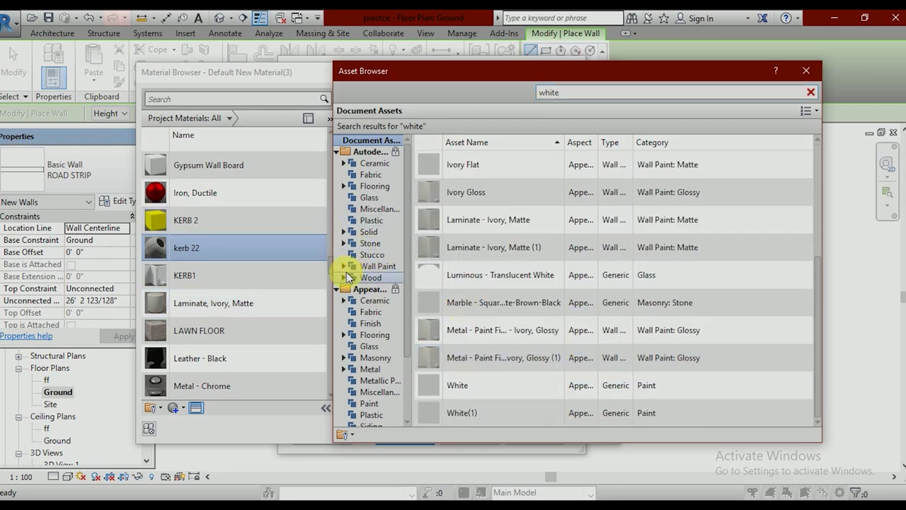
{"action": "left_click", "coordinate": [344, 266]}
{"action": "left_click", "coordinate": [377, 278]}
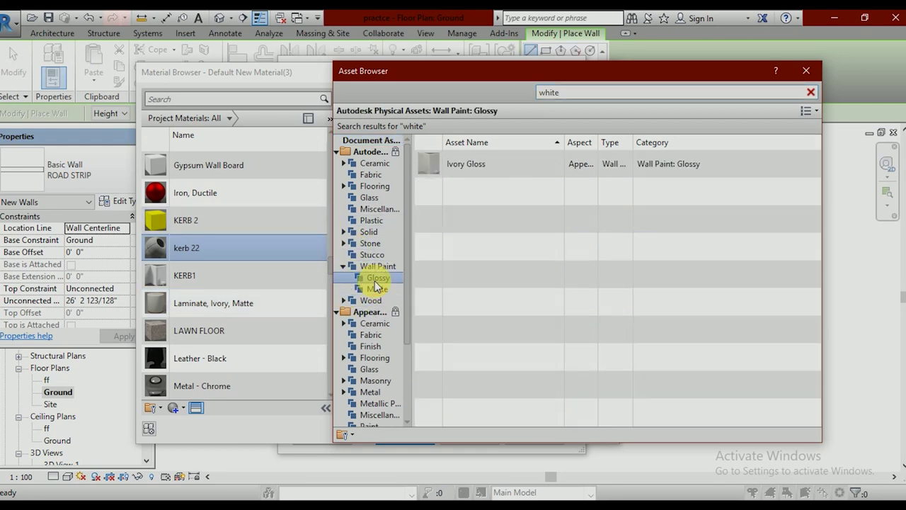
{"action": "left_click", "coordinate": [379, 290]}
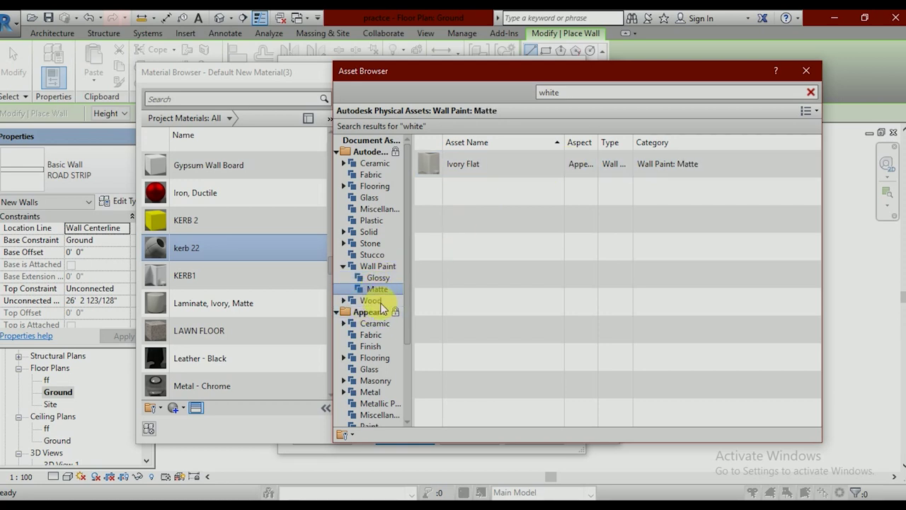
{"action": "scroll", "coordinate": [376, 296], "scroll_direction": "down", "scroll_amount": 3}
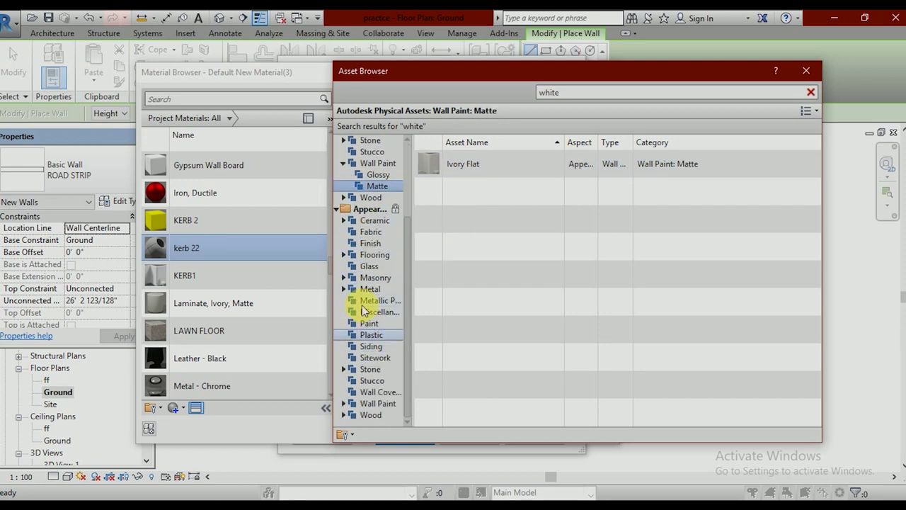
{"action": "left_click", "coordinate": [353, 327]}
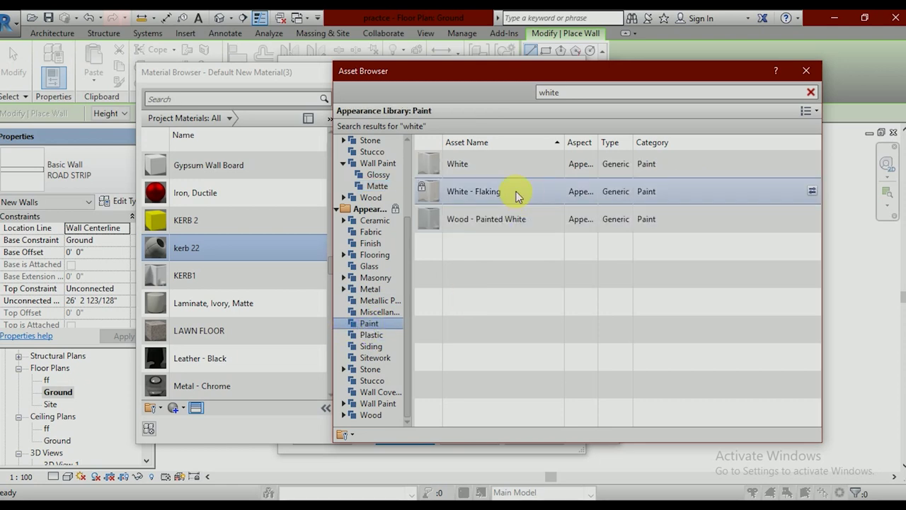
{"action": "right_click", "coordinate": [494, 166]}
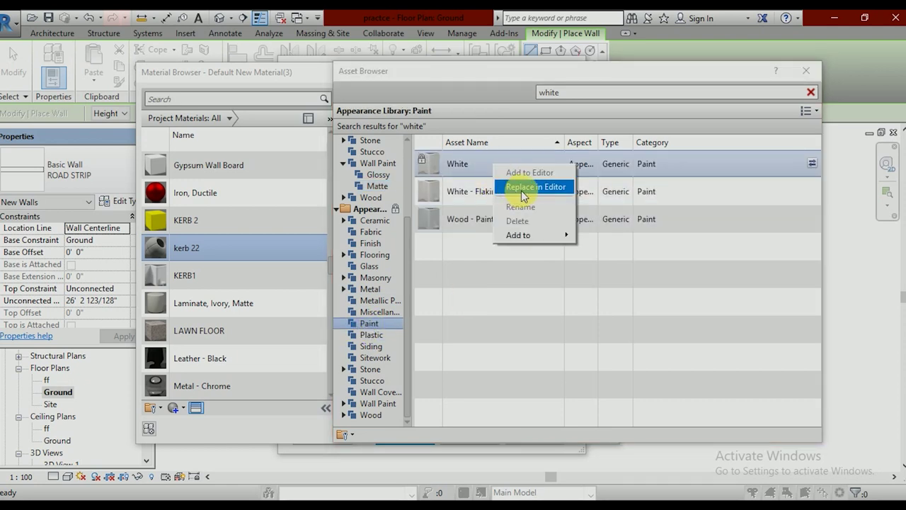
{"action": "left_click", "coordinate": [525, 187]}
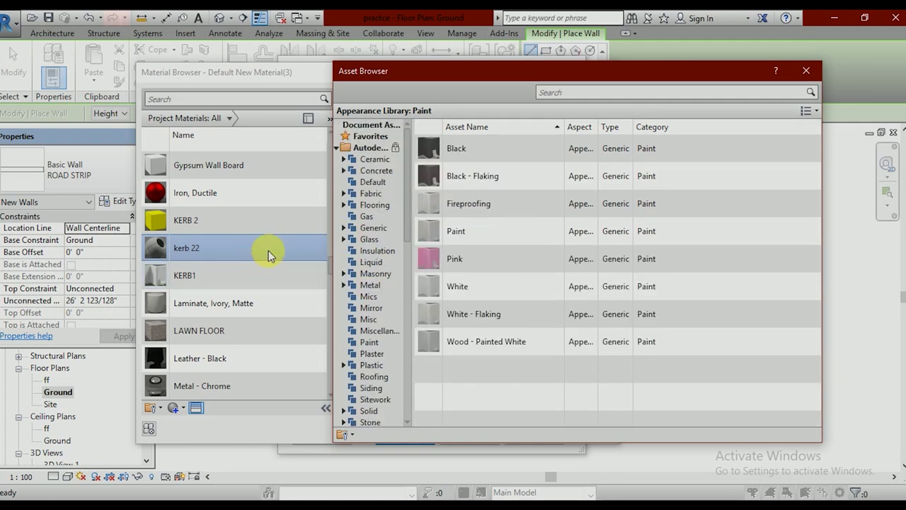
{"action": "left_click", "coordinate": [807, 71]}
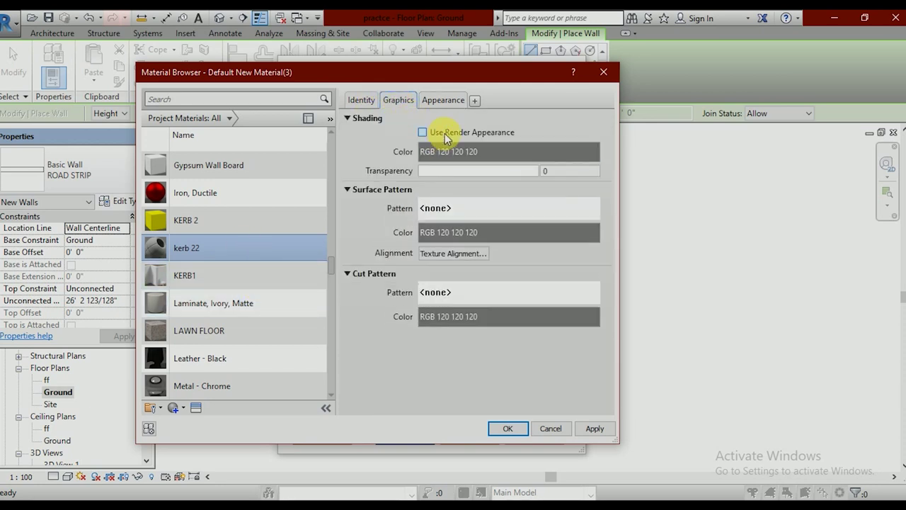
Step: Shade kerb 22 with its render appearance, set the structure layer to 1' 0", and confirm
{"action": "left_click", "coordinate": [444, 133]}
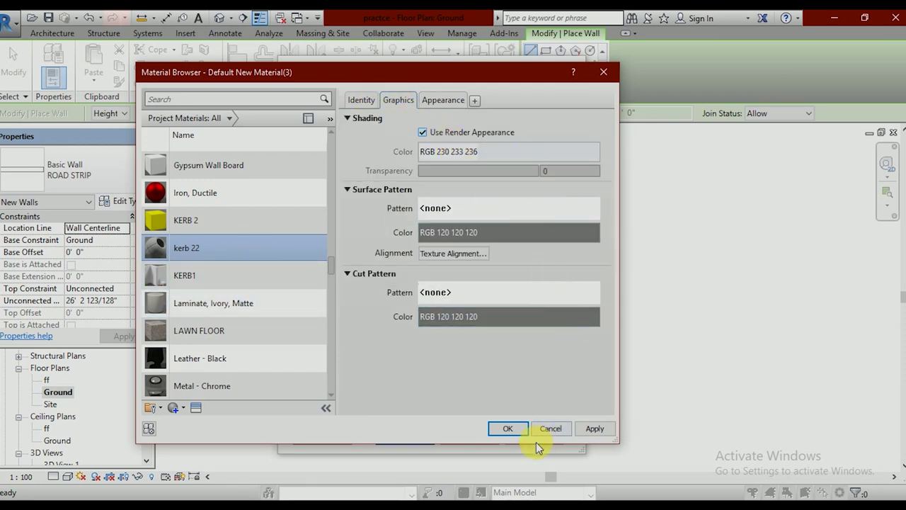
{"action": "left_click", "coordinate": [594, 428]}
{"action": "left_click", "coordinate": [511, 428]}
{"action": "type", "text": "1'"}
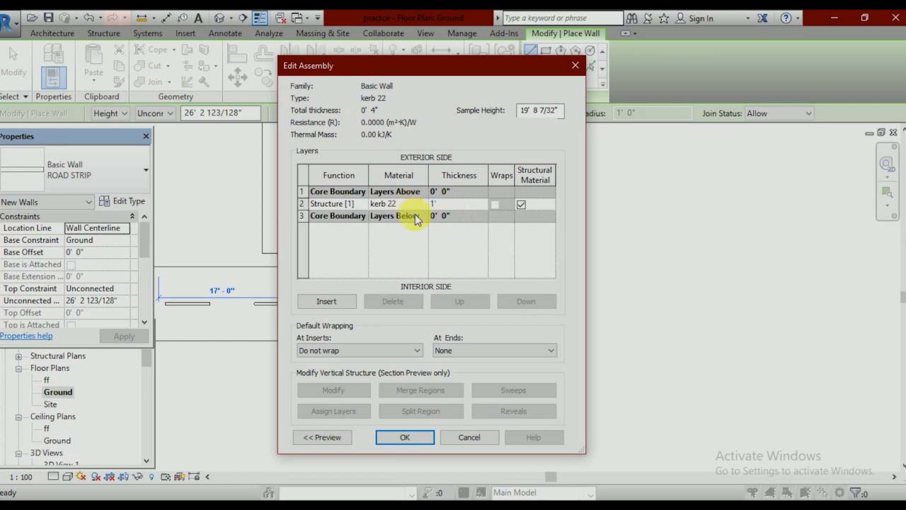
{"action": "key", "text": "Tab"}
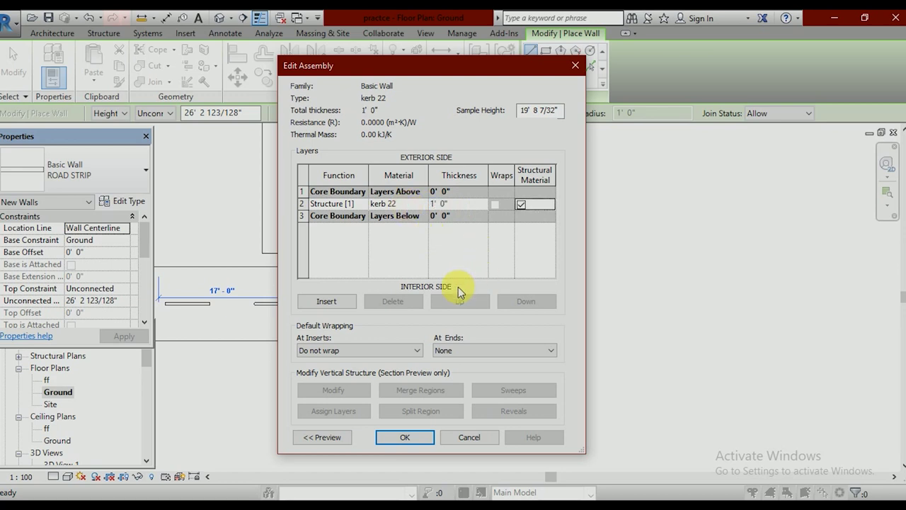
{"action": "left_click", "coordinate": [406, 439]}
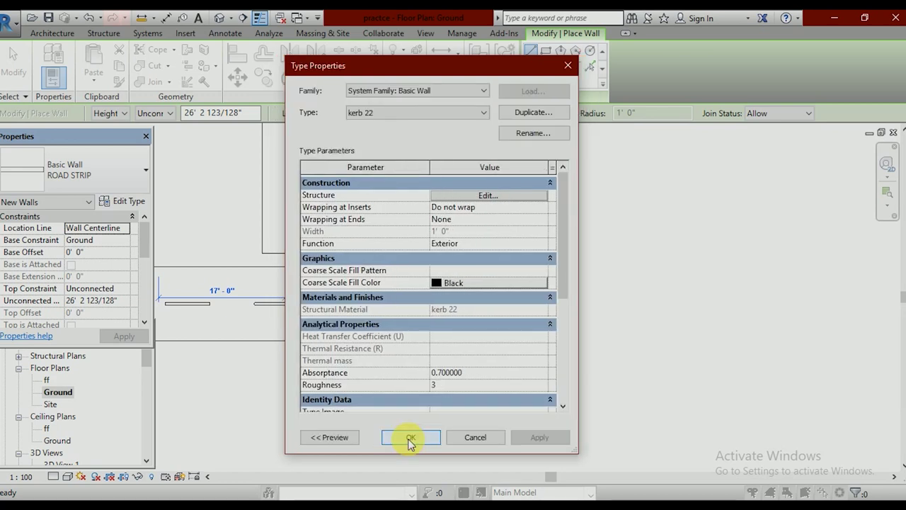
{"action": "left_click", "coordinate": [409, 438]}
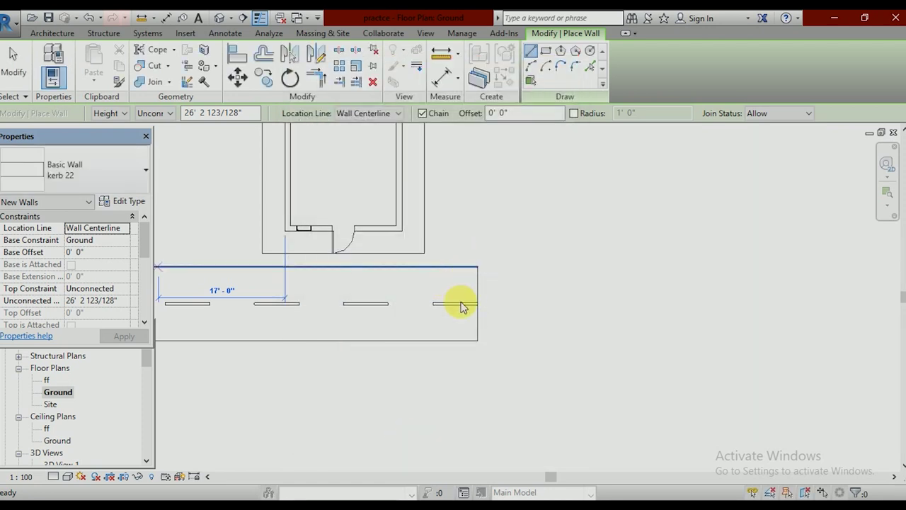
{"action": "scroll", "coordinate": [468, 298], "scroll_direction": "up", "scroll_amount": 2}
{"action": "scroll", "coordinate": [485, 276], "scroll_direction": "up", "scroll_amount": 2}
{"action": "scroll", "coordinate": [485, 276], "scroll_direction": "down", "scroll_amount": 2}
{"action": "middle_click_drag", "start_coordinate": [496, 354], "coordinate": [496, 277]}
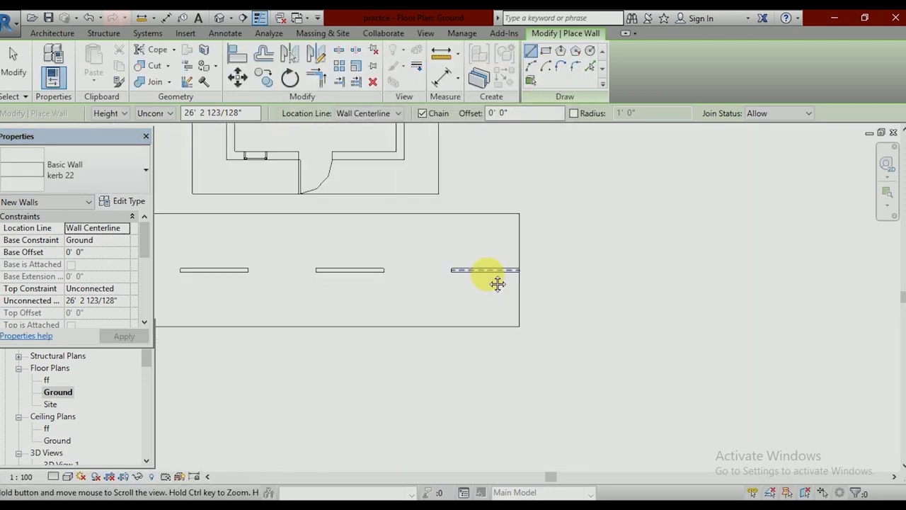
{"action": "scroll", "coordinate": [519, 318], "scroll_direction": "up", "scroll_amount": 1}
{"action": "scroll", "coordinate": [524, 332], "scroll_direction": "up", "scroll_amount": 1}
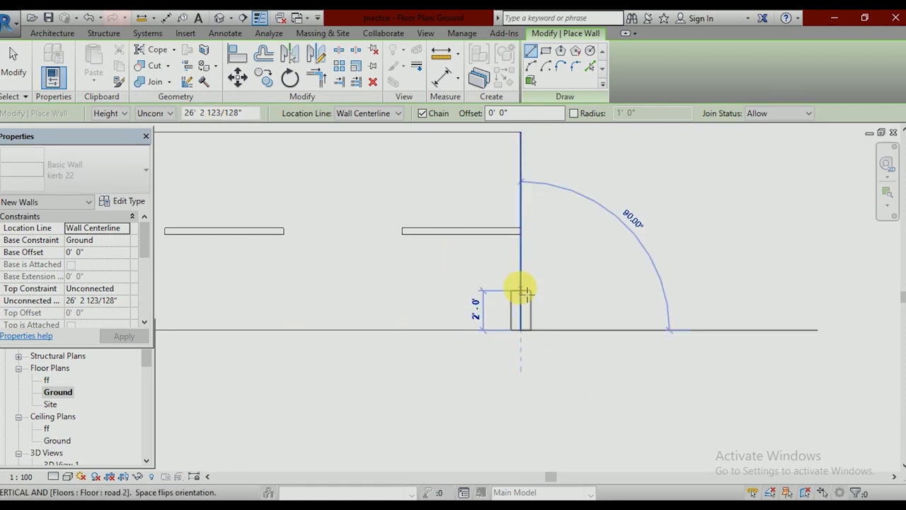
{"action": "left_click", "coordinate": [522, 299]}
{"action": "scroll", "coordinate": [522, 299], "scroll_direction": "down", "scroll_amount": 1}
{"action": "middle_click_drag", "start_coordinate": [522, 299], "coordinate": [522, 288]}
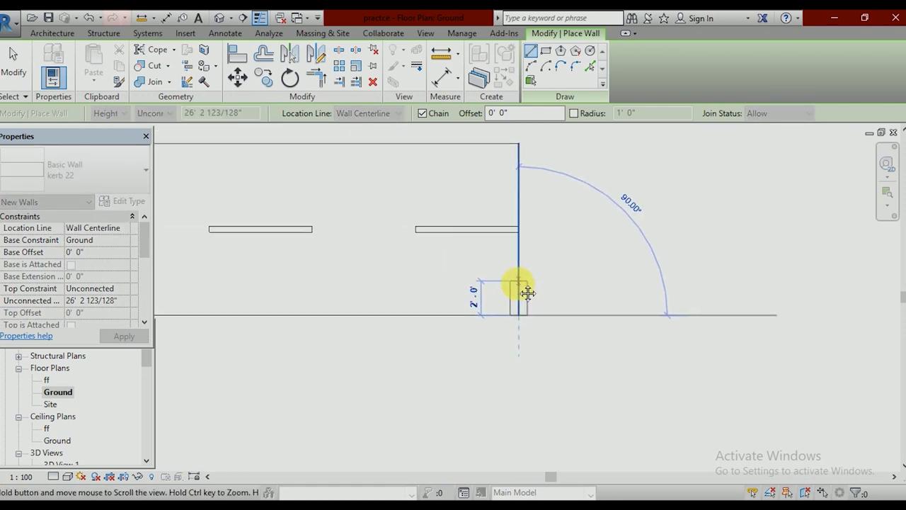
{"action": "key", "text": "Escape"}
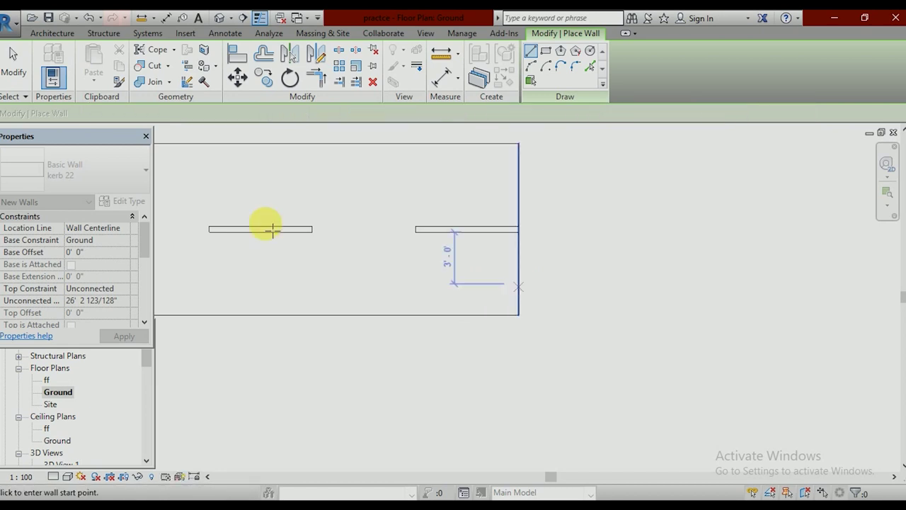
{"action": "left_click", "coordinate": [556, 310]}
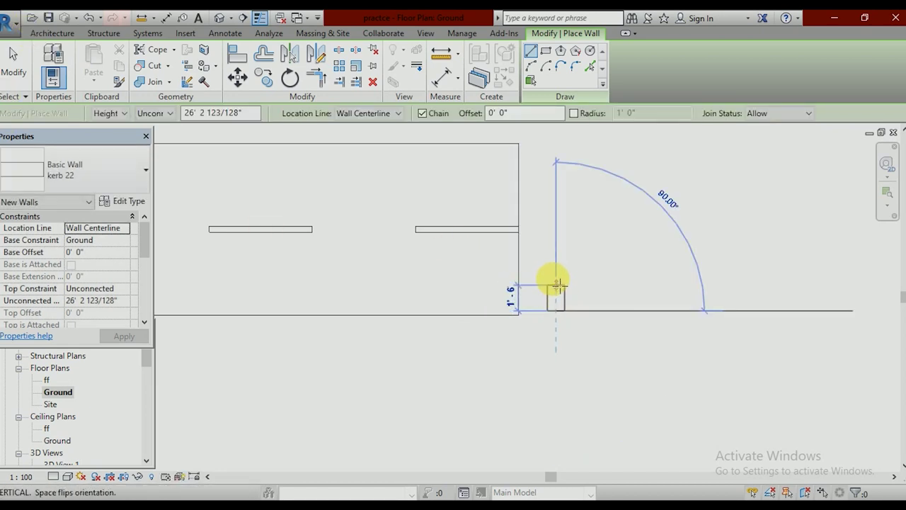
{"action": "left_click", "coordinate": [557, 284]}
{"action": "key", "text": "Escape"}
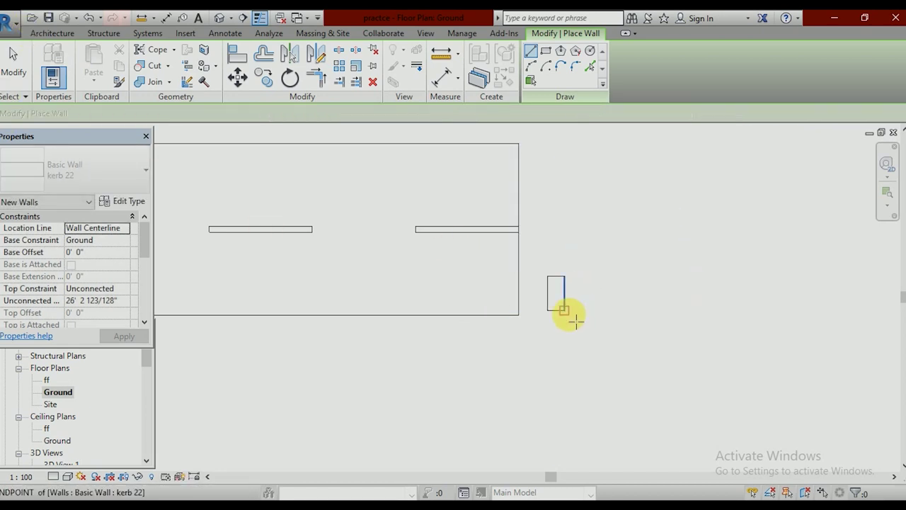
{"action": "scroll", "coordinate": [574, 308], "scroll_direction": "up", "scroll_amount": 3}
{"action": "key", "text": "Escape"}
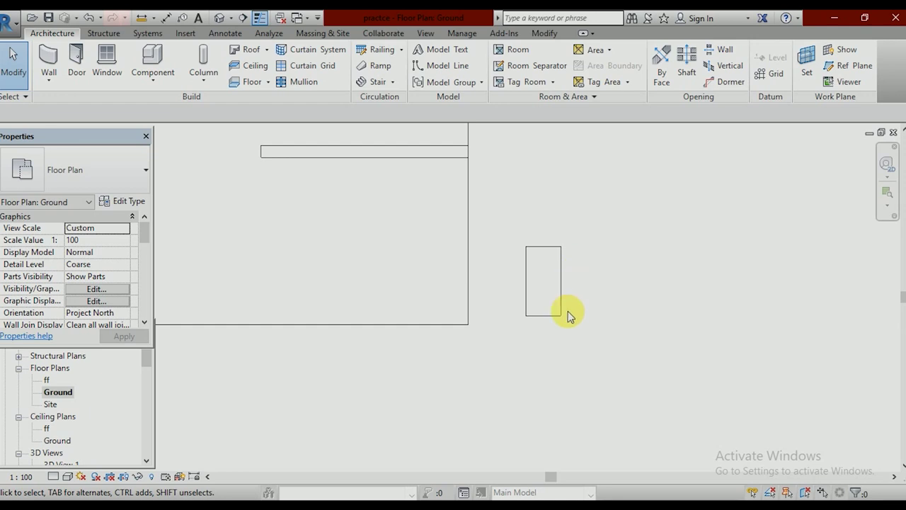
{"action": "left_click", "coordinate": [562, 269]}
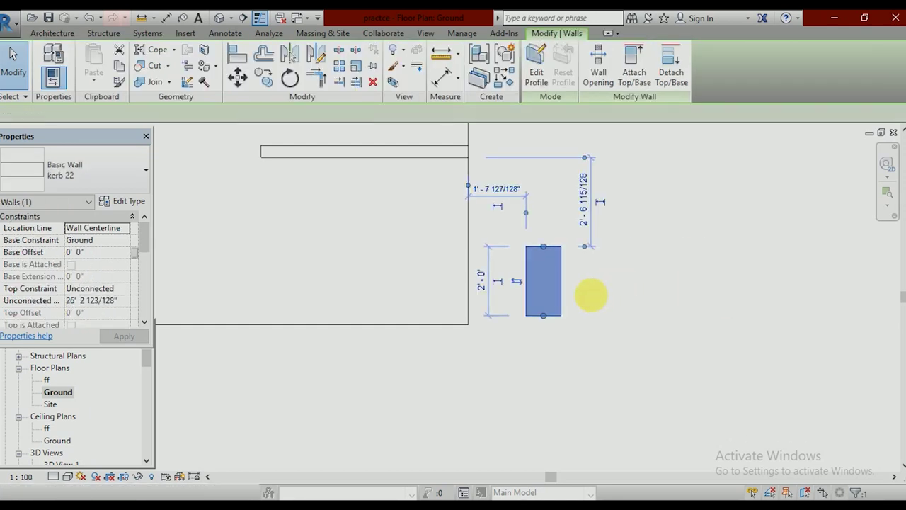
{"action": "left_click_drag", "start_coordinate": [561, 292], "coordinate": [461, 298]}
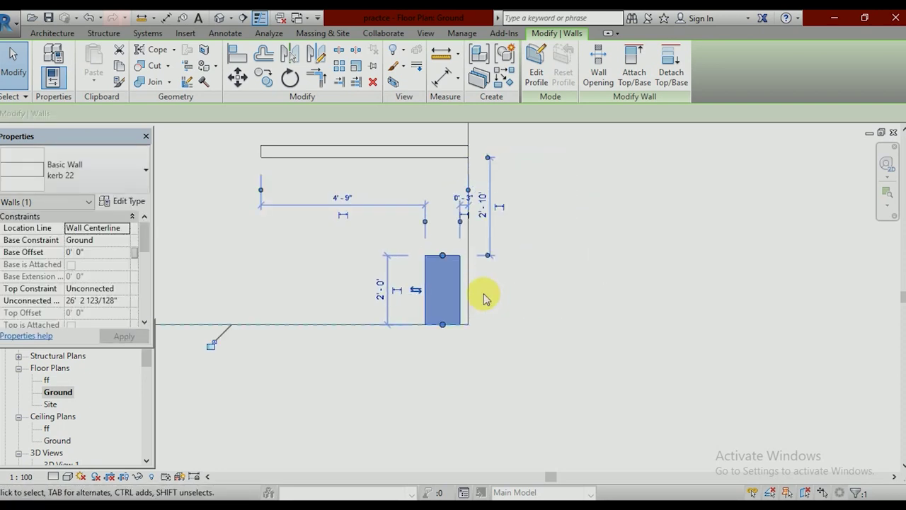
{"action": "key", "text": "Delete"}
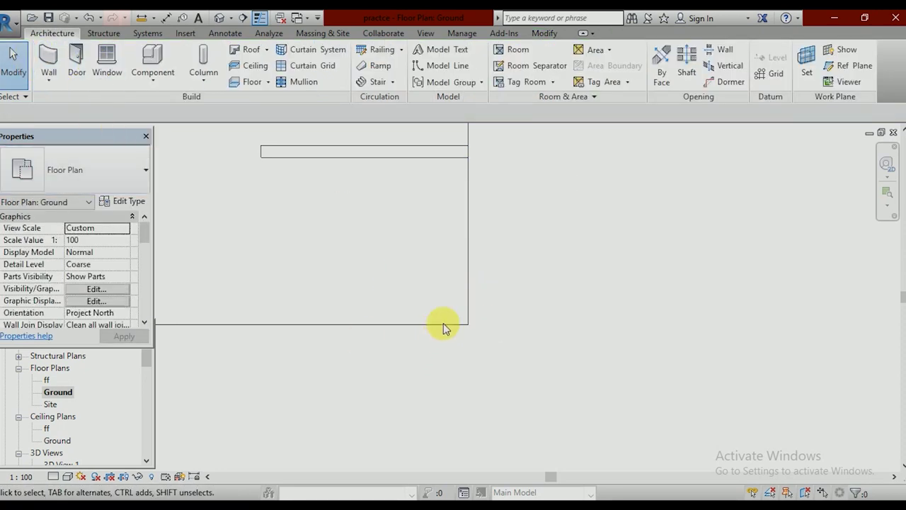
Step: Draw a 0' 10" kerb 22 wall at the road's bottom-right corner and shift it left inside the edge
{"action": "left_click", "coordinate": [57, 74]}
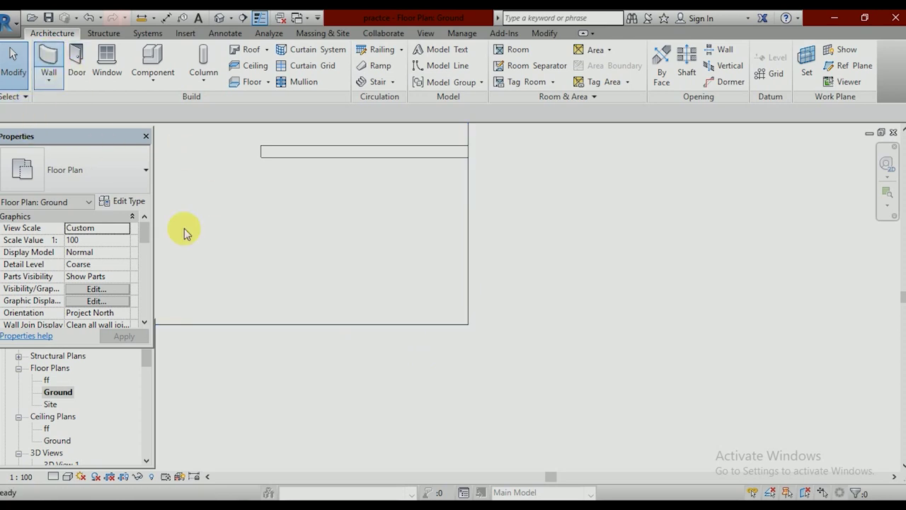
{"action": "left_click", "coordinate": [468, 324]}
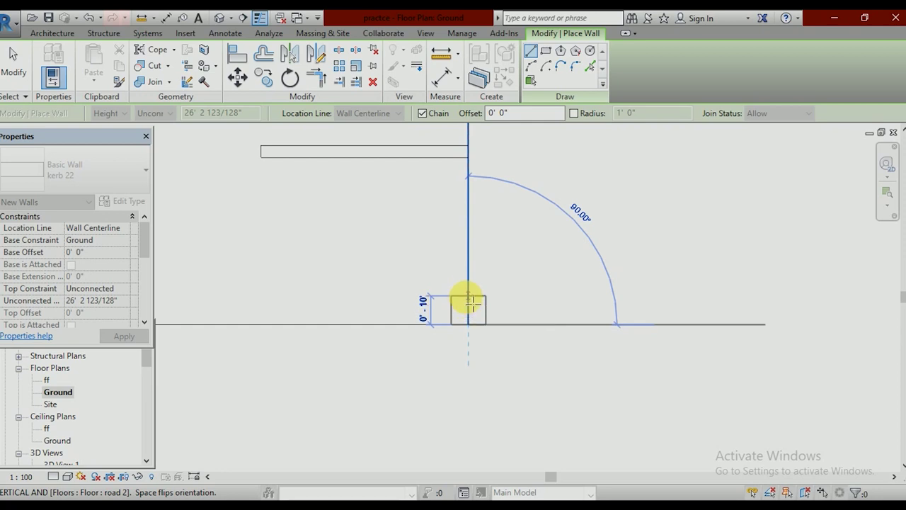
{"action": "left_click", "coordinate": [468, 301]}
{"action": "key", "text": "Escape"}
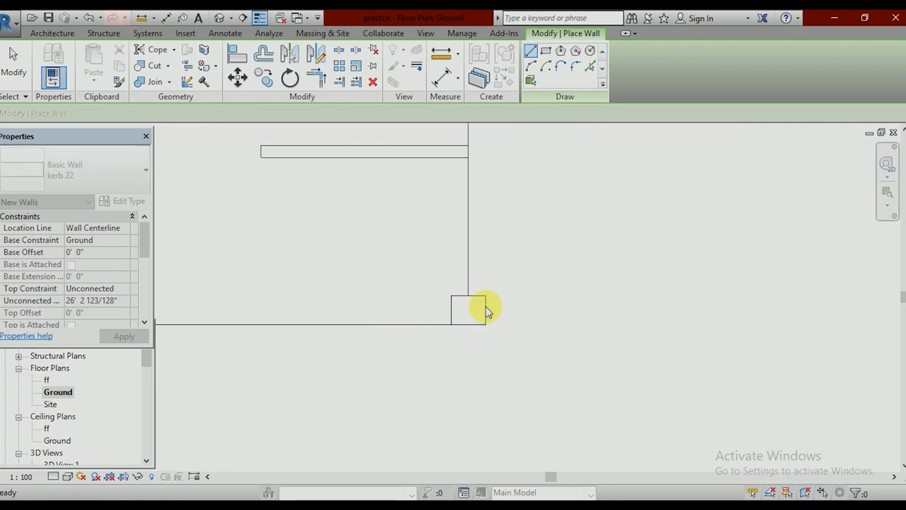
{"action": "key", "text": "Escape"}
{"action": "left_click", "coordinate": [486, 310]}
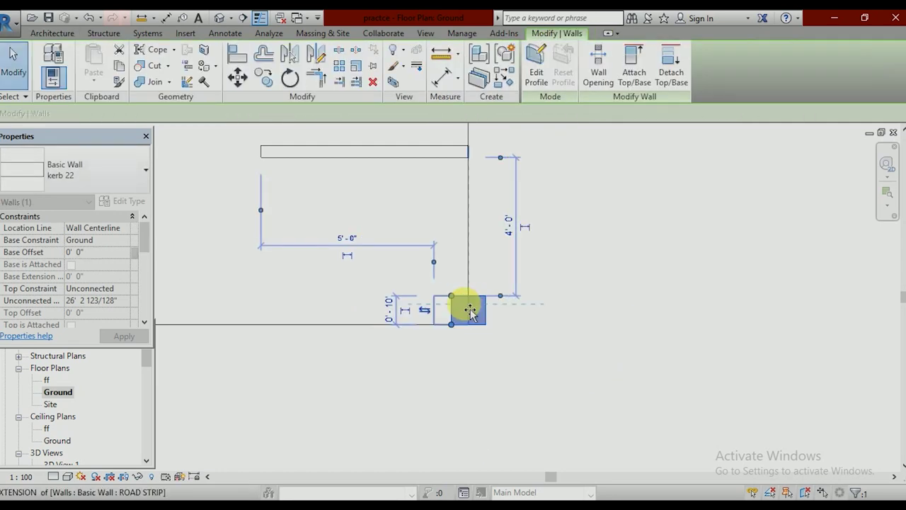
{"action": "left_click_drag", "start_coordinate": [471, 312], "coordinate": [453, 311]}
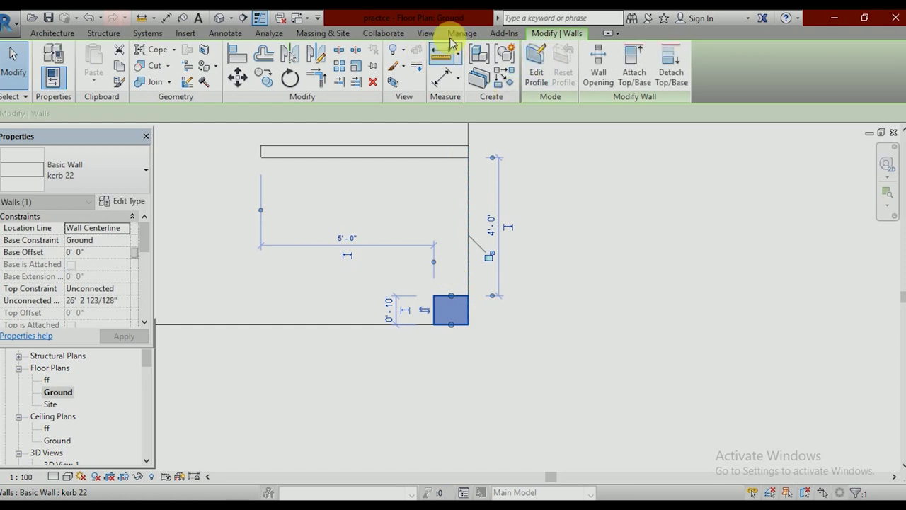
Step: Open the kerb wall's profile for editing in the West elevation
{"action": "left_click", "coordinate": [537, 67]}
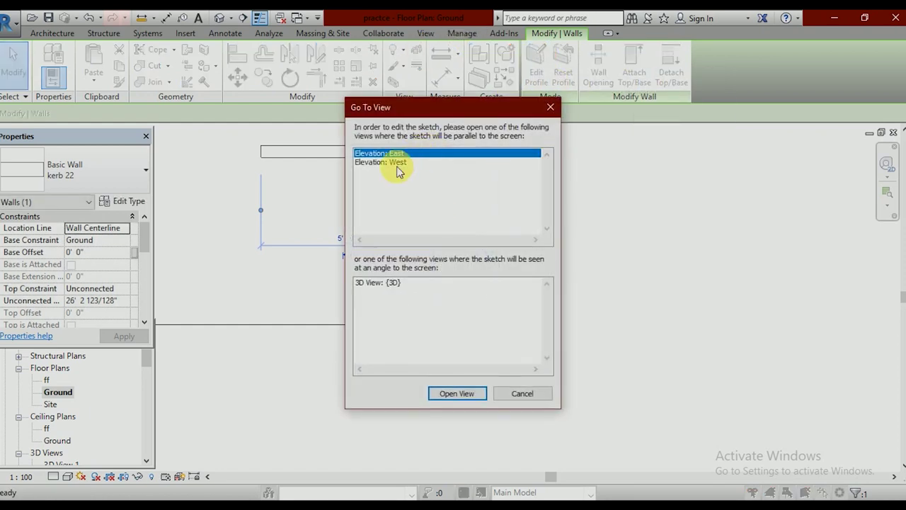
{"action": "double_click", "coordinate": [398, 162]}
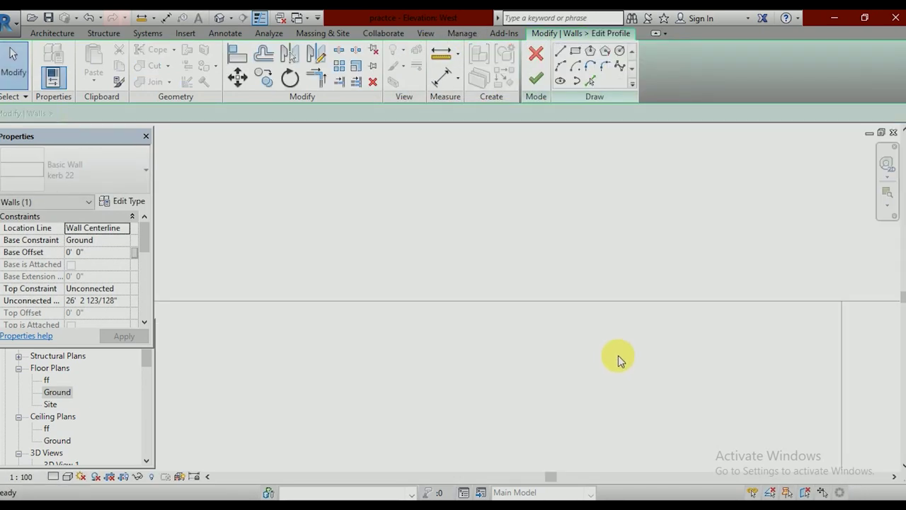
{"action": "scroll", "coordinate": [591, 359], "scroll_direction": "down", "scroll_amount": 2}
{"action": "scroll", "coordinate": [491, 366], "scroll_direction": "down", "scroll_amount": 3}
{"action": "scroll", "coordinate": [319, 334], "scroll_direction": "down", "scroll_amount": 3}
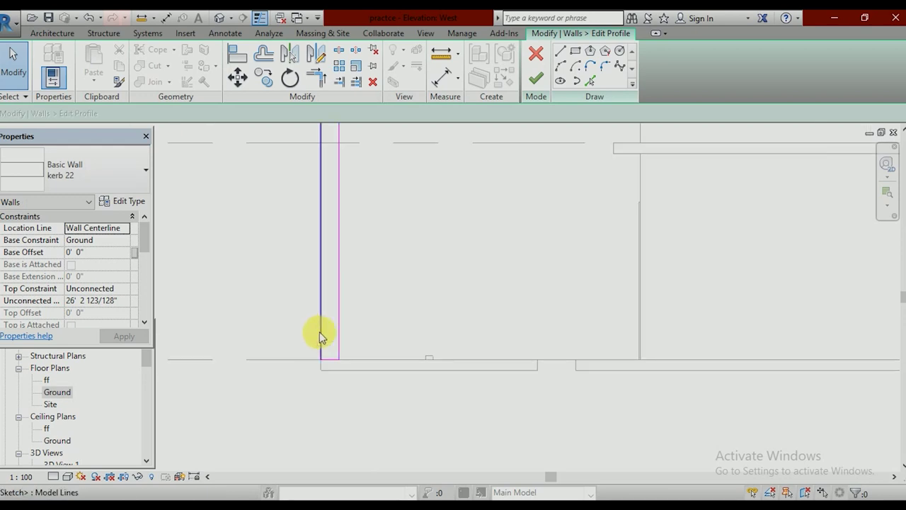
{"action": "mouse_move", "coordinate": [320, 333]}
{"action": "middle_mouse_down"}
{"action": "mouse_move", "coordinate": [367, 386]}
{"action": "mouse_move", "coordinate": [415, 361]}
{"action": "middle_mouse_up"}
{"action": "scroll", "coordinate": [429, 389], "scroll_direction": "down", "scroll_amount": 2}
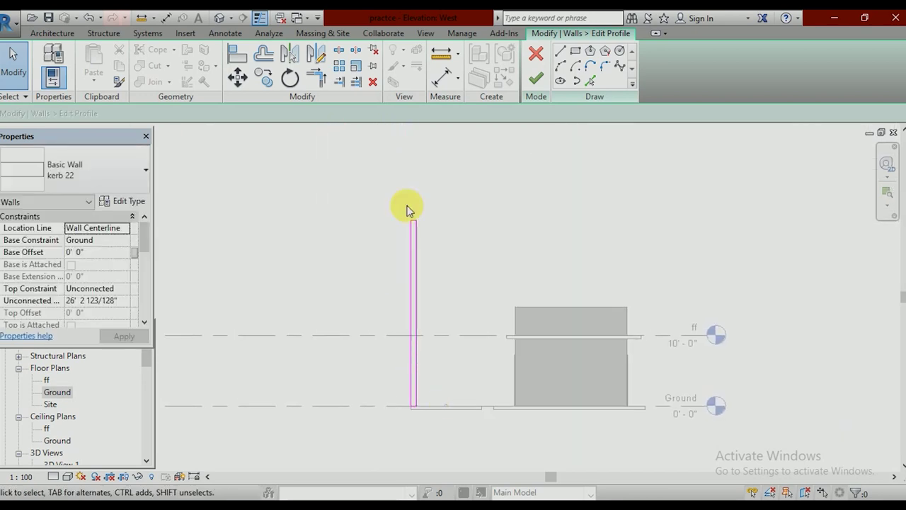
{"action": "scroll", "coordinate": [408, 227], "scroll_direction": "up", "scroll_amount": 1}
{"action": "scroll", "coordinate": [410, 225], "scroll_direction": "up", "scroll_amount": 2}
Step: Drag the profile's top sketch line down into a small rectangle
{"action": "left_click", "coordinate": [425, 221]}
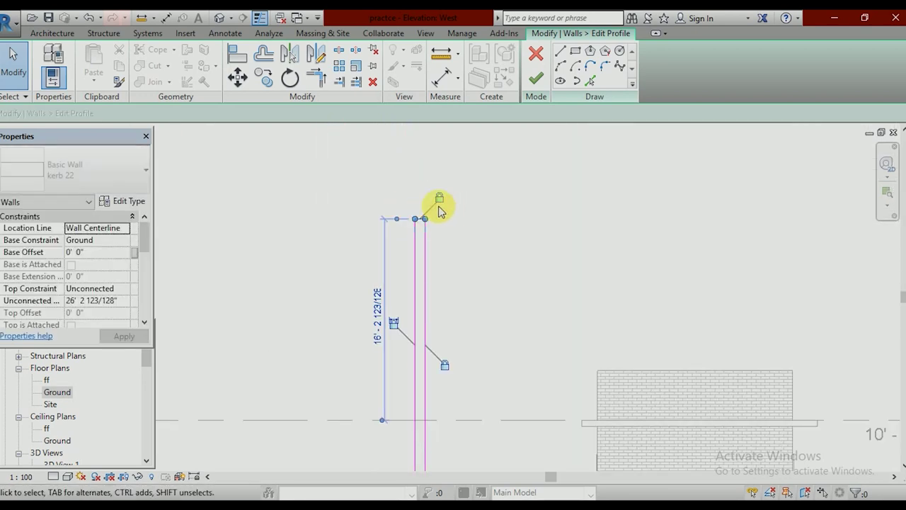
{"action": "scroll", "coordinate": [422, 223], "scroll_direction": "up", "scroll_amount": 3}
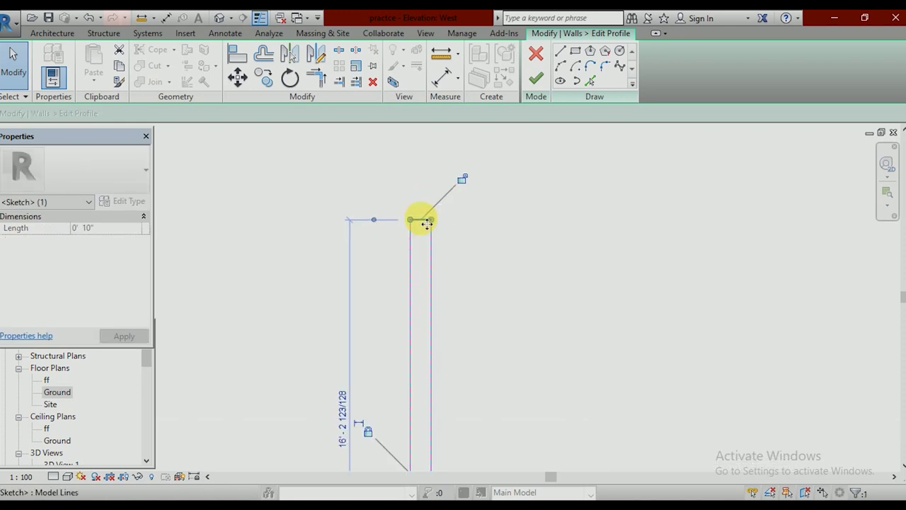
{"action": "left_click_drag", "start_coordinate": [427, 243], "coordinate": [464, 297]}
{"action": "scroll", "coordinate": [448, 297], "scroll_direction": "down", "scroll_amount": 3}
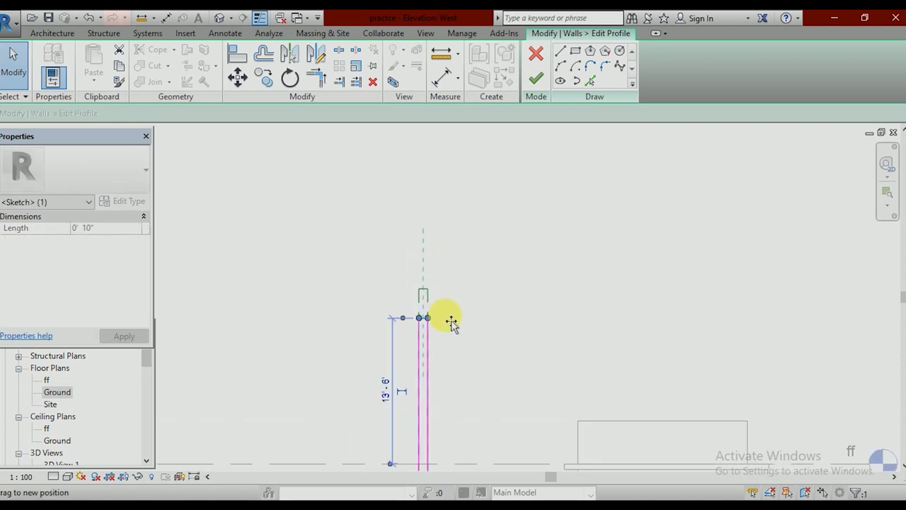
{"action": "scroll", "coordinate": [460, 305], "scroll_direction": "down", "scroll_amount": 1}
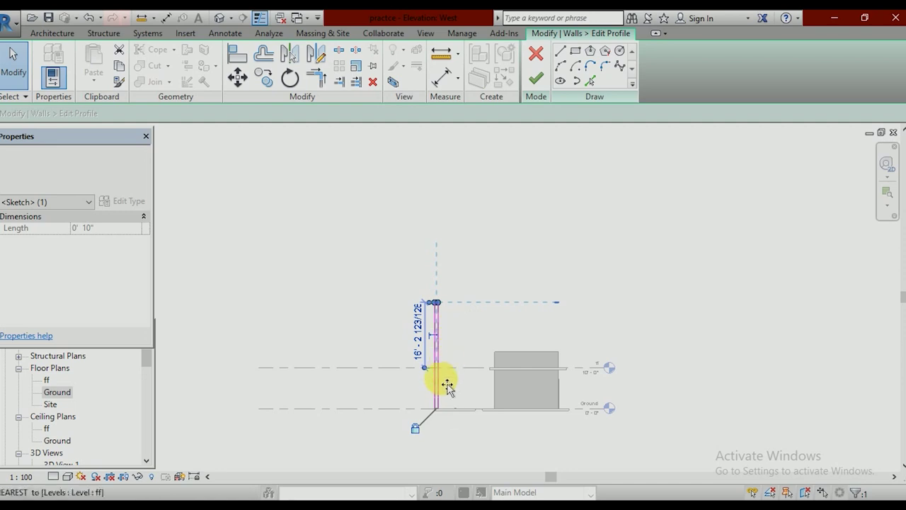
{"action": "mouse_move", "coordinate": [464, 298]}
{"action": "left_mouse_down"}
{"action": "mouse_move", "coordinate": [440, 403]}
{"action": "mouse_move", "coordinate": [459, 405]}
{"action": "left_mouse_up"}
{"action": "scroll", "coordinate": [446, 409], "scroll_direction": "up", "scroll_amount": 5}
{"action": "scroll", "coordinate": [449, 411], "scroll_direction": "up", "scroll_amount": 2}
{"action": "scroll", "coordinate": [449, 410], "scroll_direction": "up", "scroll_amount": 2}
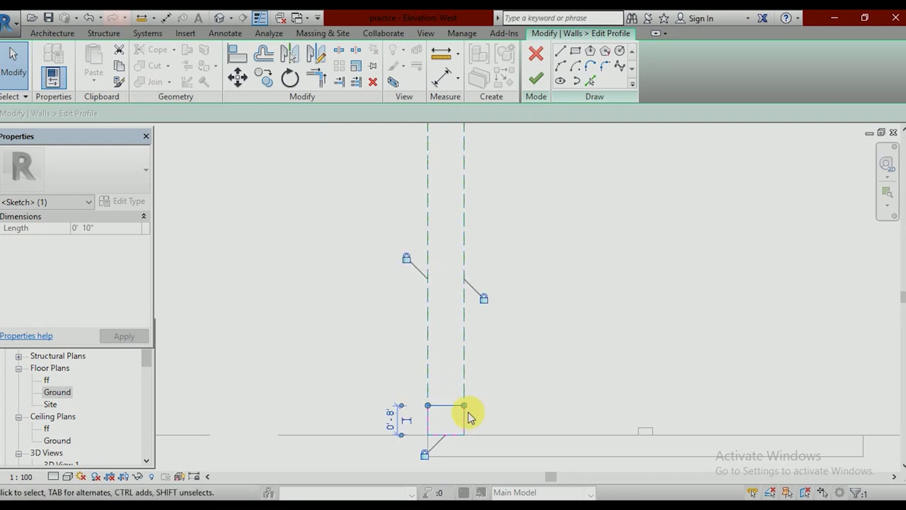
{"action": "middle_click_drag", "start_coordinate": [470, 416], "coordinate": [455, 374]}
{"action": "scroll", "coordinate": [390, 375], "scroll_direction": "up", "scroll_amount": 2}
{"action": "scroll", "coordinate": [385, 371], "scroll_direction": "up", "scroll_amount": 2}
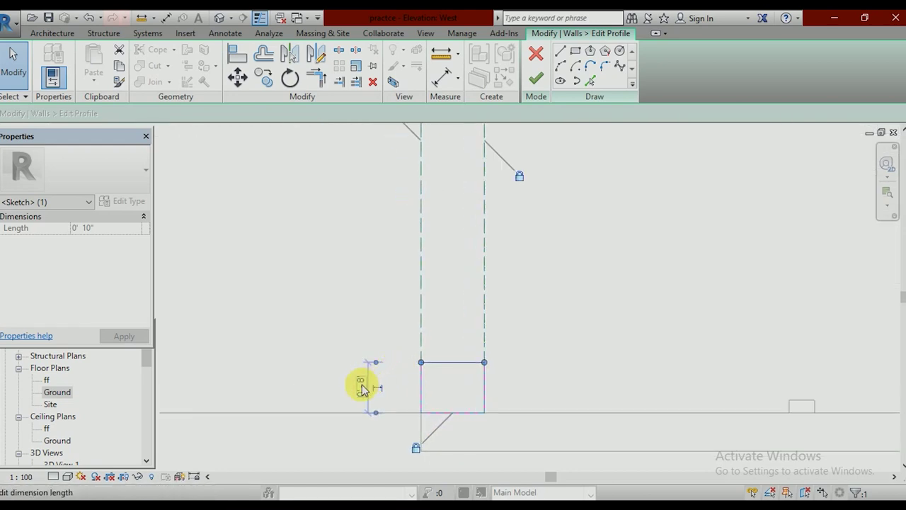
Step: Confirm the 10" height dimension, then lower the top edge to 0'-8"
{"action": "left_click", "coordinate": [362, 389]}
{"action": "type", "text": "10\""}
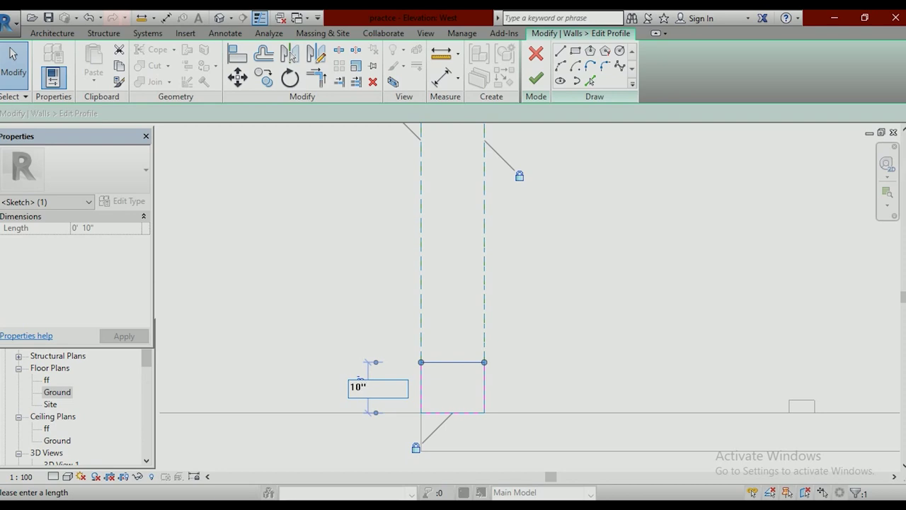
{"action": "key", "text": "Return"}
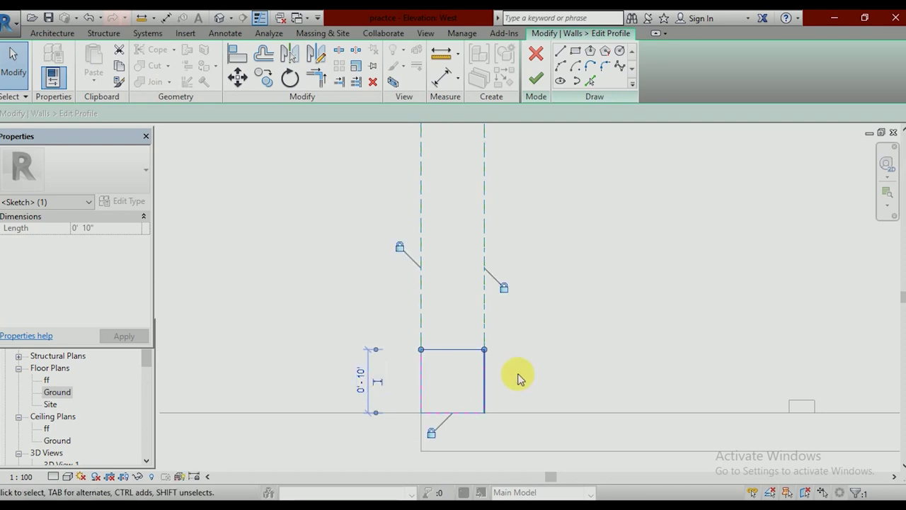
{"action": "scroll", "coordinate": [482, 382], "scroll_direction": "up", "scroll_amount": 2}
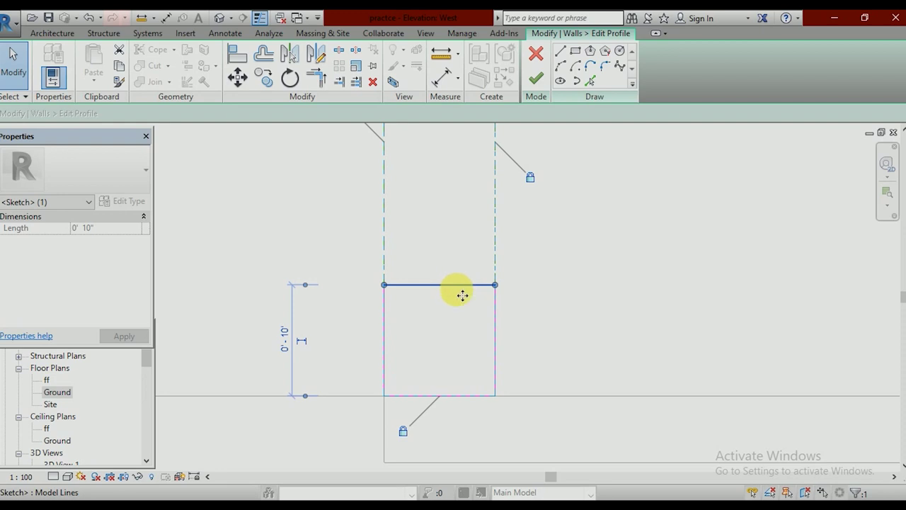
{"action": "left_click_drag", "start_coordinate": [458, 306], "coordinate": [460, 312]}
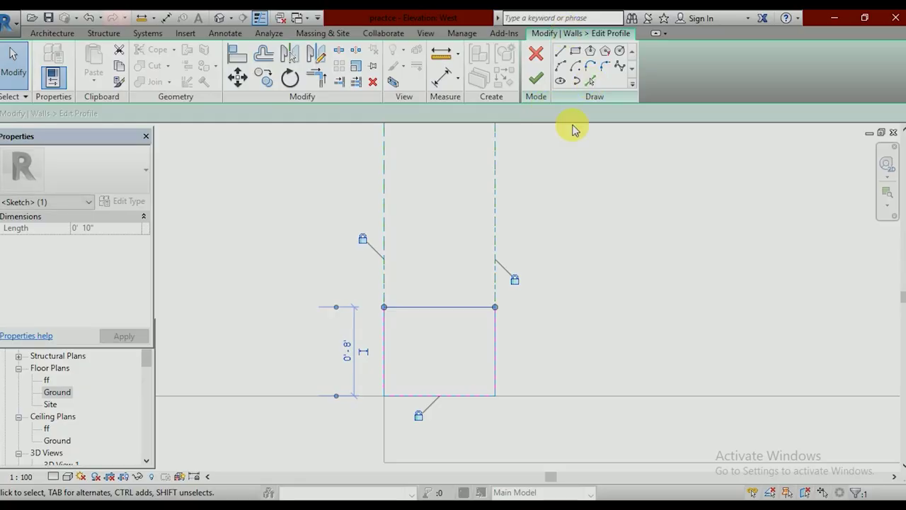
{"action": "scroll", "coordinate": [496, 344], "scroll_direction": "up", "scroll_amount": 1}
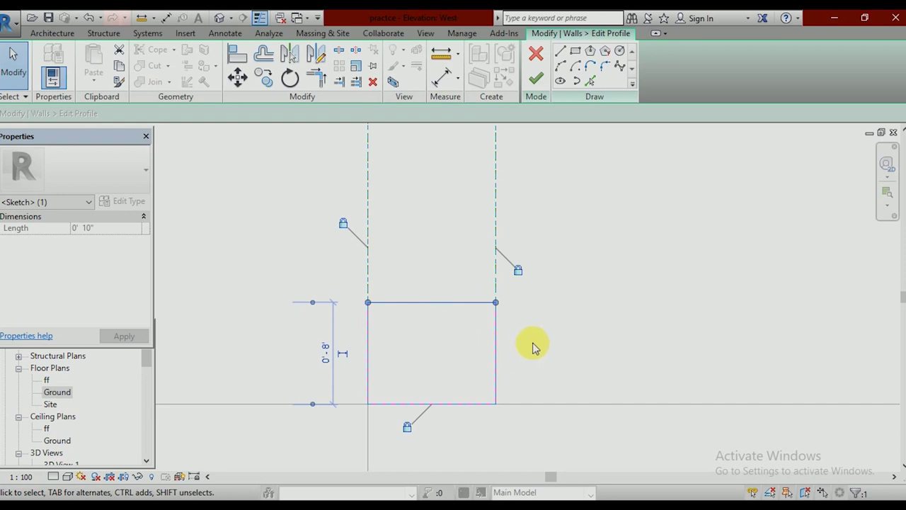
{"action": "left_click", "coordinate": [526, 334]}
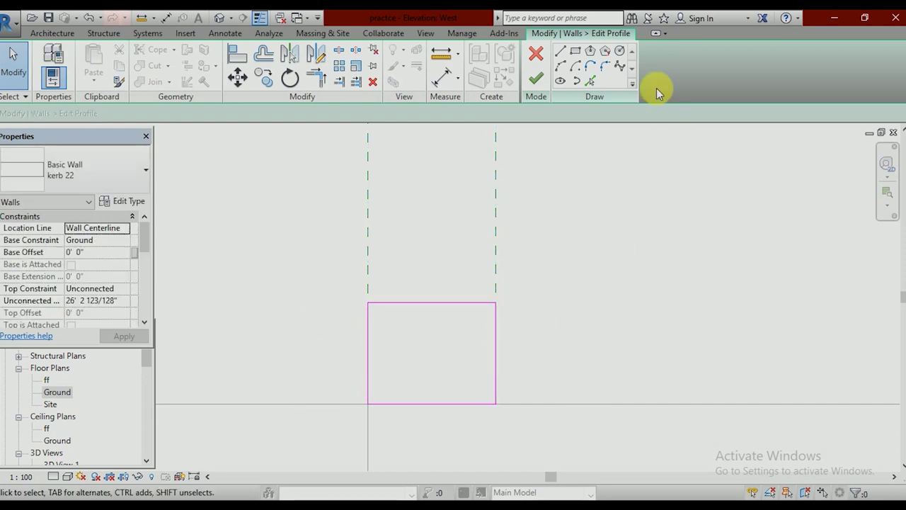
Step: Draw a Start-End-Radius arc from the top-edge midpoint to the right-edge midpoint
{"action": "left_click", "coordinate": [563, 70]}
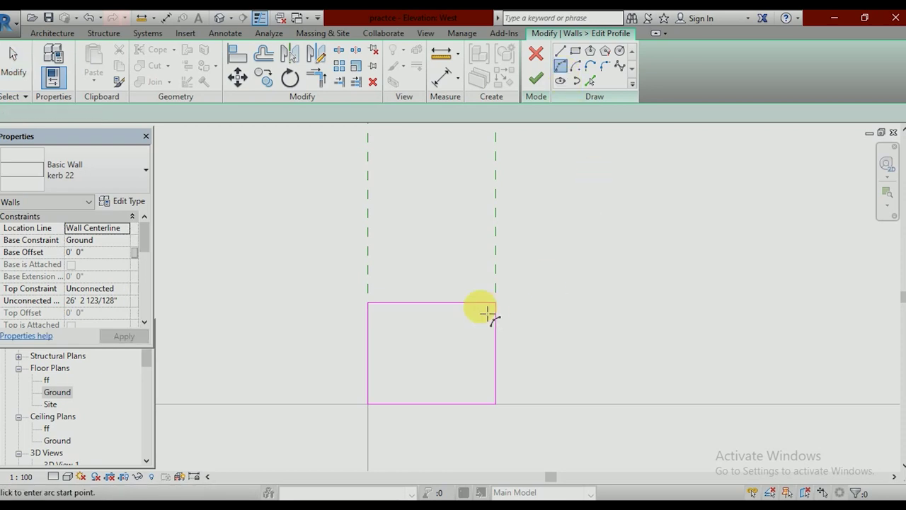
{"action": "scroll", "coordinate": [441, 307], "scroll_direction": "up", "scroll_amount": 2}
{"action": "scroll", "coordinate": [442, 309], "scroll_direction": "up", "scroll_amount": 1}
{"action": "middle_click_drag", "start_coordinate": [435, 309], "coordinate": [413, 253]}
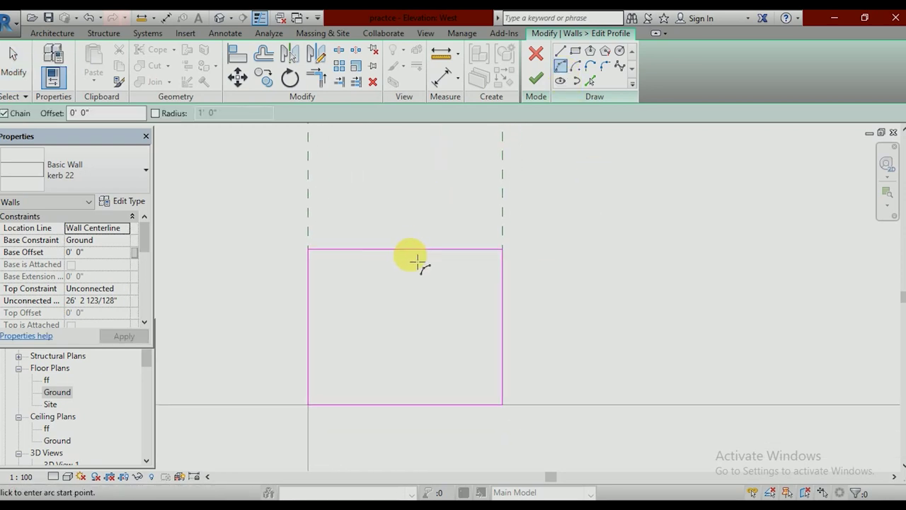
{"action": "left_click", "coordinate": [411, 251]}
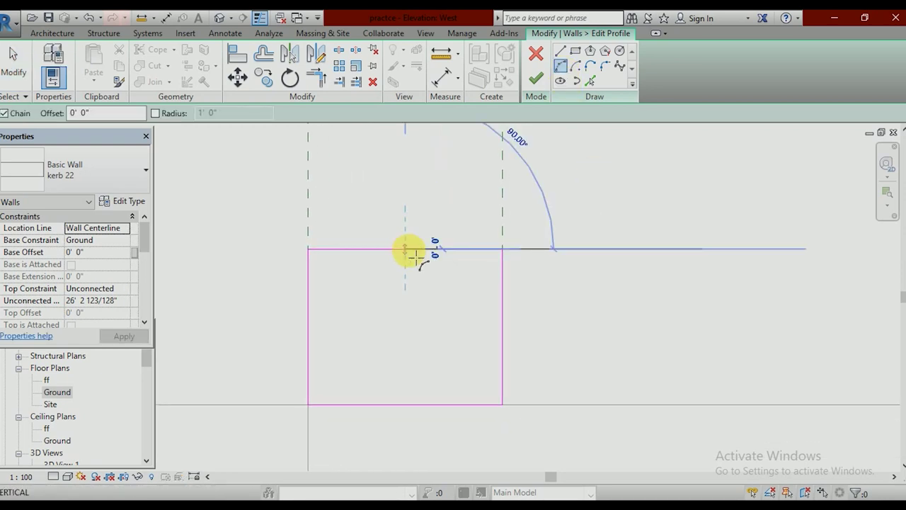
{"action": "left_click", "coordinate": [503, 328]}
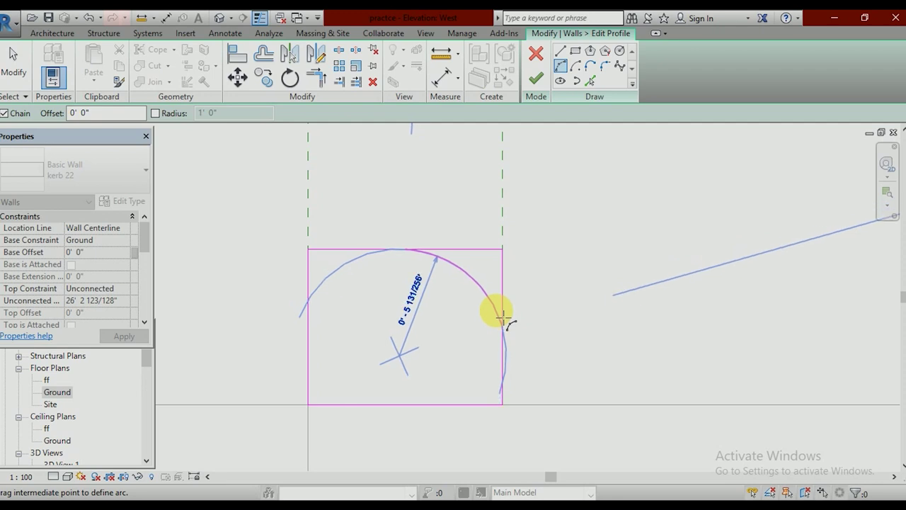
{"action": "left_click", "coordinate": [501, 318]}
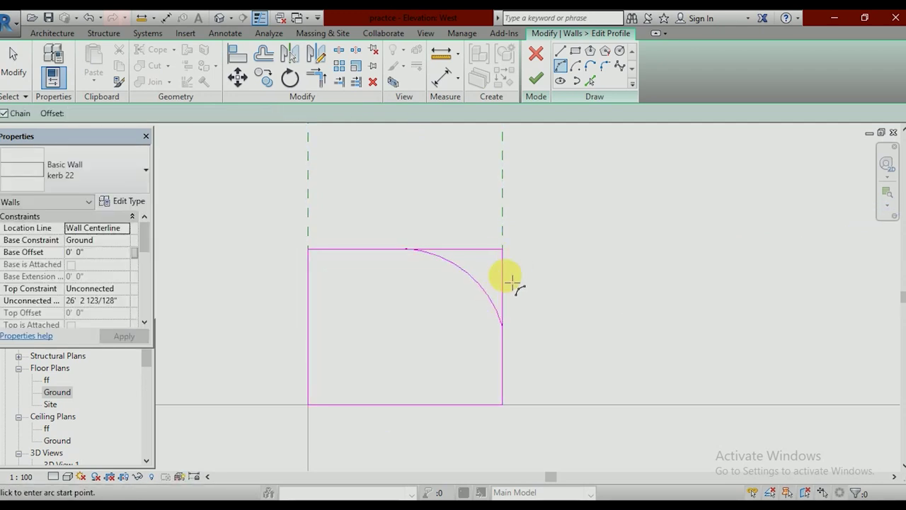
{"action": "scroll", "coordinate": [500, 249], "scroll_direction": "up", "scroll_amount": 2}
{"action": "scroll", "coordinate": [494, 253], "scroll_direction": "up", "scroll_amount": 2}
{"action": "scroll", "coordinate": [435, 263], "scroll_direction": "down", "scroll_amount": 3}
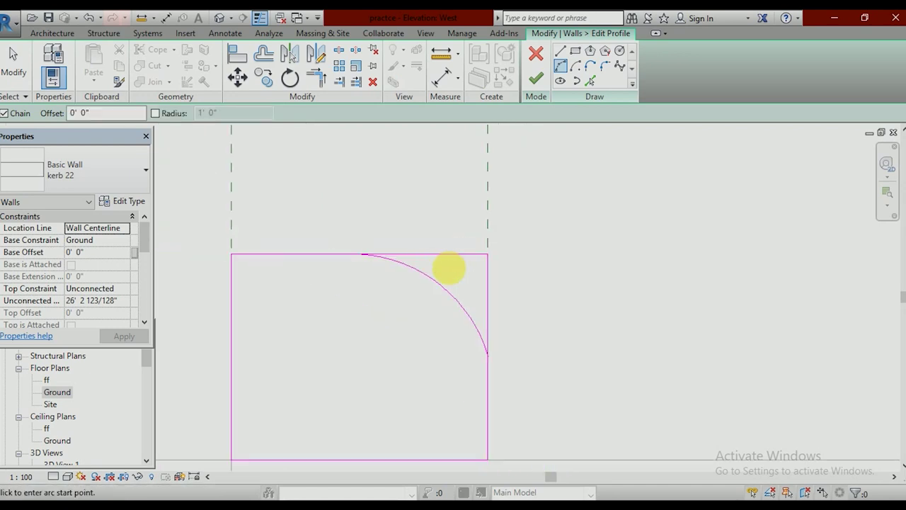
{"action": "scroll", "coordinate": [449, 267], "scroll_direction": "down", "scroll_amount": 2}
{"action": "key", "text": "Escape"}
{"action": "key", "text": "Escape"}
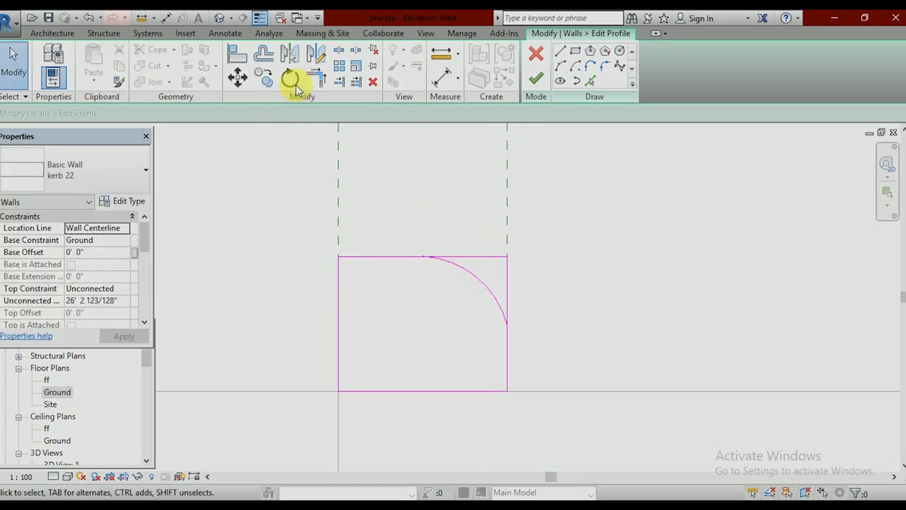
Step: Trim the profile's top edge to meet the arc with Trim/Extend to Corner
{"action": "left_click", "coordinate": [322, 79]}
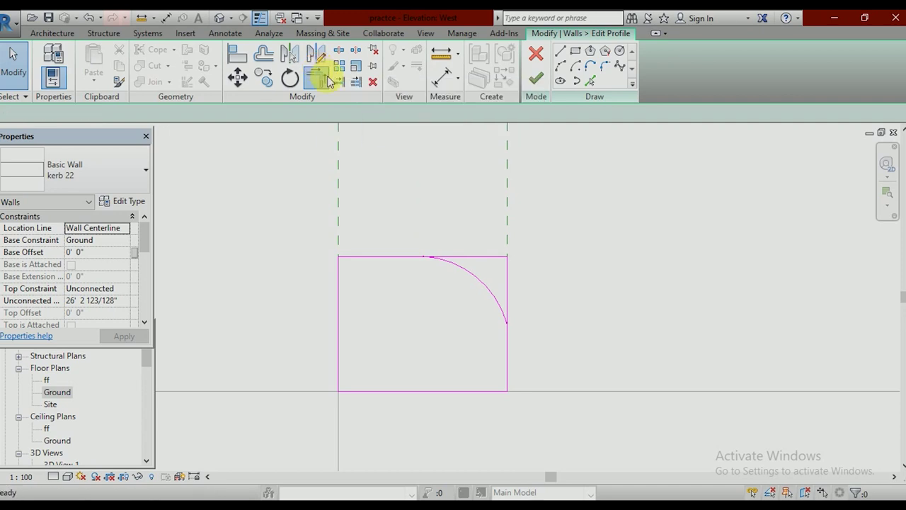
{"action": "scroll", "coordinate": [427, 258], "scroll_direction": "up", "scroll_amount": 3}
{"action": "scroll", "coordinate": [421, 240], "scroll_direction": "up", "scroll_amount": 1}
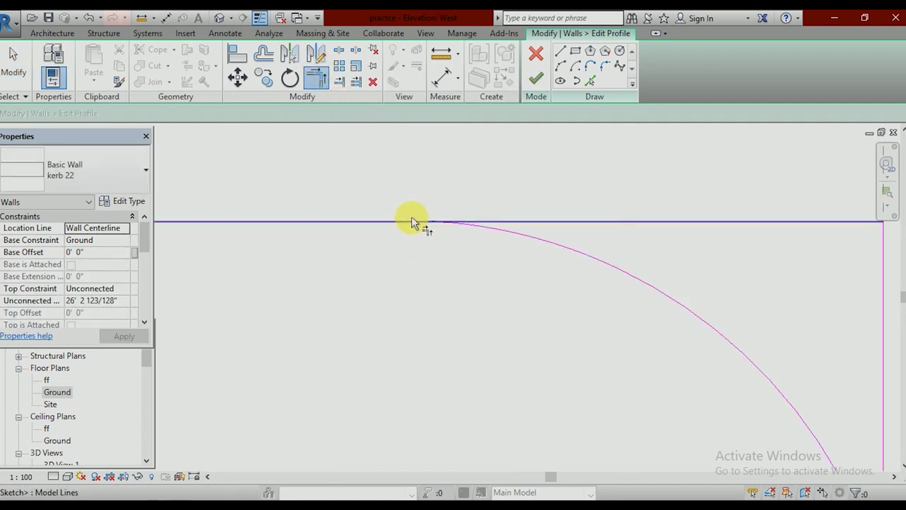
{"action": "left_click", "coordinate": [413, 222]}
{"action": "left_click", "coordinate": [570, 243]}
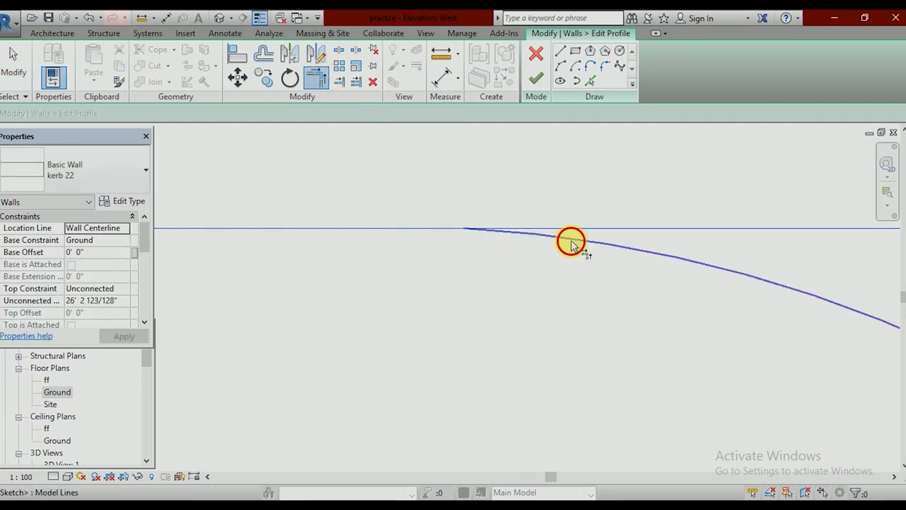
Step: Trim the right edge to the arc and finish the kerb profile edit
{"action": "scroll", "coordinate": [609, 283], "scroll_direction": "down", "scroll_amount": 3}
{"action": "scroll", "coordinate": [637, 306], "scroll_direction": "down", "scroll_amount": 2}
{"action": "scroll", "coordinate": [581, 290], "scroll_direction": "down", "scroll_amount": 2}
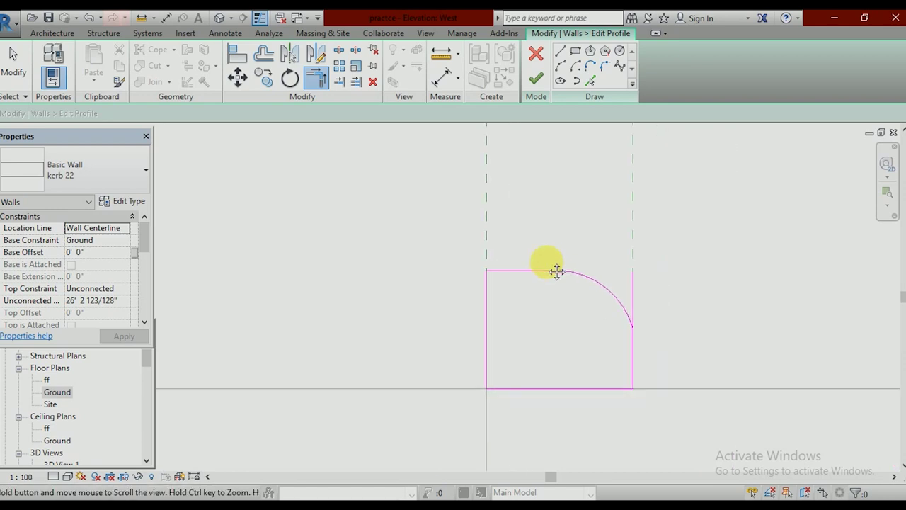
{"action": "scroll", "coordinate": [597, 320], "scroll_direction": "up", "scroll_amount": 2}
{"action": "scroll", "coordinate": [605, 320], "scroll_direction": "up", "scroll_amount": 3}
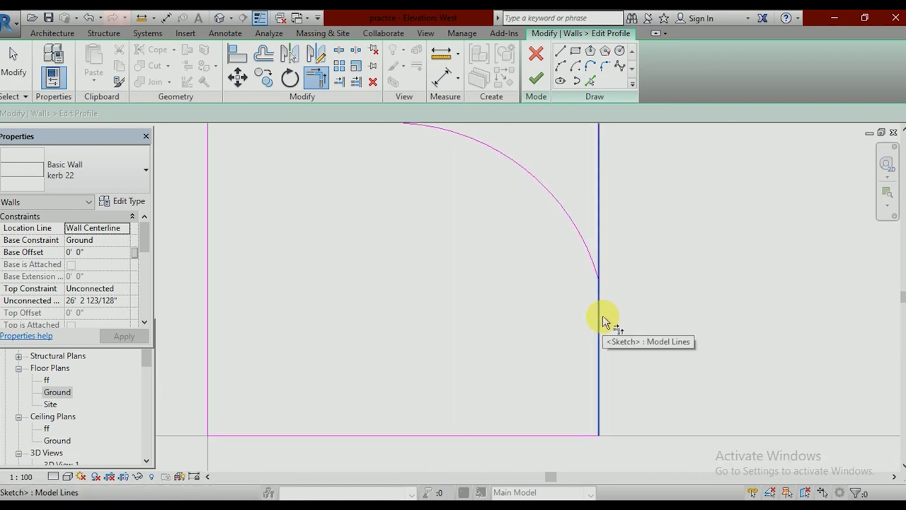
{"action": "left_click", "coordinate": [602, 317]}
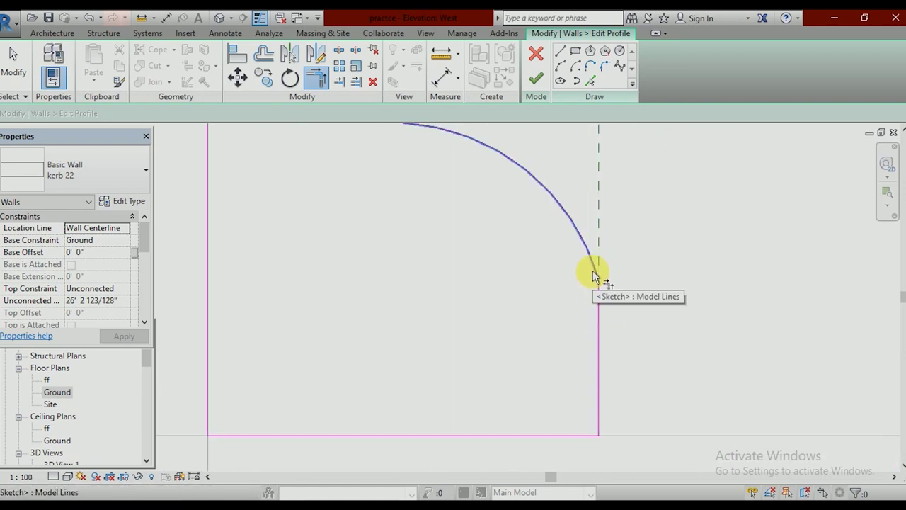
{"action": "left_click", "coordinate": [596, 275]}
{"action": "scroll", "coordinate": [647, 326], "scroll_direction": "down", "scroll_amount": 3}
{"action": "key", "text": "Escape"}
{"action": "key", "text": "Escape"}
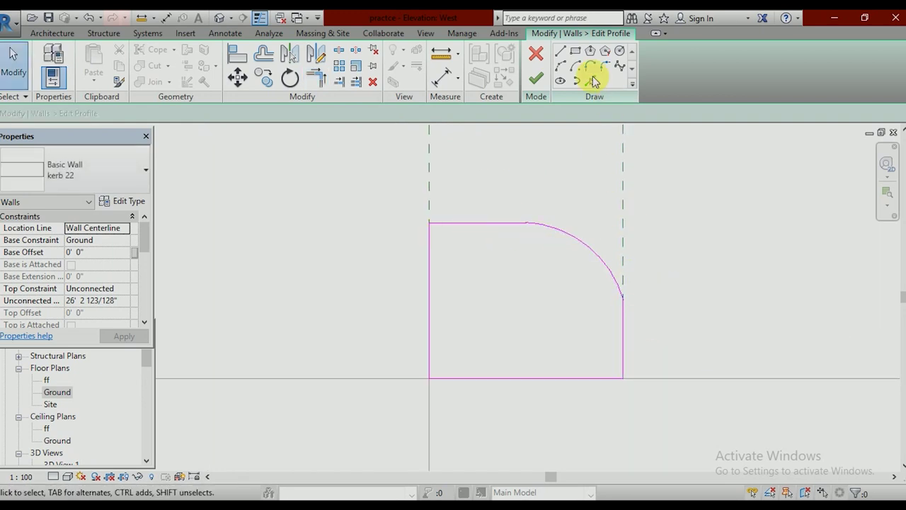
{"action": "left_click", "coordinate": [536, 81]}
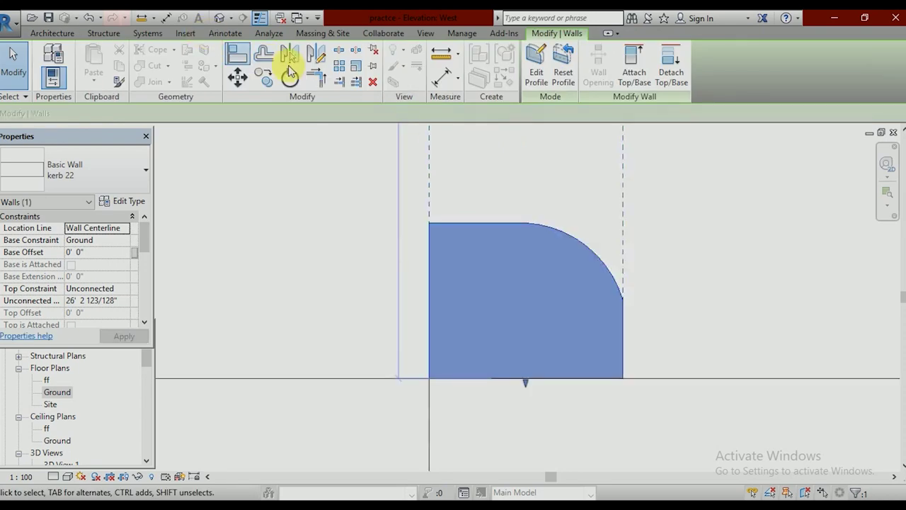
Step: Switch to the default 3D view and orbit to the rounded-top kerb block at the road edge
{"action": "left_click", "coordinate": [223, 19]}
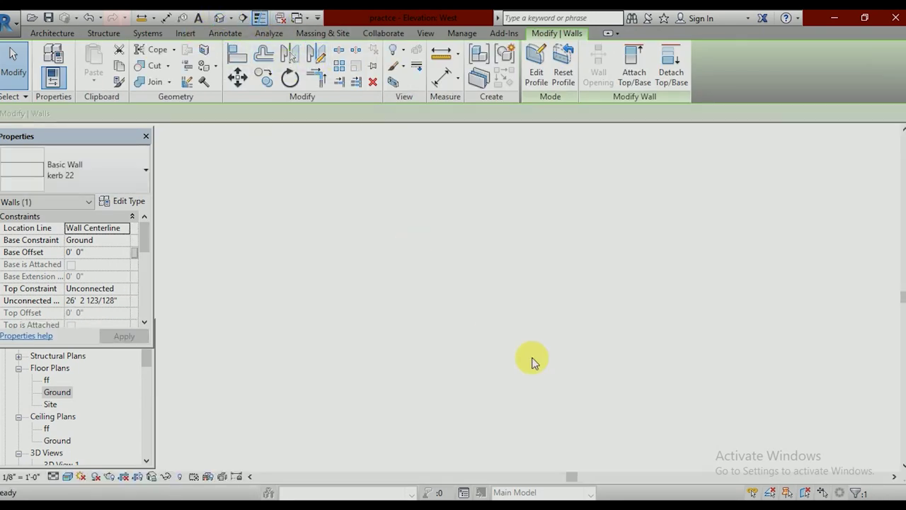
{"action": "key", "text": "Escape"}
{"action": "scroll", "coordinate": [561, 363], "scroll_direction": "up", "scroll_amount": 5}
{"action": "scroll", "coordinate": [561, 361], "scroll_direction": "up", "scroll_amount": 3}
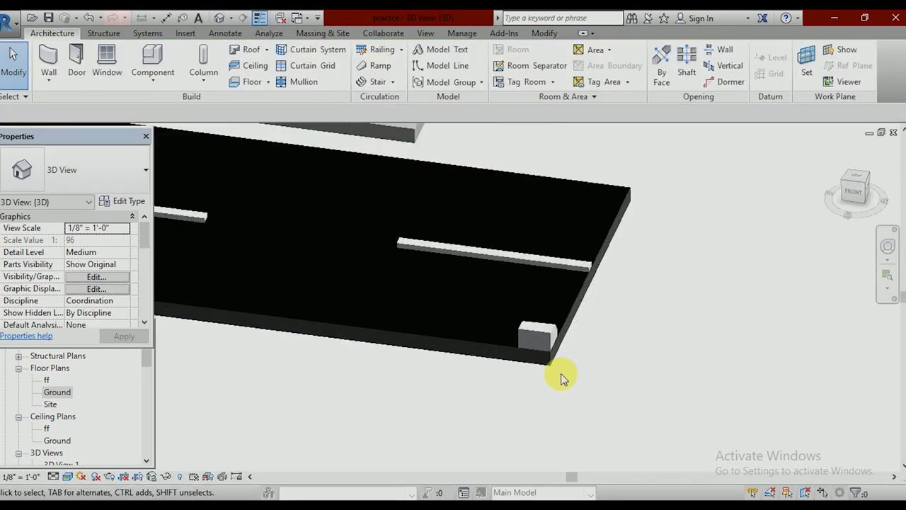
{"action": "mouse_move", "coordinate": [566, 358]}
{"action": "middle_mouse_down", "text": "shift"}
{"action": "mouse_move", "coordinate": [500, 308]}
{"action": "mouse_move", "coordinate": [431, 233]}
{"action": "mouse_move", "coordinate": [479, 262]}
{"action": "mouse_move", "coordinate": [543, 360]}
{"action": "mouse_move", "coordinate": [593, 390]}
{"action": "middle_mouse_up", "text": "shift"}
{"action": "scroll", "coordinate": [496, 262], "scroll_direction": "up", "scroll_amount": 3}
{"action": "scroll", "coordinate": [538, 269], "scroll_direction": "up", "scroll_amount": 3}
{"action": "scroll", "coordinate": [488, 277], "scroll_direction": "down", "scroll_amount": 4}
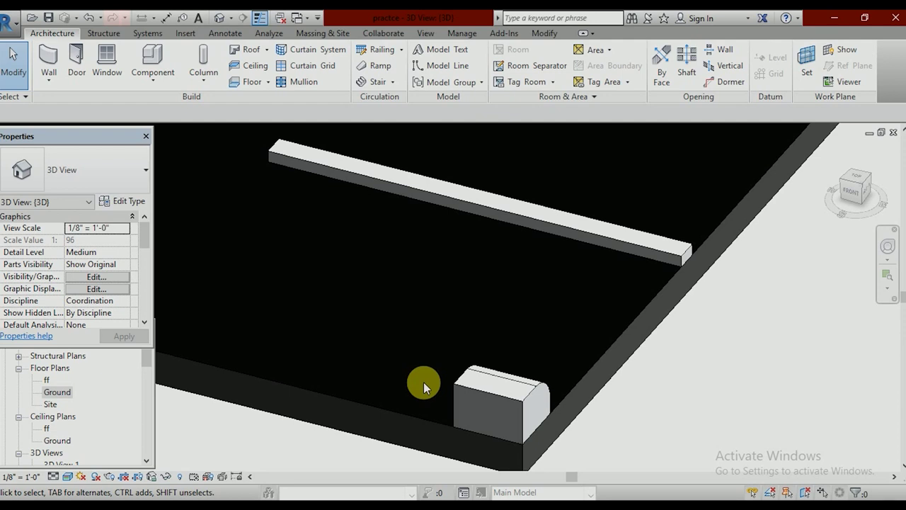
{"action": "double_click", "coordinate": [61, 393]}
{"action": "scroll", "coordinate": [421, 303], "scroll_direction": "up", "scroll_amount": 3}
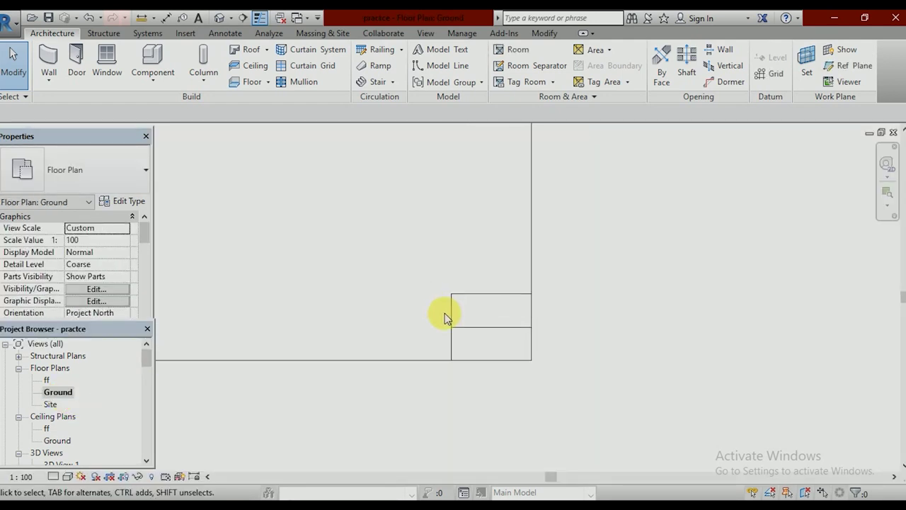
{"action": "scroll", "coordinate": [445, 316], "scroll_direction": "up", "scroll_amount": 1}
{"action": "middle_click_drag", "start_coordinate": [403, 322], "coordinate": [452, 325]}
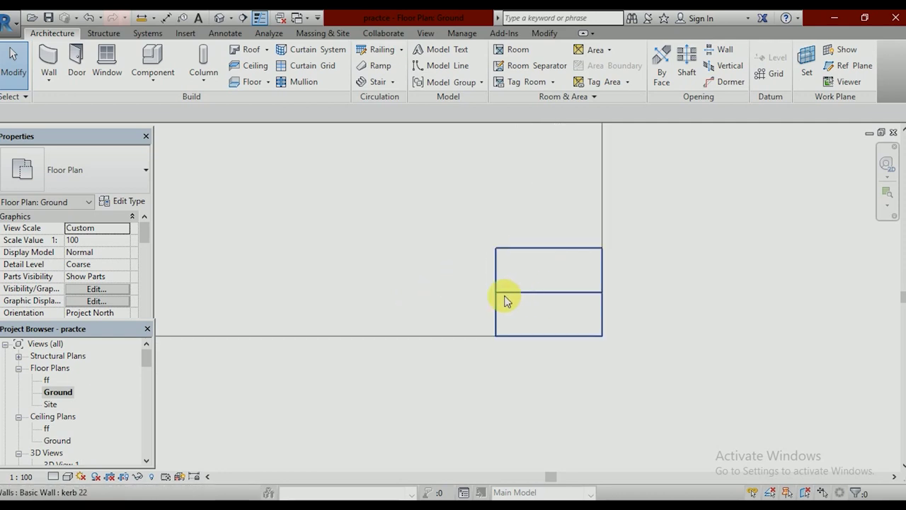
{"action": "scroll", "coordinate": [421, 319], "scroll_direction": "down", "scroll_amount": 2}
{"action": "middle_click_drag", "start_coordinate": [421, 322], "coordinate": [458, 332]}
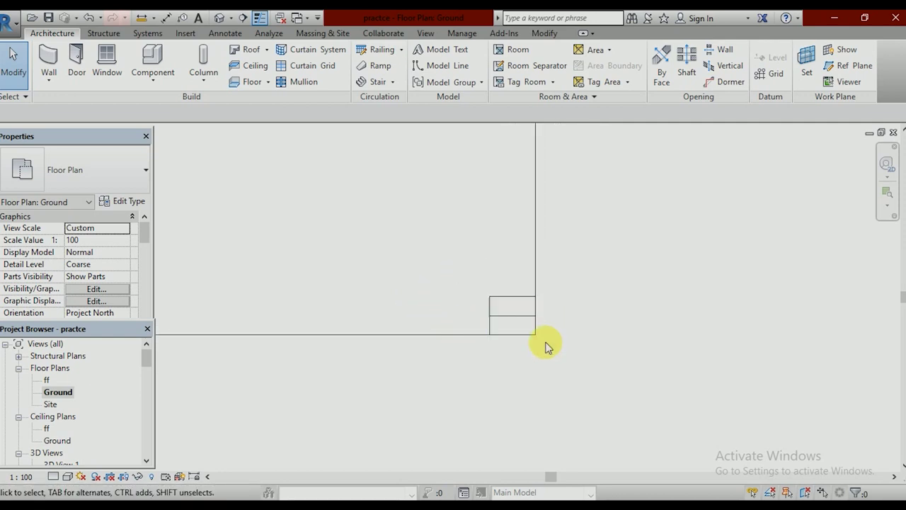
{"action": "scroll", "coordinate": [510, 319], "scroll_direction": "up", "scroll_amount": 1}
{"action": "scroll", "coordinate": [507, 318], "scroll_direction": "up", "scroll_amount": 1}
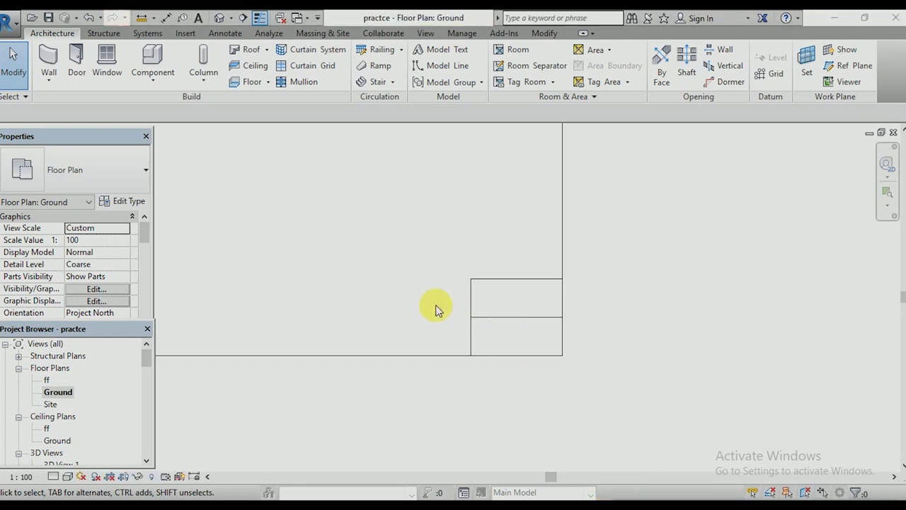
{"action": "scroll", "coordinate": [433, 306], "scroll_direction": "up", "scroll_amount": 1}
{"action": "scroll", "coordinate": [431, 307], "scroll_direction": "up", "scroll_amount": 2}
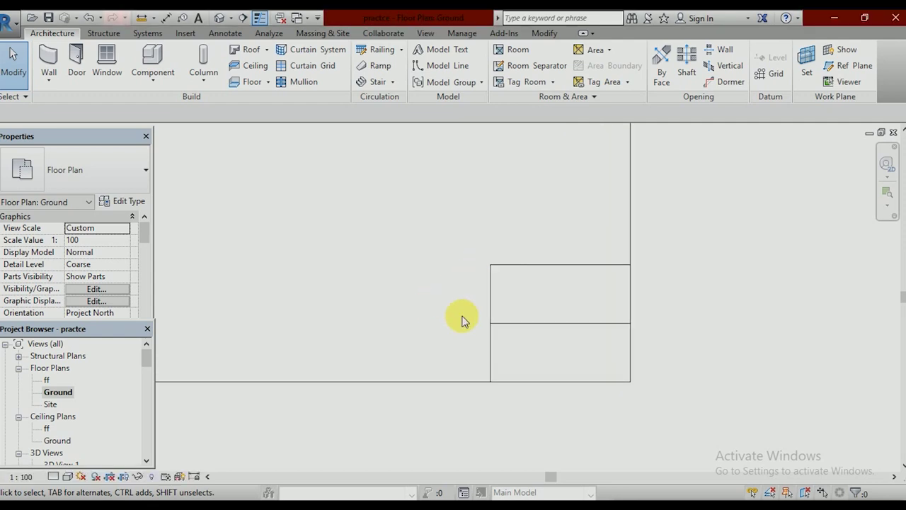
{"action": "scroll", "coordinate": [405, 298], "scroll_direction": "down", "scroll_amount": 2}
{"action": "middle_click_drag", "start_coordinate": [398, 293], "coordinate": [461, 306]}
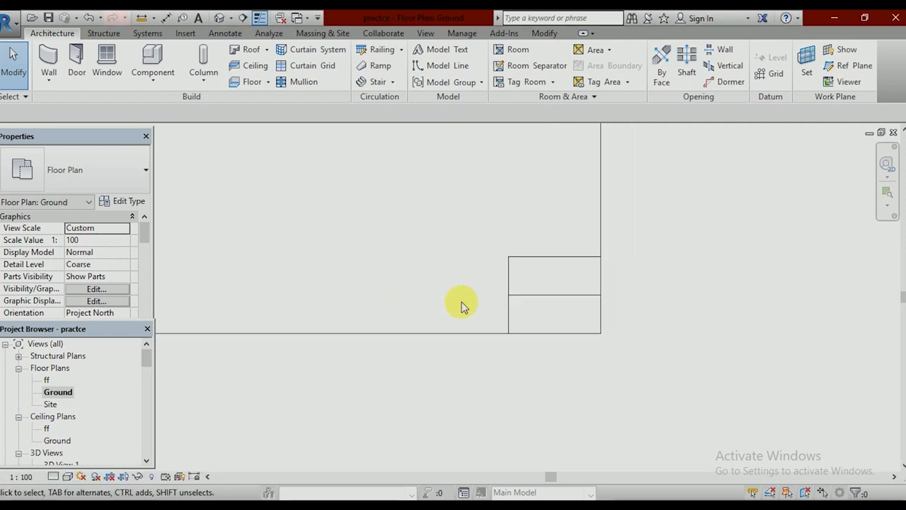
Step: Start the Wall tool and choose Basic Wall: KERB 2 from the Type Selector
{"action": "left_click", "coordinate": [49, 60]}
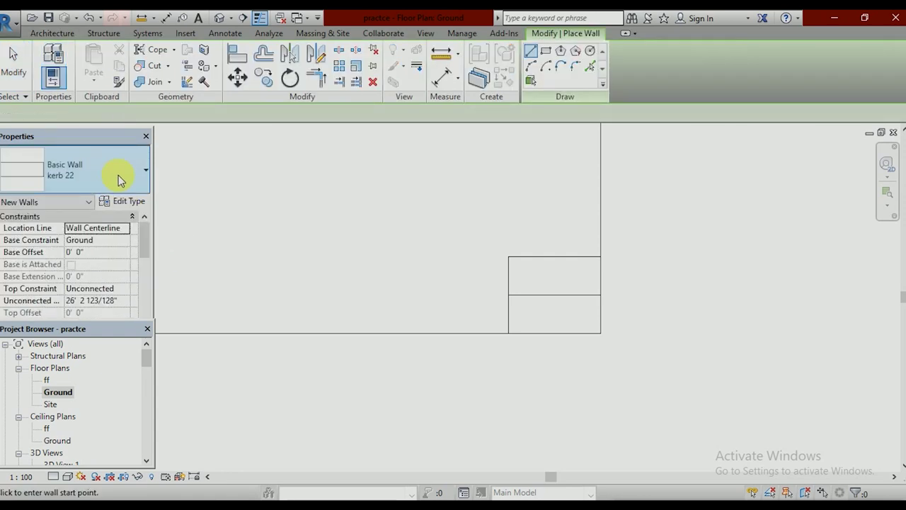
{"action": "left_click", "coordinate": [101, 168]}
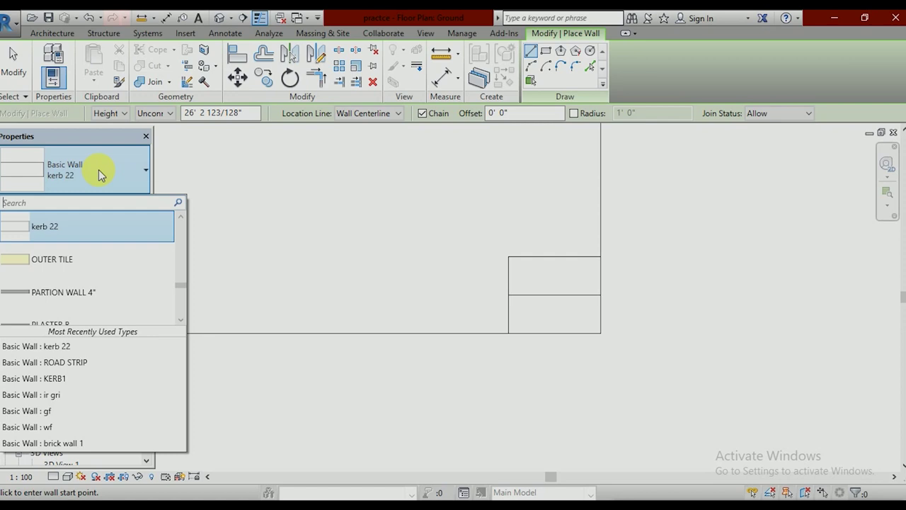
{"action": "scroll", "coordinate": [78, 262], "scroll_direction": "down", "scroll_amount": 1}
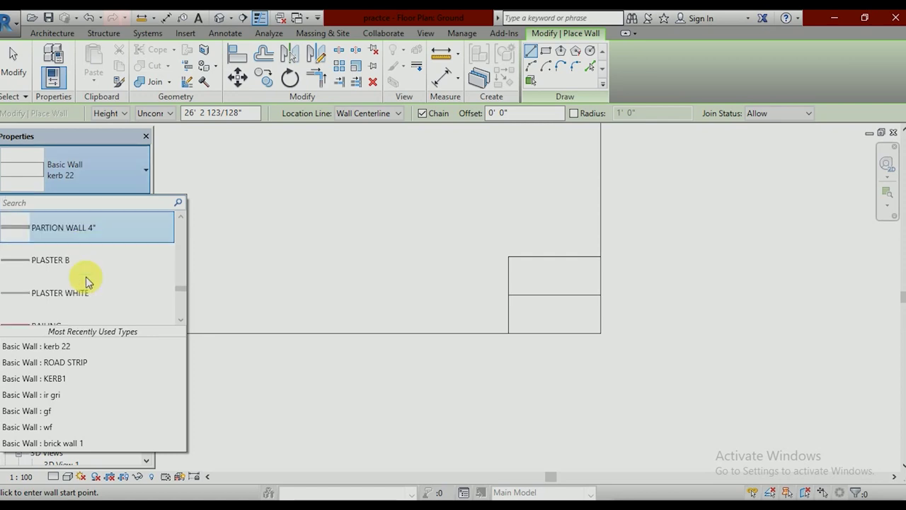
{"action": "scroll", "coordinate": [86, 280], "scroll_direction": "down", "scroll_amount": 3}
{"action": "scroll", "coordinate": [86, 281], "scroll_direction": "down", "scroll_amount": 2}
{"action": "scroll", "coordinate": [86, 281], "scroll_direction": "down", "scroll_amount": 1}
{"action": "scroll", "coordinate": [85, 281], "scroll_direction": "down", "scroll_amount": 2}
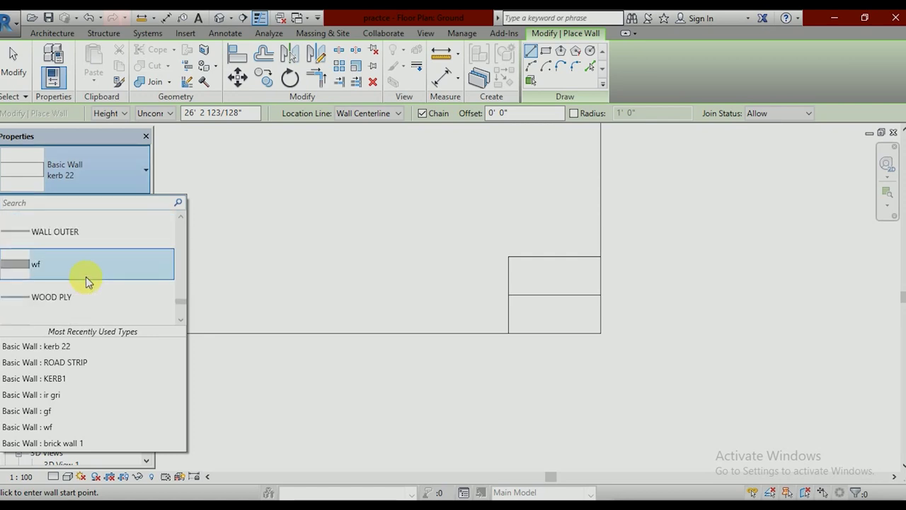
{"action": "scroll", "coordinate": [86, 281], "scroll_direction": "down", "scroll_amount": 2}
{"action": "scroll", "coordinate": [85, 276], "scroll_direction": "down", "scroll_amount": 1}
{"action": "scroll", "coordinate": [86, 276], "scroll_direction": "down", "scroll_amount": 2}
{"action": "scroll", "coordinate": [85, 276], "scroll_direction": "up", "scroll_amount": 4}
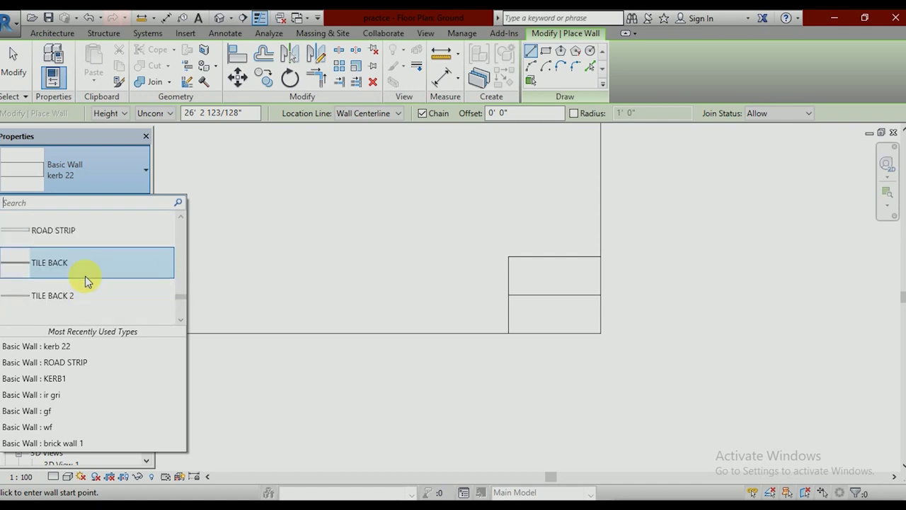
{"action": "scroll", "coordinate": [85, 276], "scroll_direction": "up", "scroll_amount": 3}
{"action": "scroll", "coordinate": [85, 276], "scroll_direction": "up", "scroll_amount": 3}
{"action": "scroll", "coordinate": [85, 276], "scroll_direction": "up", "scroll_amount": 2}
{"action": "scroll", "coordinate": [85, 276], "scroll_direction": "up", "scroll_amount": 1}
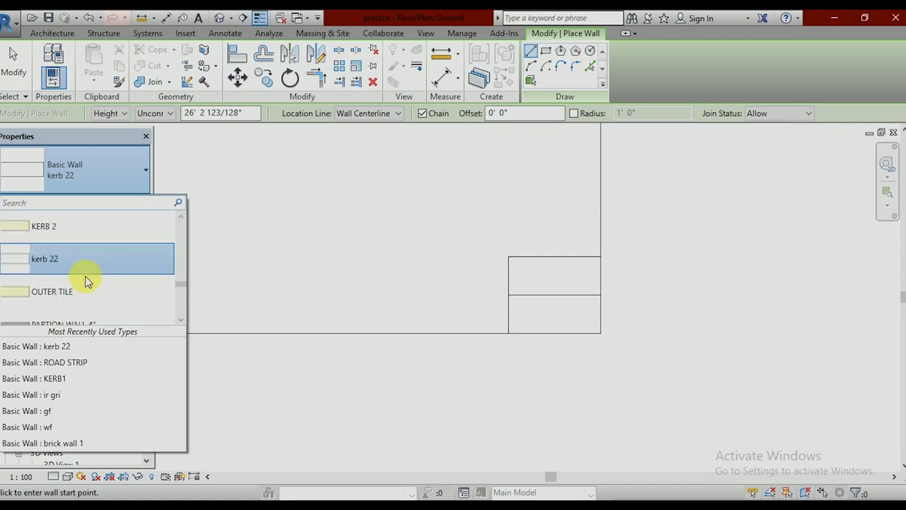
{"action": "scroll", "coordinate": [85, 276], "scroll_direction": "up", "scroll_amount": 1}
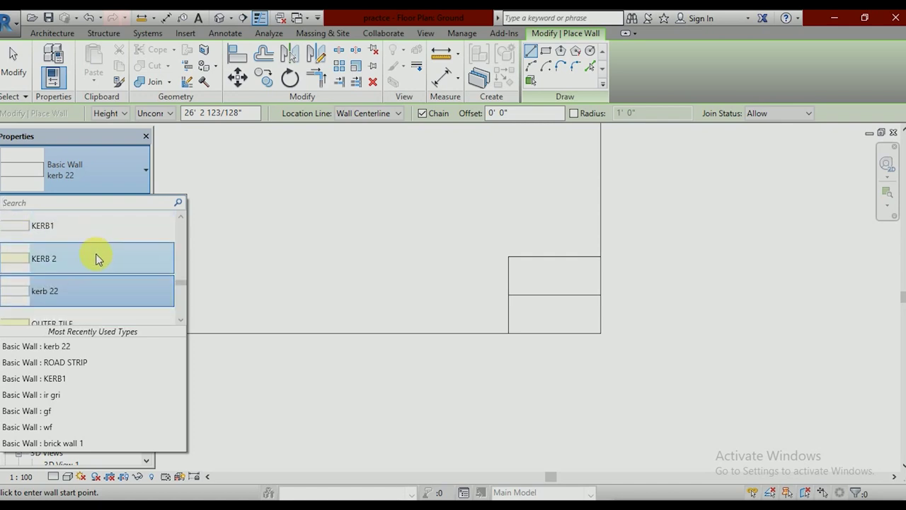
{"action": "key", "text": "Escape"}
Step: Assign the KERB 2 material to the KERB 2 type's structure layer and confirm all dialogs
{"action": "left_click", "coordinate": [119, 203]}
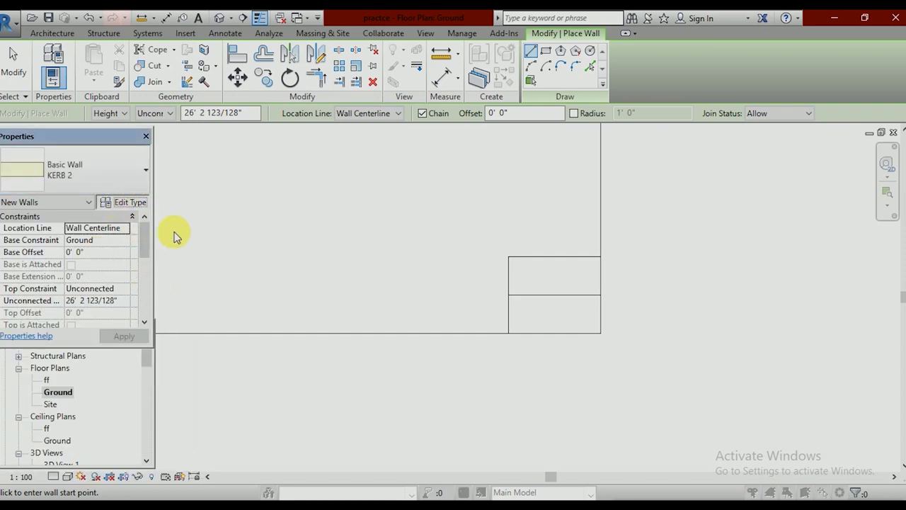
{"action": "left_click", "coordinate": [526, 199]}
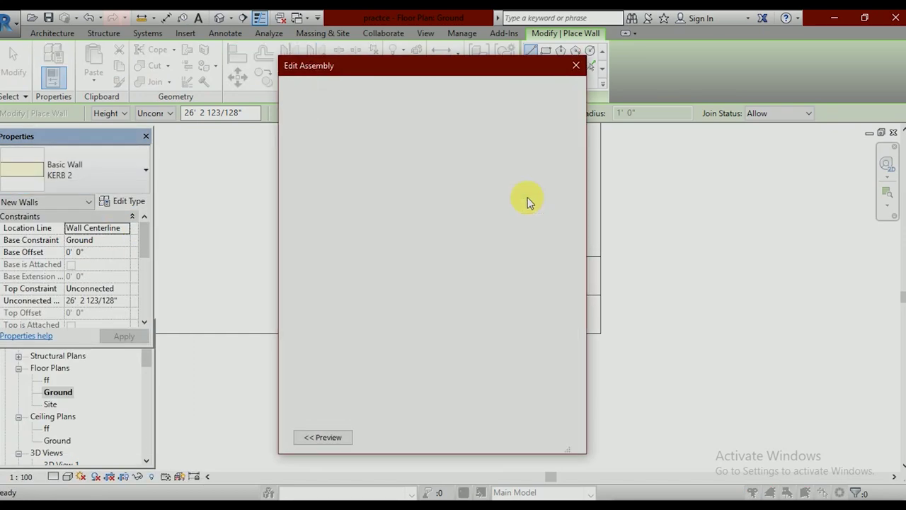
{"action": "left_click", "coordinate": [425, 204]}
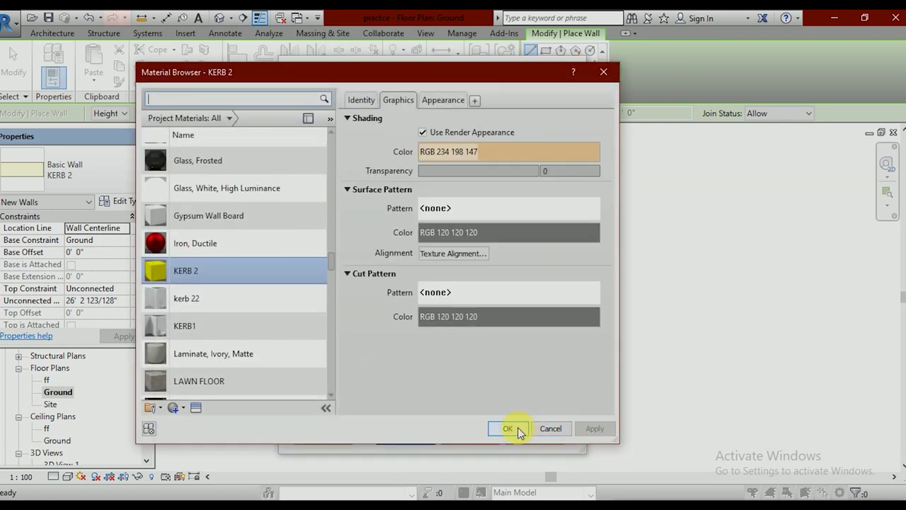
{"action": "left_click", "coordinate": [517, 429]}
{"action": "left_click", "coordinate": [425, 438]}
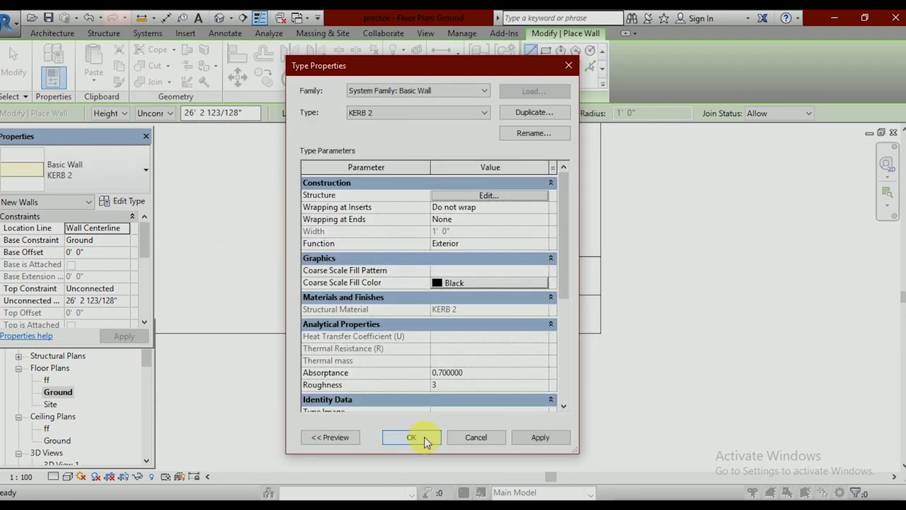
{"action": "left_click", "coordinate": [425, 439]}
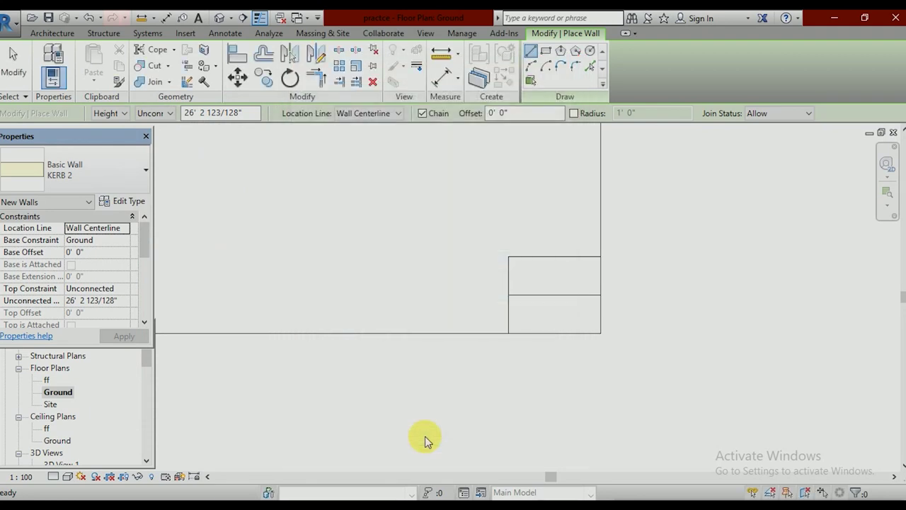
Step: Draw a new KERB 2 wall block at the floor edge
{"action": "left_click", "coordinate": [58, 32]}
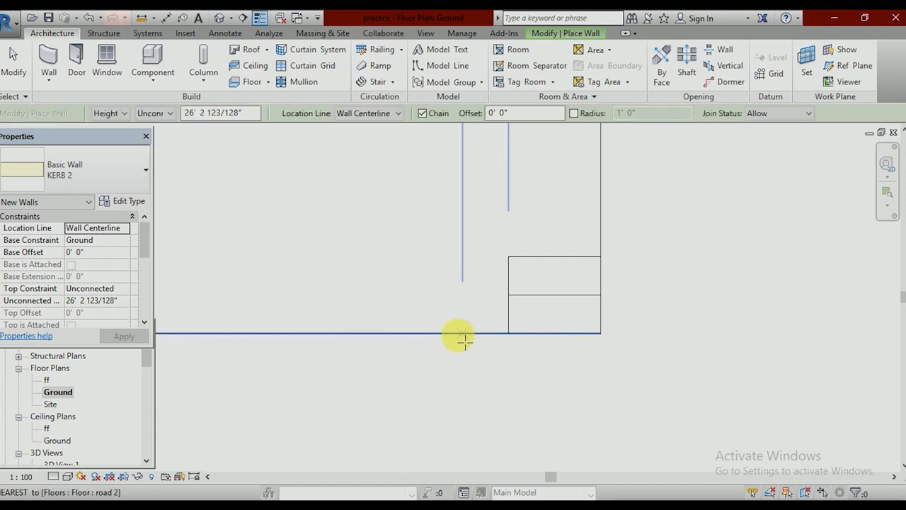
{"action": "left_click", "coordinate": [442, 339]}
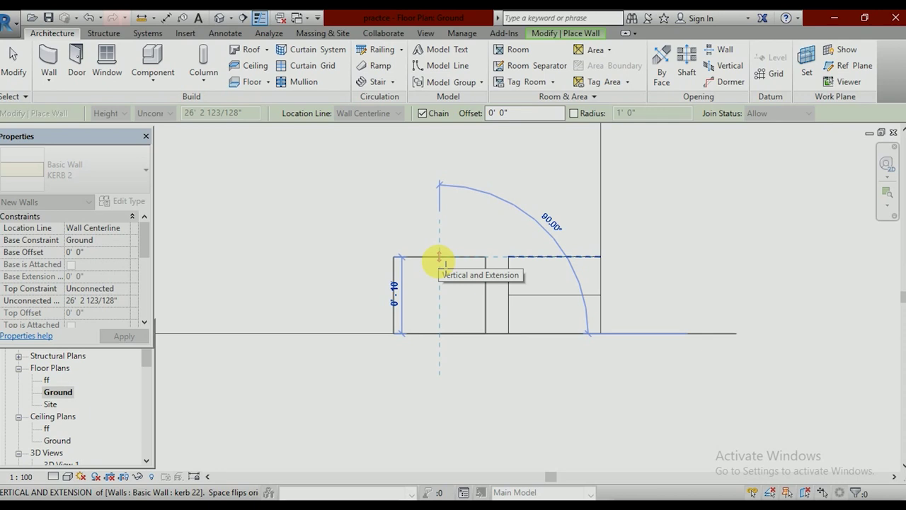
{"action": "key", "text": "Escape"}
{"action": "key", "text": "Escape"}
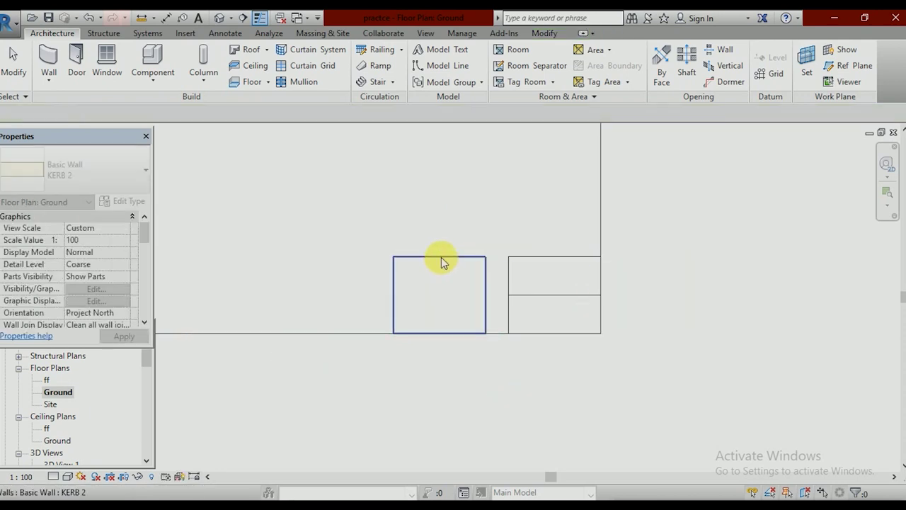
Step: Move the KERB 2 block against the existing kerb and set its unconnected height to 0' 8"
{"action": "left_click", "coordinate": [449, 257]}
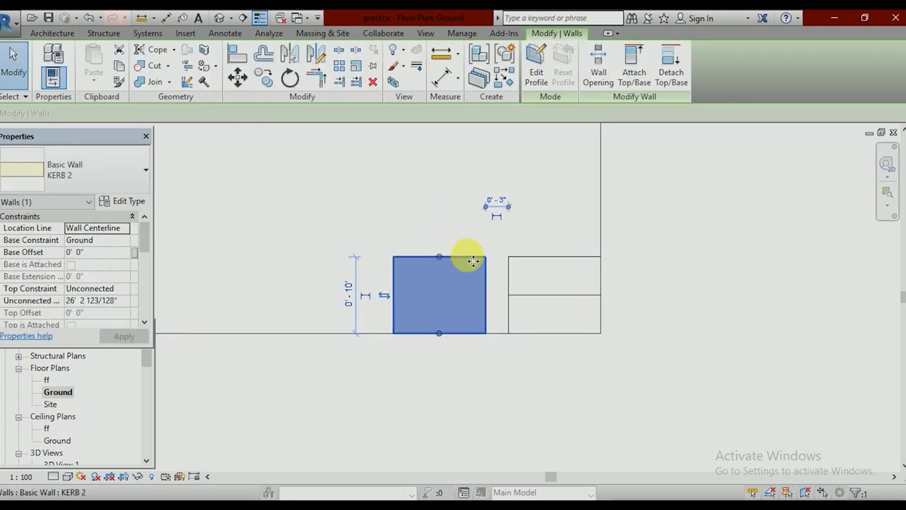
{"action": "left_click_drag", "start_coordinate": [473, 261], "coordinate": [478, 258]}
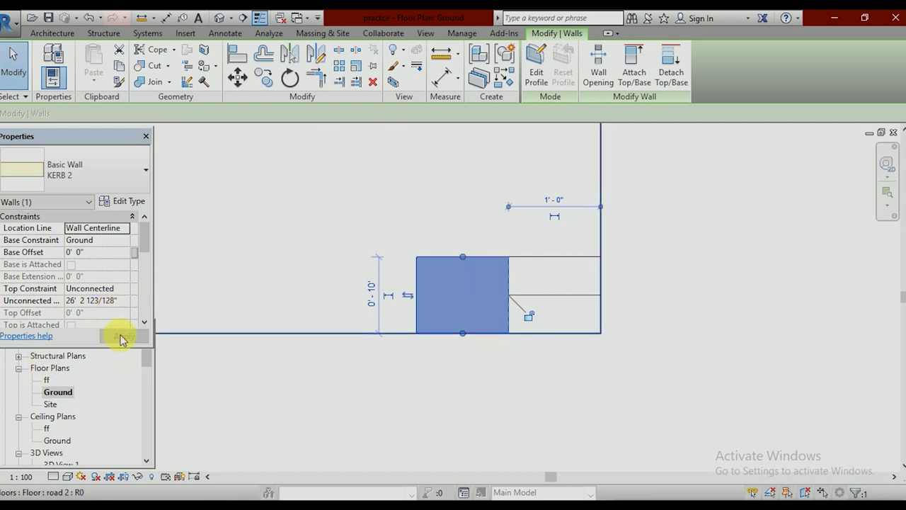
{"action": "double_click", "coordinate": [113, 300]}
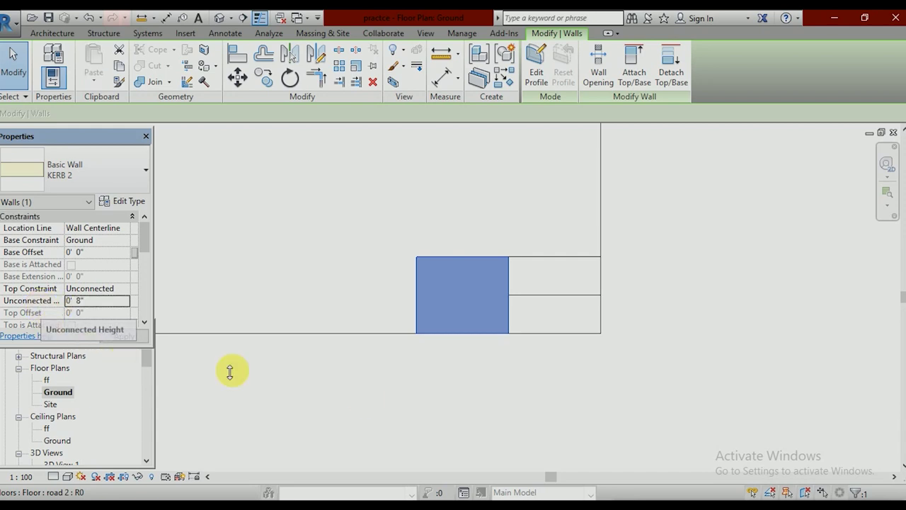
Step: In the West elevation profile, draw an arc from the top-edge midpoint to the right edge
{"action": "left_click", "coordinate": [549, 60]}
{"action": "double_click", "coordinate": [419, 162]}
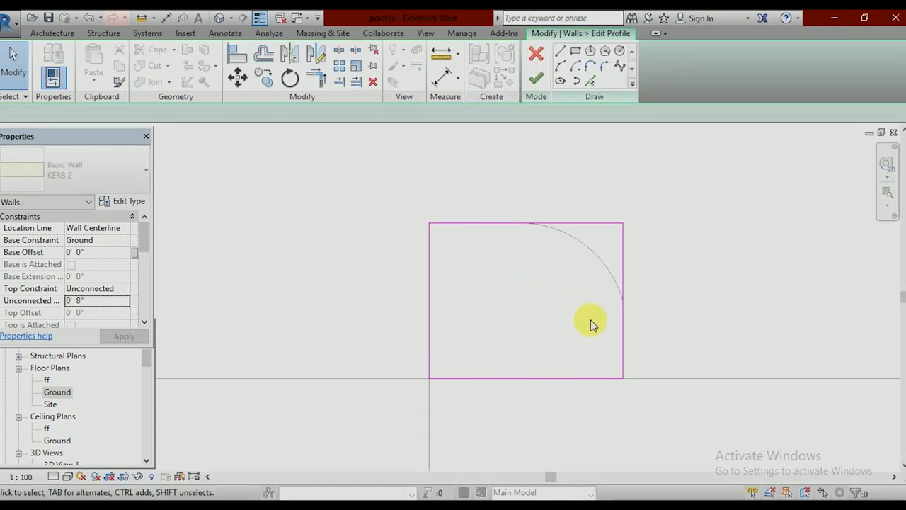
{"action": "scroll", "coordinate": [610, 286], "scroll_direction": "up", "scroll_amount": 2}
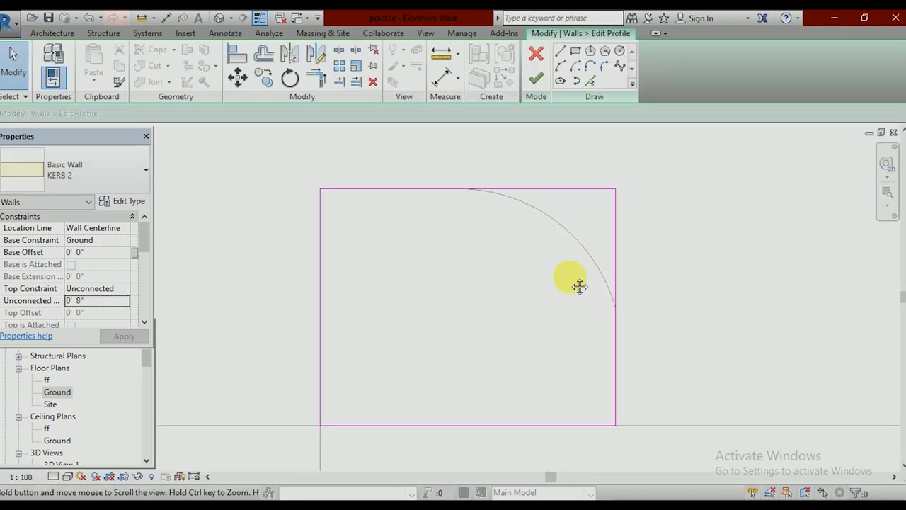
{"action": "left_click", "coordinate": [561, 67]}
{"action": "left_click", "coordinate": [436, 181]}
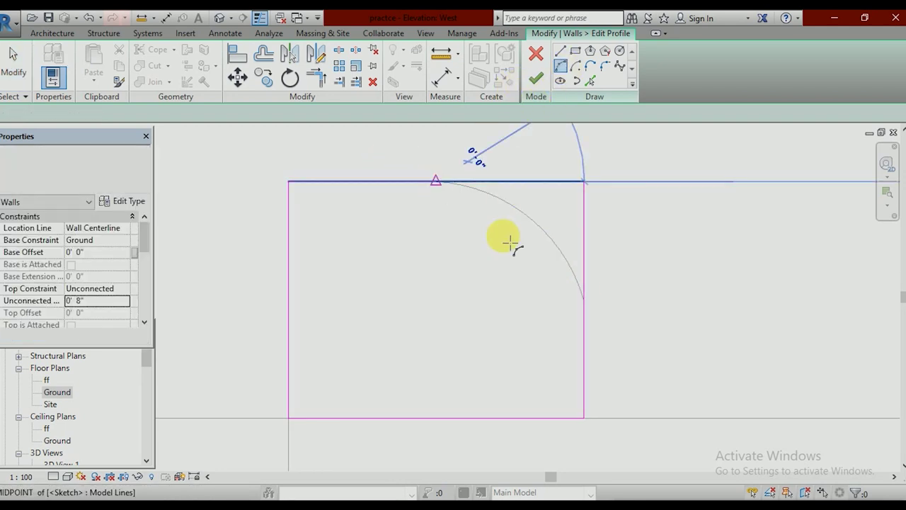
{"action": "left_click", "coordinate": [583, 299]}
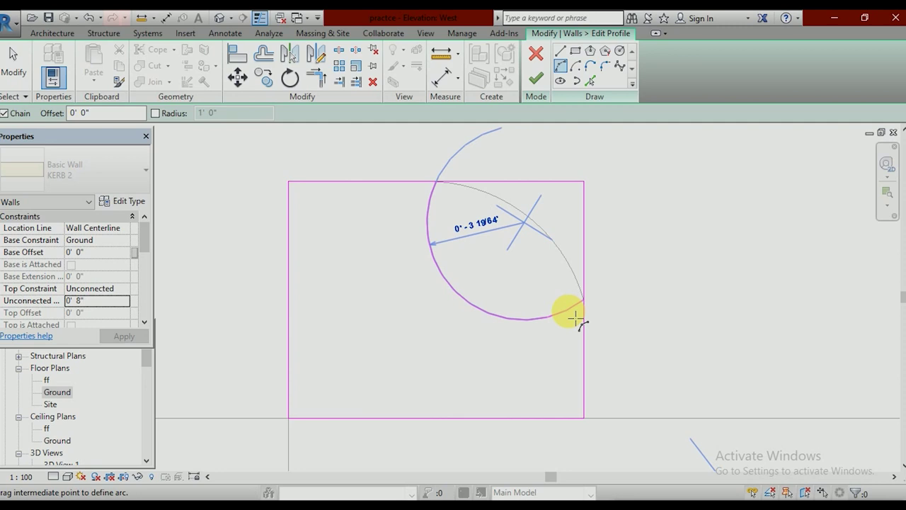
{"action": "left_click", "coordinate": [556, 244]}
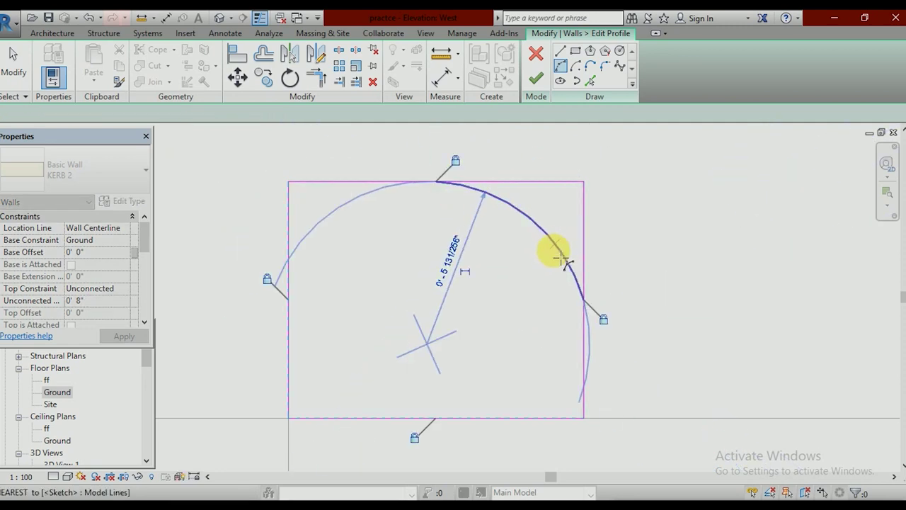
Step: Trim the top and right profile lines to the arc and finish the profile edit
{"action": "left_click", "coordinate": [328, 79]}
{"action": "left_click", "coordinate": [379, 184]}
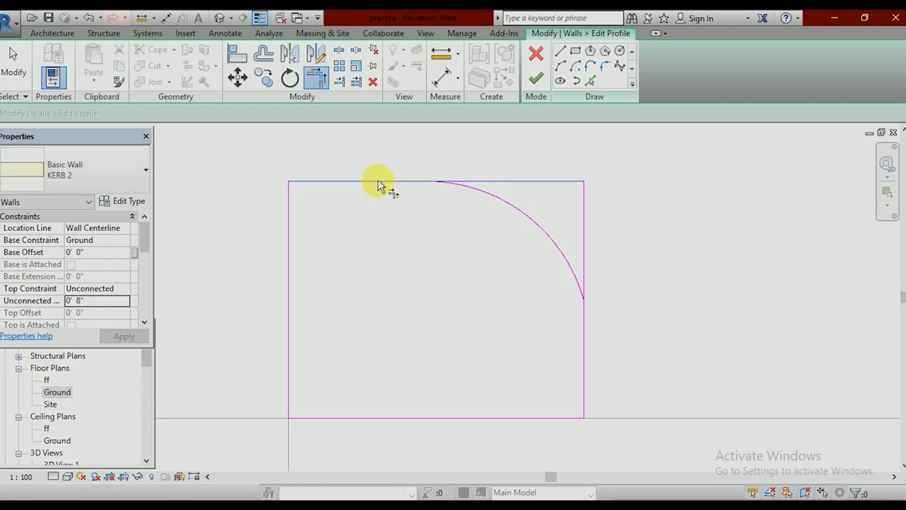
{"action": "left_click", "coordinate": [460, 192]}
{"action": "left_click", "coordinate": [585, 346]}
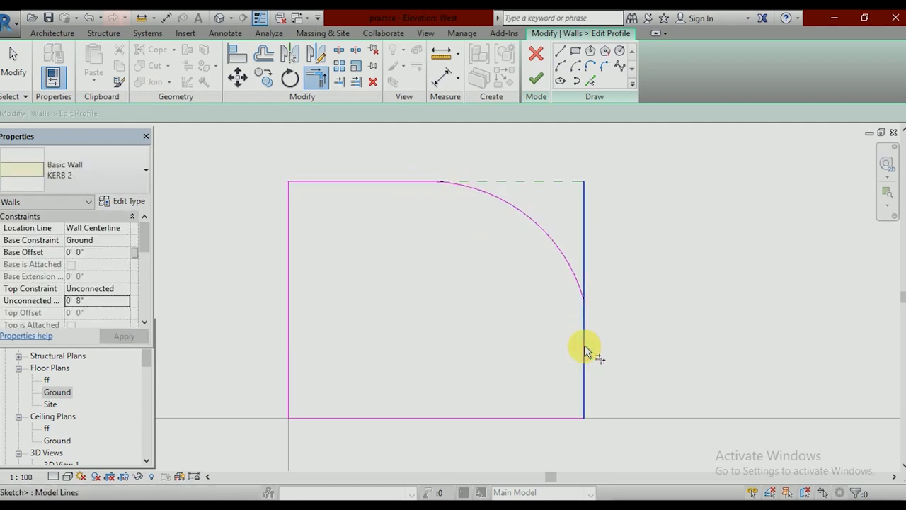
{"action": "left_click", "coordinate": [576, 287]}
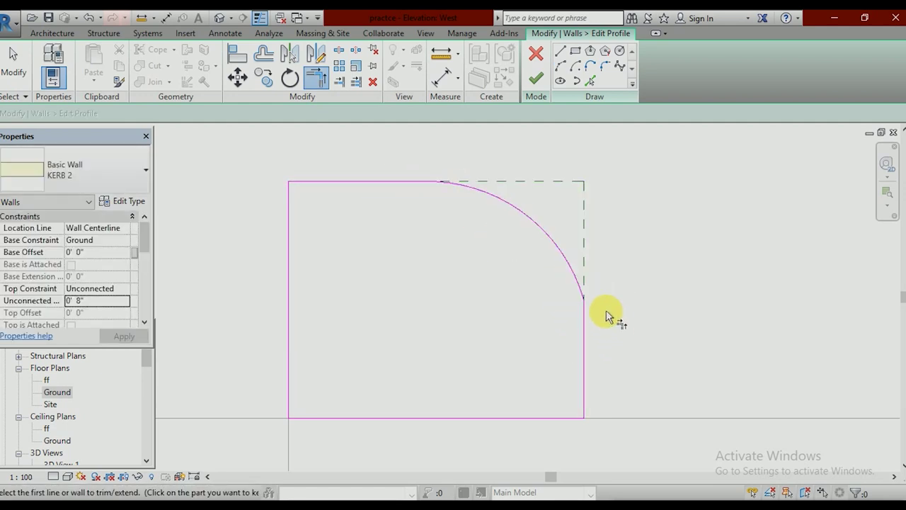
{"action": "left_click", "coordinate": [536, 82]}
Step: Switch to the default 3D view and orbit to the rounded yellow KERB 2 block beside the white kerb
{"action": "left_click", "coordinate": [583, 258]}
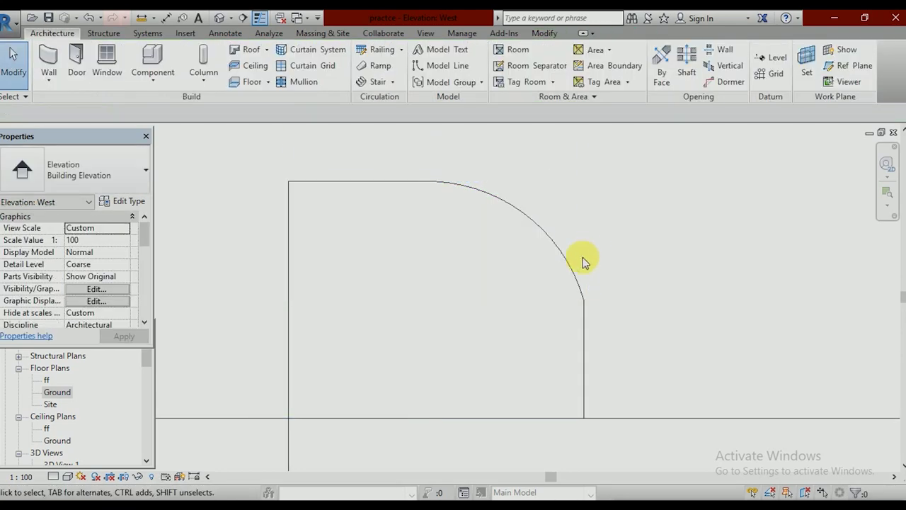
{"action": "scroll", "coordinate": [579, 260], "scroll_direction": "down", "scroll_amount": 2}
{"action": "scroll", "coordinate": [563, 284], "scroll_direction": "down", "scroll_amount": 1}
{"action": "scroll", "coordinate": [524, 301], "scroll_direction": "down", "scroll_amount": 3}
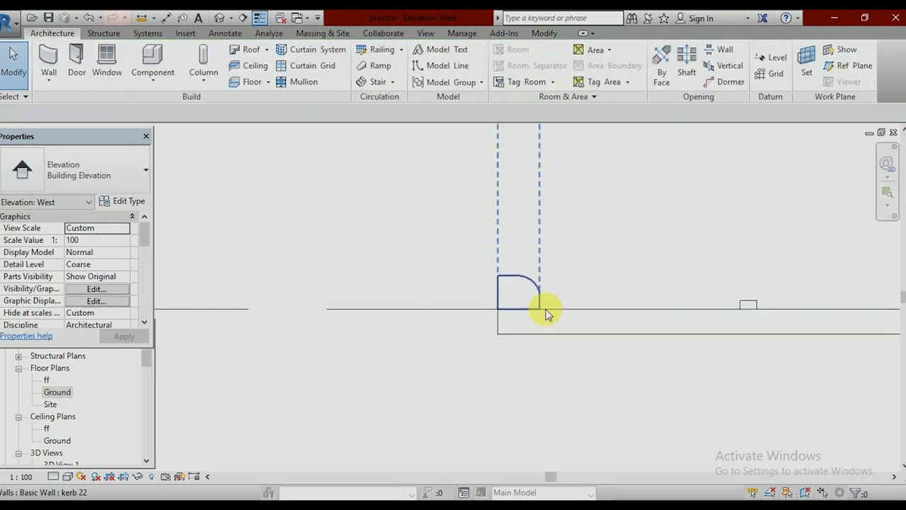
{"action": "left_click", "coordinate": [217, 21]}
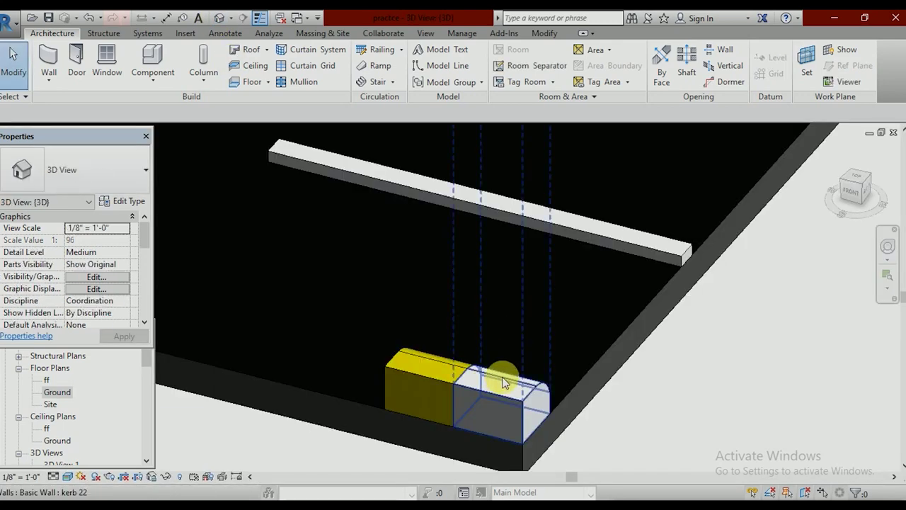
{"action": "scroll", "coordinate": [502, 378], "scroll_direction": "up", "scroll_amount": 2}
{"action": "scroll", "coordinate": [499, 383], "scroll_direction": "up", "scroll_amount": 2}
{"action": "mouse_move", "coordinate": [494, 371]}
{"action": "middle_mouse_down", "text": "shift"}
{"action": "mouse_move", "coordinate": [646, 314]}
{"action": "mouse_move", "coordinate": [573, 391]}
{"action": "mouse_move", "coordinate": [455, 344]}
{"action": "mouse_move", "coordinate": [384, 277]}
{"action": "mouse_move", "coordinate": [479, 359]}
{"action": "mouse_move", "coordinate": [530, 333]}
{"action": "mouse_move", "coordinate": [475, 328]}
{"action": "mouse_move", "coordinate": [472, 304]}
{"action": "mouse_move", "coordinate": [454, 293]}
{"action": "mouse_move", "coordinate": [647, 318]}
{"action": "mouse_move", "coordinate": [618, 364]}
{"action": "mouse_move", "coordinate": [630, 366]}
{"action": "mouse_move", "coordinate": [680, 227]}
{"action": "mouse_move", "coordinate": [658, 249]}
{"action": "mouse_move", "coordinate": [603, 263]}
{"action": "mouse_move", "coordinate": [651, 297]}
{"action": "mouse_move", "coordinate": [725, 425]}
{"action": "mouse_move", "coordinate": [575, 279]}
{"action": "mouse_move", "coordinate": [572, 259]}
{"action": "mouse_move", "coordinate": [524, 276]}
{"action": "middle_mouse_up", "text": "shift"}
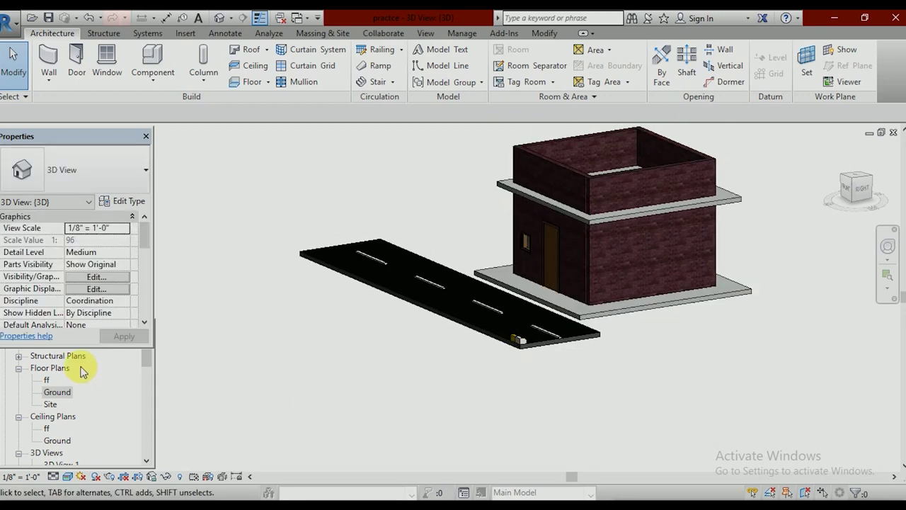
Step: In the Ground floor plan, select both the yellow and white kerb blocks
{"action": "double_click", "coordinate": [51, 394]}
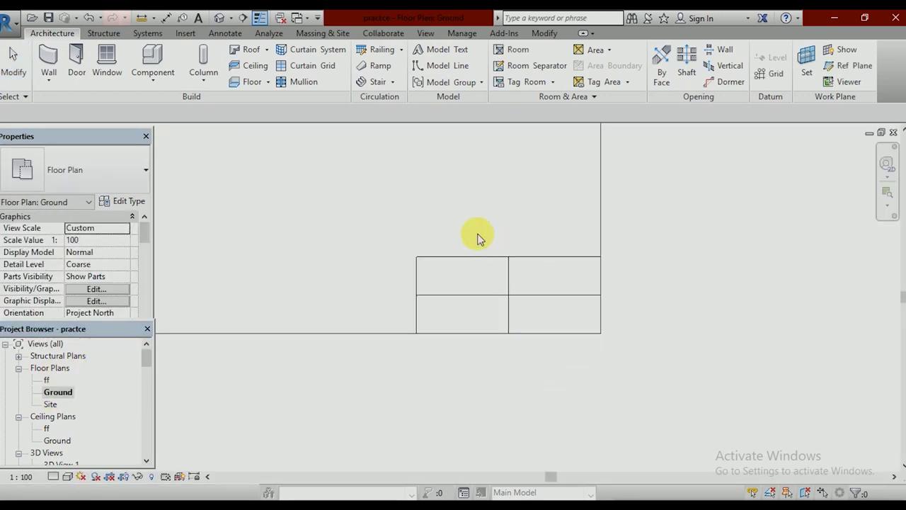
{"action": "left_click_drag", "start_coordinate": [377, 225], "coordinate": [569, 318]}
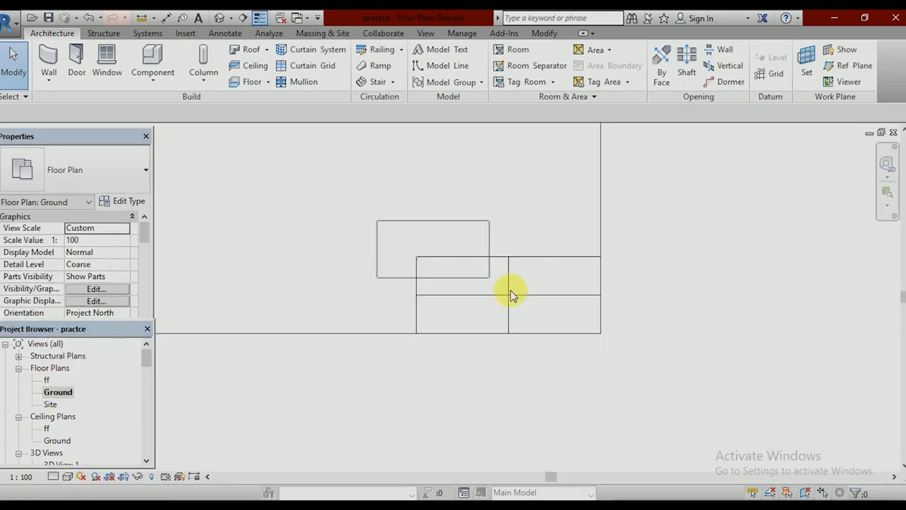
{"action": "left_click", "coordinate": [551, 316]}
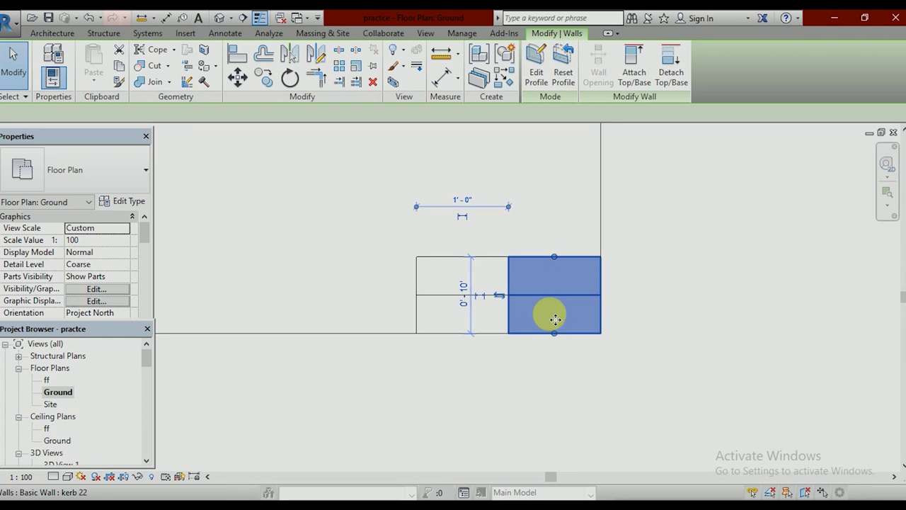
{"action": "left_click", "coordinate": [454, 265], "text": "ctrl"}
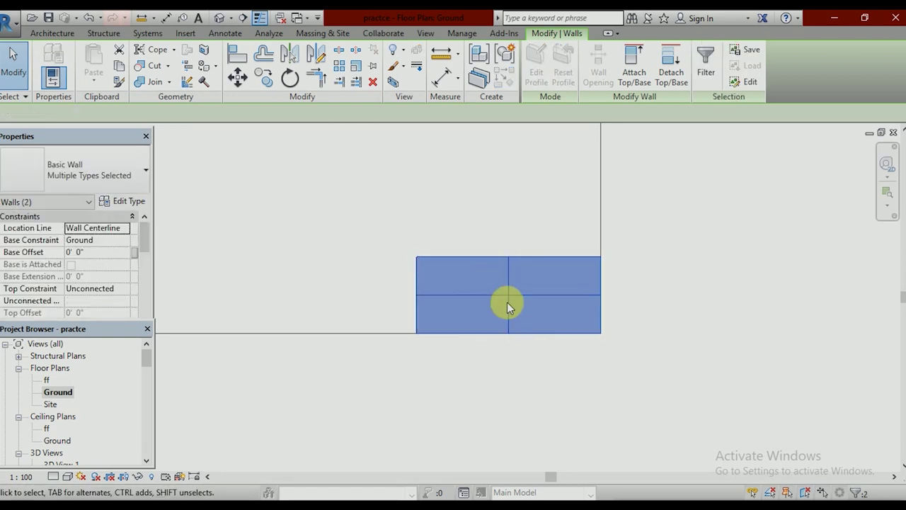
Step: Copy the kerb block pair along the road edge from the corner base point
{"action": "left_click", "coordinate": [264, 78]}
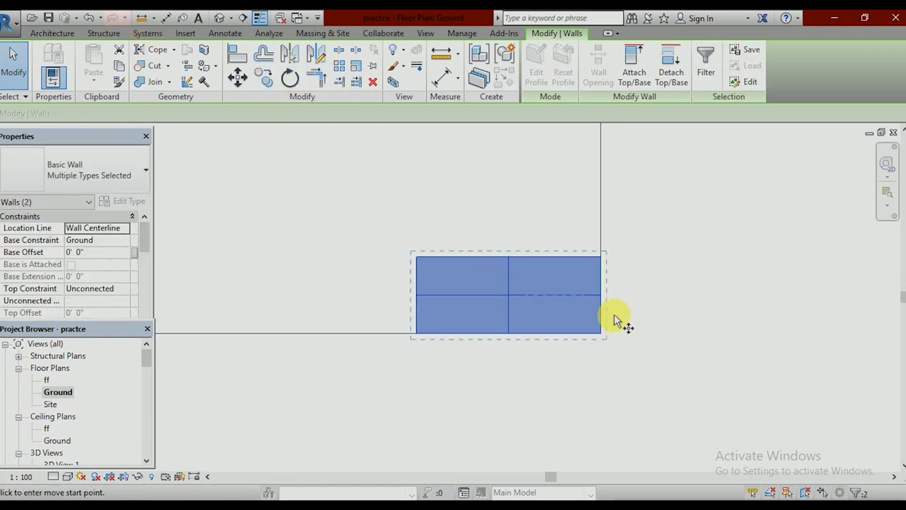
{"action": "left_click", "coordinate": [600, 332]}
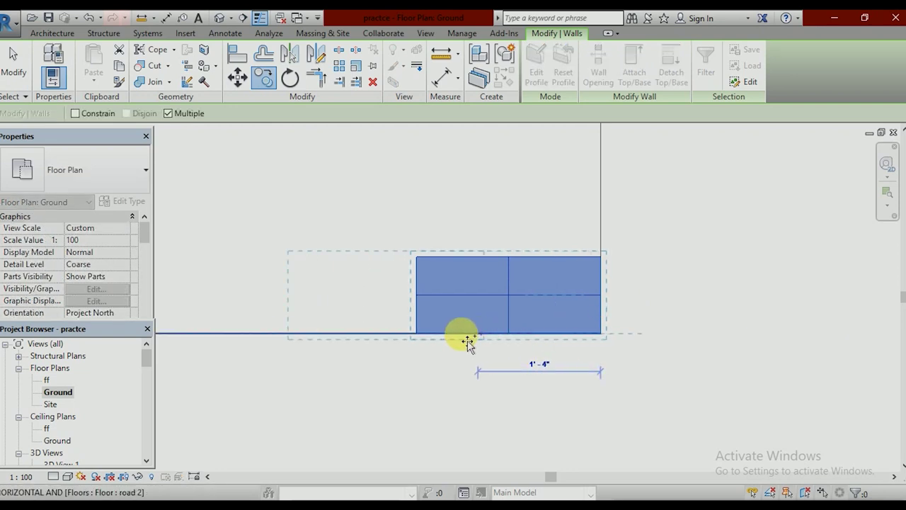
{"action": "scroll", "coordinate": [404, 336], "scroll_direction": "down", "scroll_amount": 2}
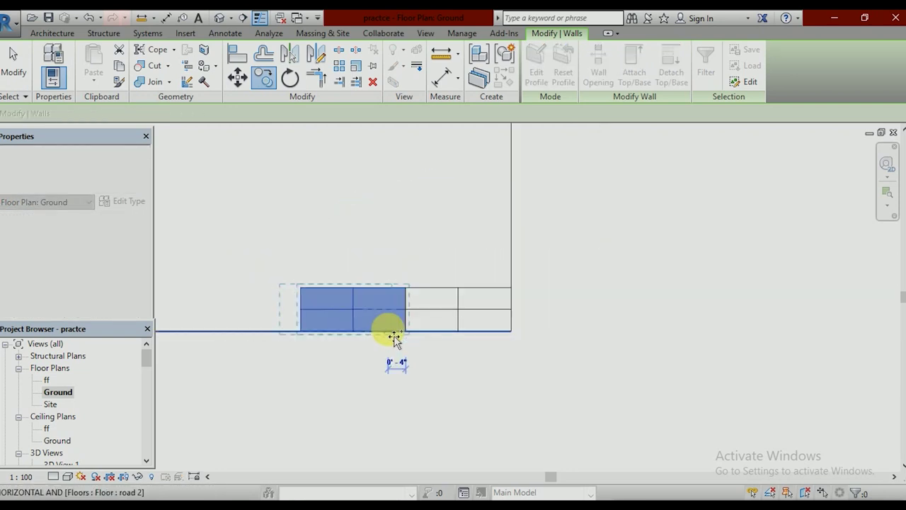
{"action": "scroll", "coordinate": [495, 354], "scroll_direction": "down", "scroll_amount": 2}
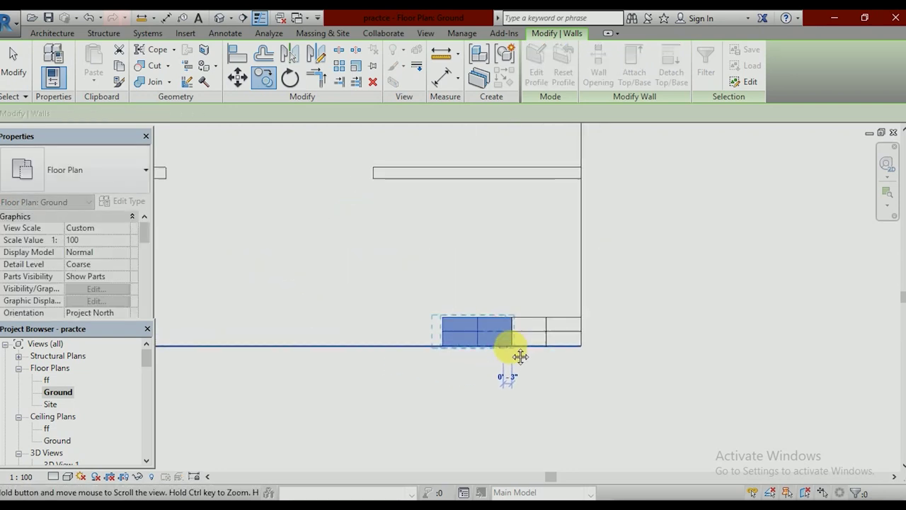
{"action": "left_click", "coordinate": [425, 349]}
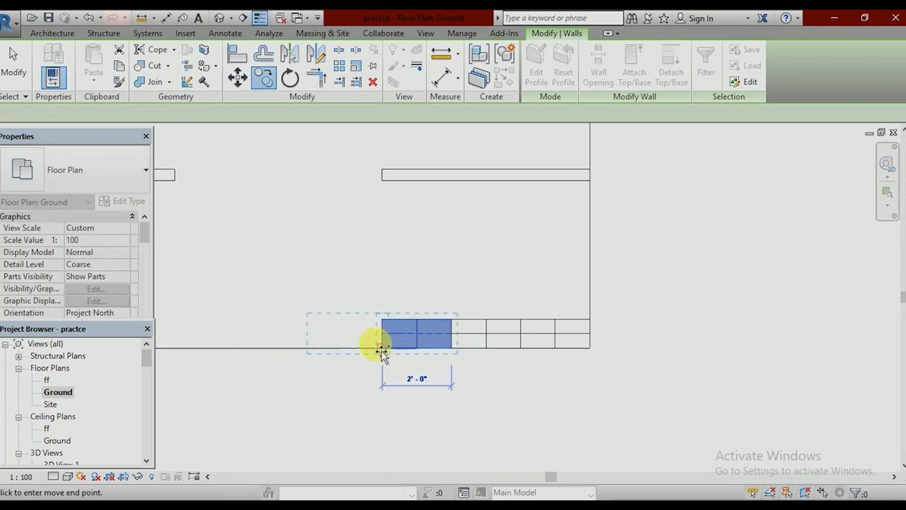
{"action": "scroll", "coordinate": [379, 353], "scroll_direction": "down", "scroll_amount": 2}
{"action": "middle_click_drag", "start_coordinate": [374, 354], "coordinate": [469, 364]}
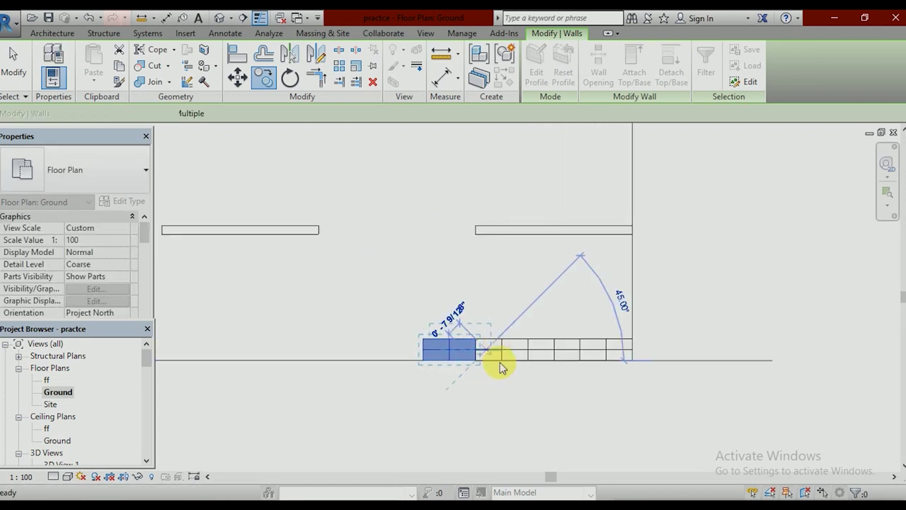
{"action": "key", "text": "Escape"}
Step: Save the project, check the kerbs in 3D, and return to the Ground floor plan
{"action": "left_click", "coordinate": [219, 18]}
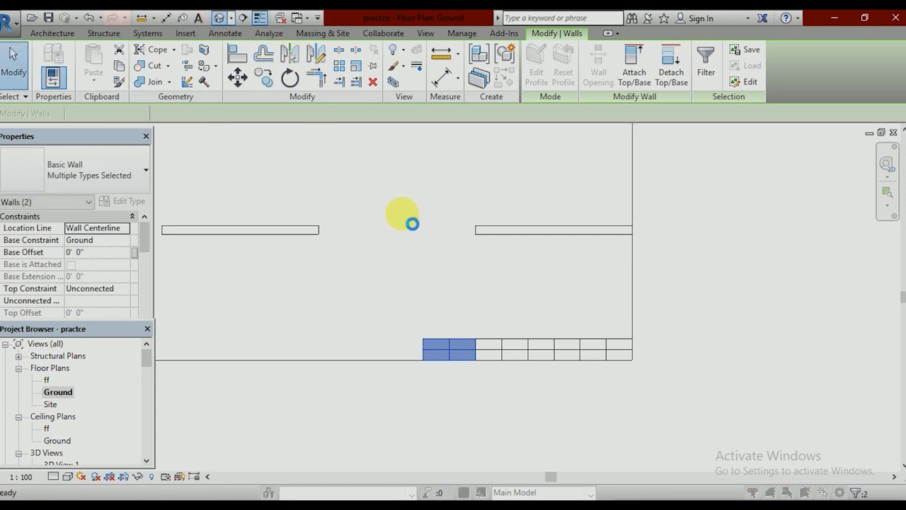
{"action": "left_click", "coordinate": [476, 234]}
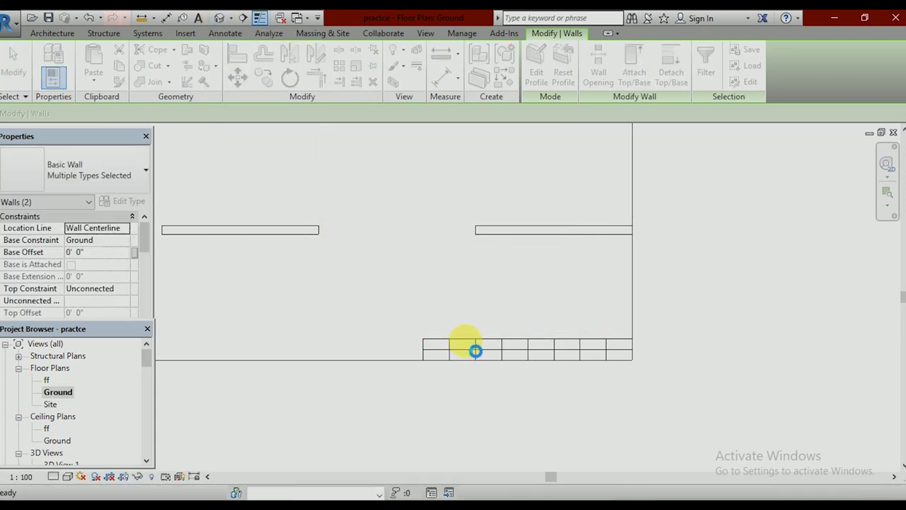
{"action": "key", "text": "Escape"}
{"action": "scroll", "coordinate": [518, 332], "scroll_direction": "up", "scroll_amount": 4}
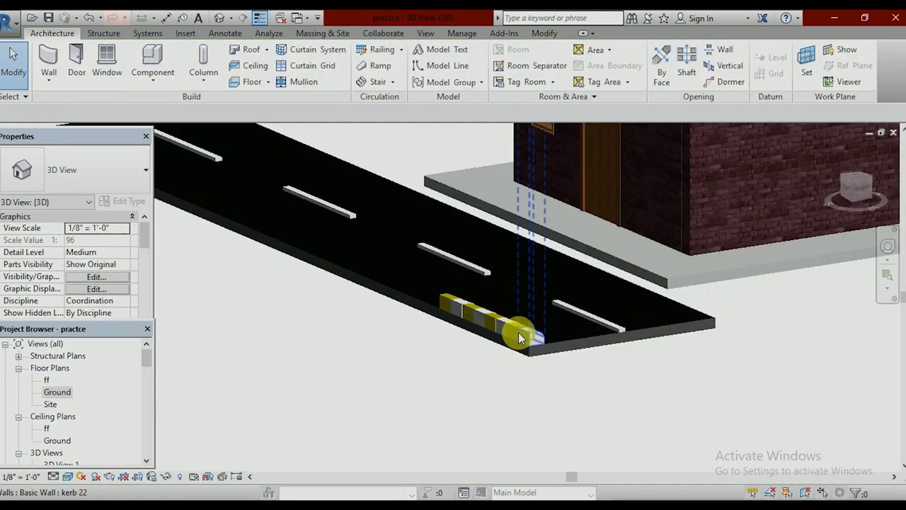
{"action": "mouse_move", "coordinate": [531, 326]}
{"action": "middle_mouse_down", "text": "shift"}
{"action": "mouse_move", "coordinate": [580, 308]}
{"action": "mouse_move", "coordinate": [521, 425]}
{"action": "mouse_move", "coordinate": [536, 333]}
{"action": "middle_mouse_up", "text": "shift"}
{"action": "scroll", "coordinate": [581, 307], "scroll_direction": "down", "scroll_amount": 2}
{"action": "scroll", "coordinate": [546, 330], "scroll_direction": "down", "scroll_amount": 3}
{"action": "scroll", "coordinate": [536, 346], "scroll_direction": "up", "scroll_amount": 3}
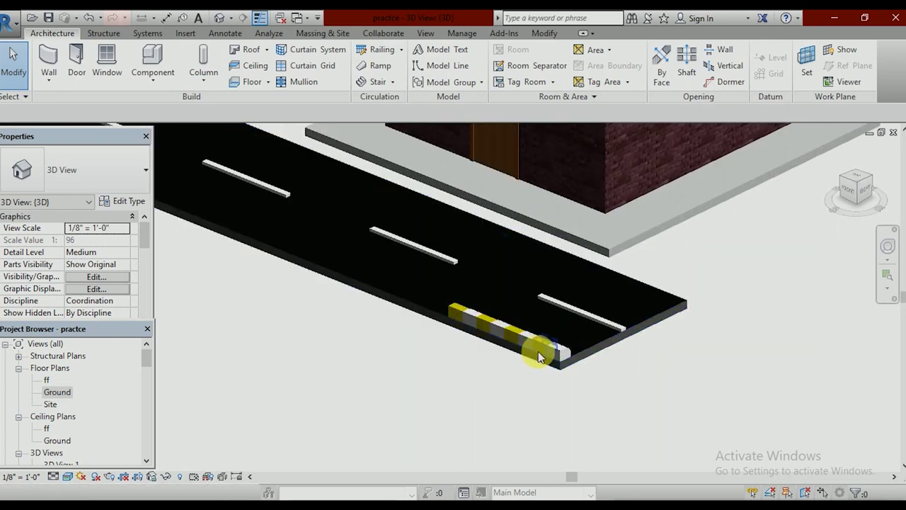
{"action": "double_click", "coordinate": [71, 398]}
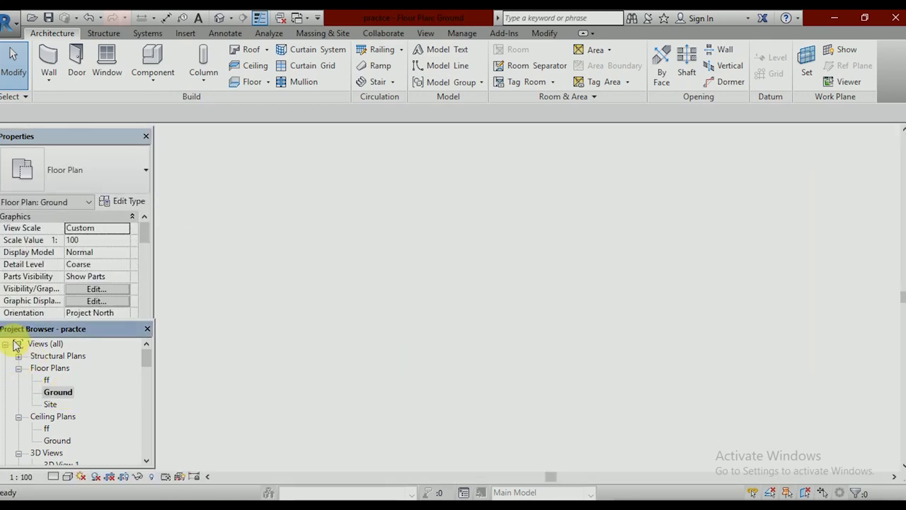
Step: Copy the row of kerb blocks 8'-0" left toward the road's left end
{"action": "scroll", "coordinate": [482, 318], "scroll_direction": "down", "scroll_amount": 5}
{"action": "scroll", "coordinate": [489, 322], "scroll_direction": "up", "scroll_amount": 4}
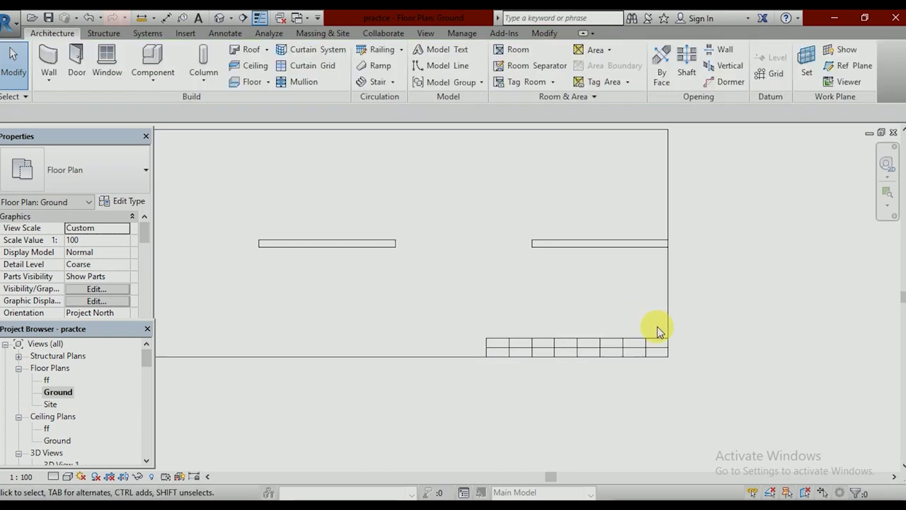
{"action": "left_click_drag", "start_coordinate": [669, 331], "coordinate": [490, 355]}
{"action": "left_click", "coordinate": [264, 78]}
{"action": "left_click", "coordinate": [668, 356]}
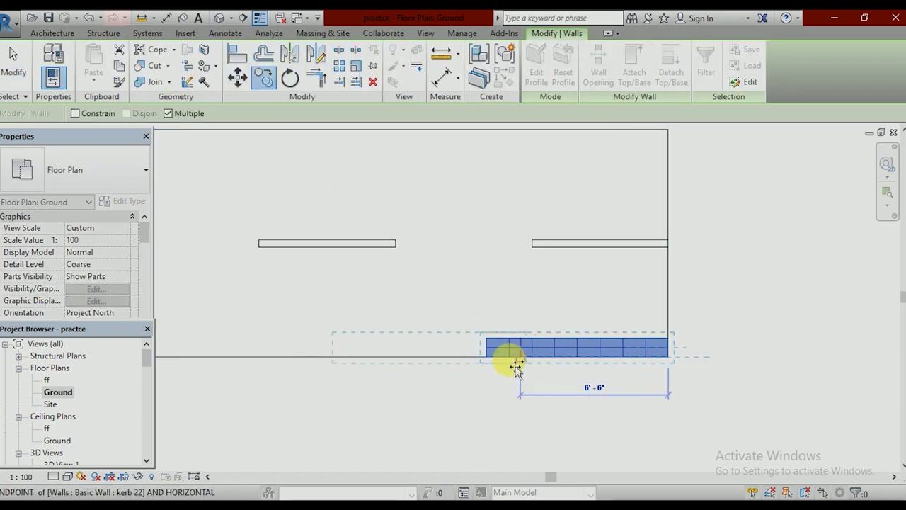
{"action": "scroll", "coordinate": [312, 368], "scroll_direction": "down", "scroll_amount": 1}
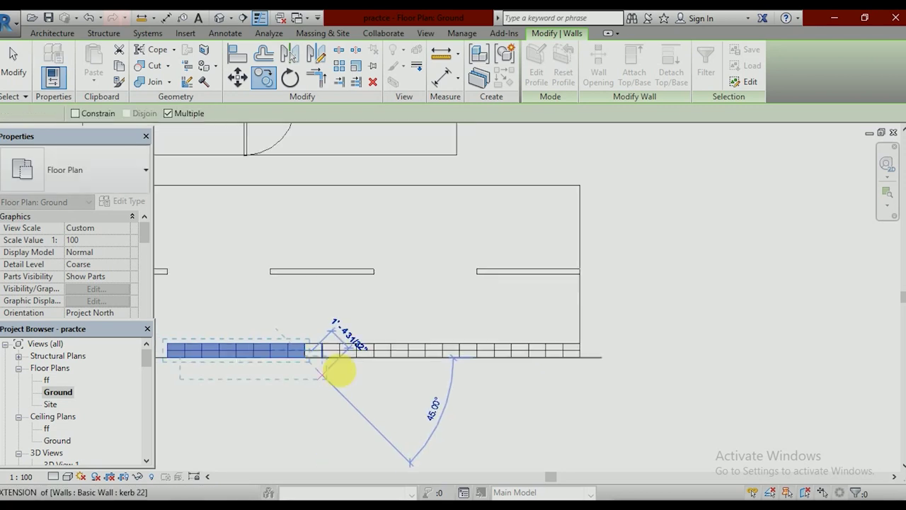
{"action": "scroll", "coordinate": [333, 364], "scroll_direction": "down", "scroll_amount": 1}
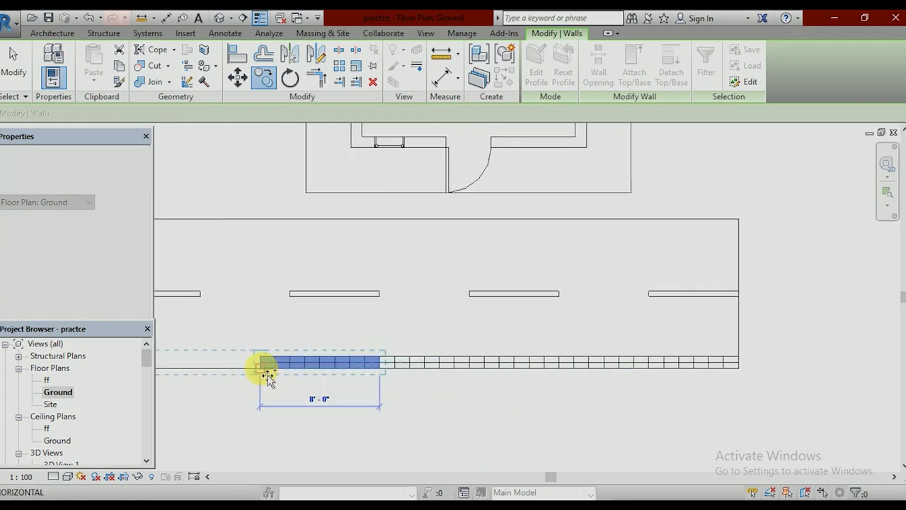
{"action": "scroll", "coordinate": [263, 368], "scroll_direction": "down", "scroll_amount": 1}
{"action": "middle_click_drag", "start_coordinate": [263, 368], "coordinate": [449, 390]}
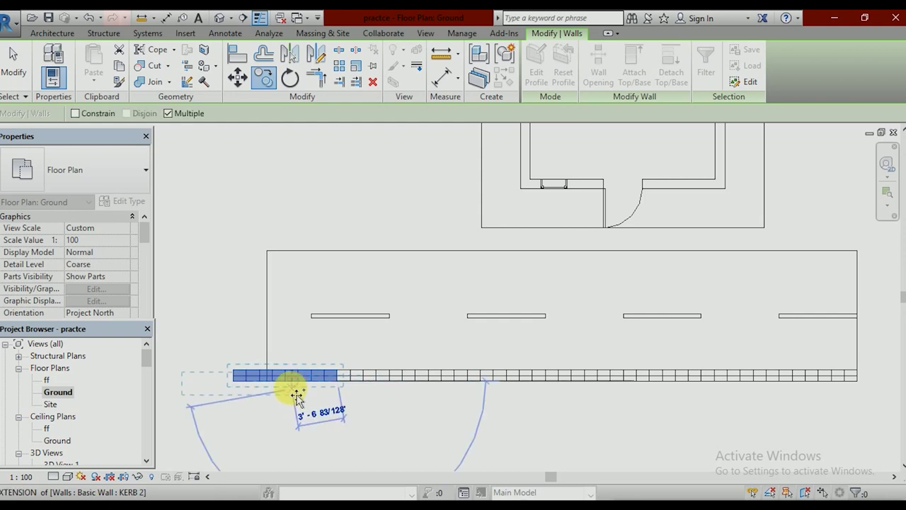
{"action": "left_click", "coordinate": [283, 393]}
Step: Delete the kerb blocks overhanging the road end and view the finished kerb line in 3D
{"action": "scroll", "coordinate": [264, 394], "scroll_direction": "up", "scroll_amount": 3}
{"action": "left_click_drag", "start_coordinate": [305, 305], "coordinate": [404, 425]}
{"action": "key", "text": "Delete"}
{"action": "scroll", "coordinate": [429, 367], "scroll_direction": "down", "scroll_amount": 3}
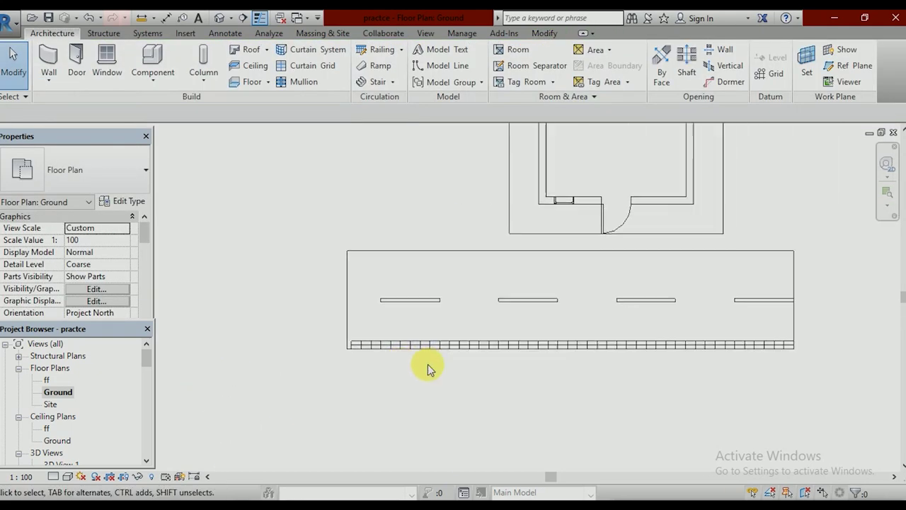
{"action": "left_click", "coordinate": [219, 17]}
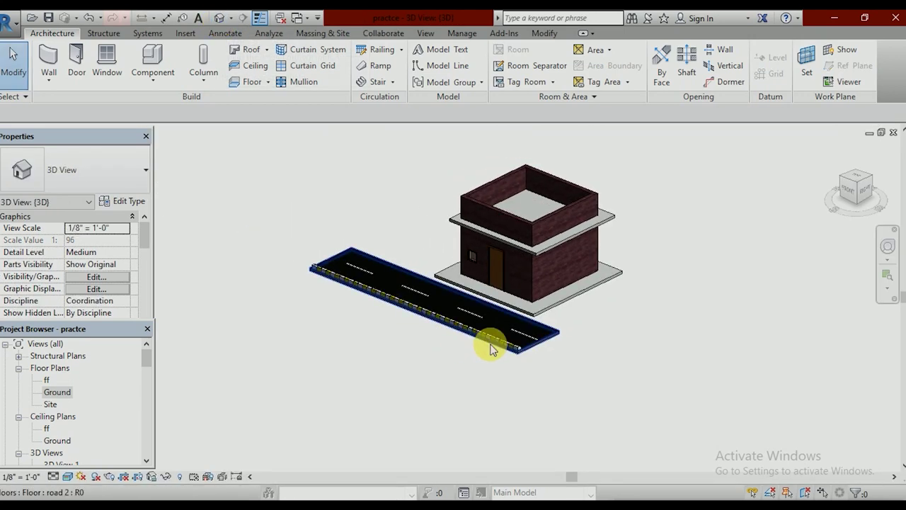
{"action": "mouse_move", "coordinate": [491, 344]}
{"action": "middle_mouse_down", "text": "shift"}
{"action": "mouse_move", "coordinate": [499, 320]}
{"action": "mouse_move", "coordinate": [475, 288]}
{"action": "mouse_move", "coordinate": [516, 375]}
{"action": "mouse_move", "coordinate": [441, 370]}
{"action": "middle_mouse_up", "text": "shift"}
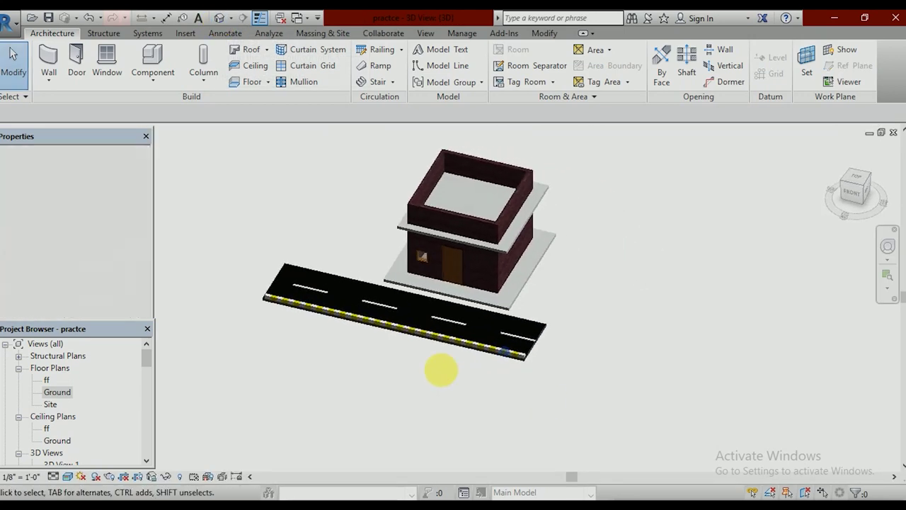
{"action": "scroll", "coordinate": [404, 338], "scroll_direction": "up", "scroll_amount": 3}
{"action": "mouse_move", "coordinate": [404, 339]}
{"action": "middle_mouse_down", "text": "shift"}
{"action": "mouse_move", "coordinate": [415, 324]}
{"action": "mouse_move", "coordinate": [495, 361]}
{"action": "mouse_move", "coordinate": [560, 315]}
{"action": "mouse_move", "coordinate": [546, 277]}
{"action": "mouse_move", "coordinate": [532, 340]}
{"action": "middle_mouse_up", "text": "shift"}
{"action": "mouse_move", "coordinate": [514, 413]}
{"action": "middle_mouse_down"}
{"action": "mouse_move", "coordinate": [514, 390]}
{"action": "mouse_move", "coordinate": [510, 397]}
{"action": "mouse_move", "coordinate": [534, 371]}
{"action": "mouse_move", "coordinate": [500, 384]}
{"action": "middle_mouse_up"}
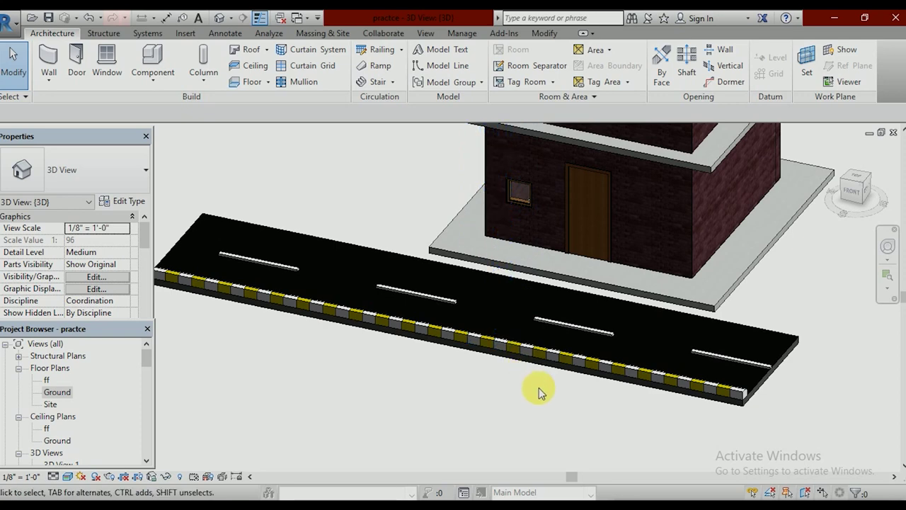